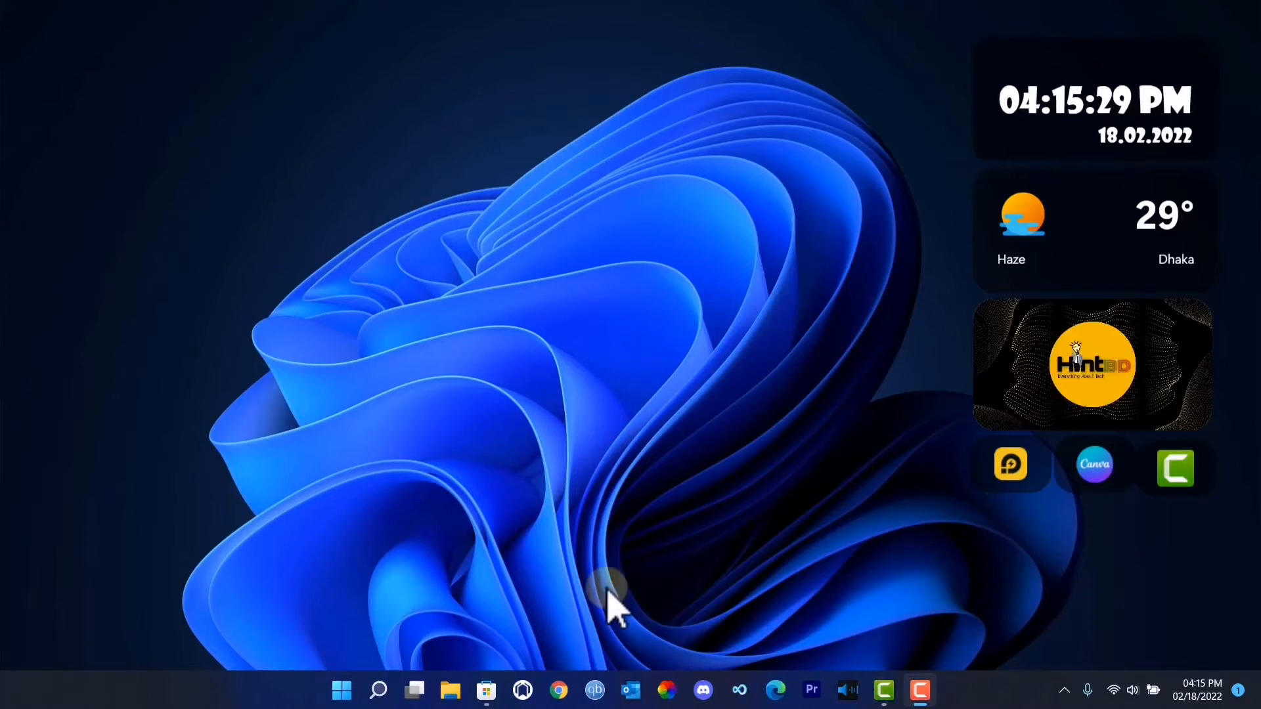
- Switch to the Microsoft Store and launch BeWidgets from its product page
mouse_move(486, 690)
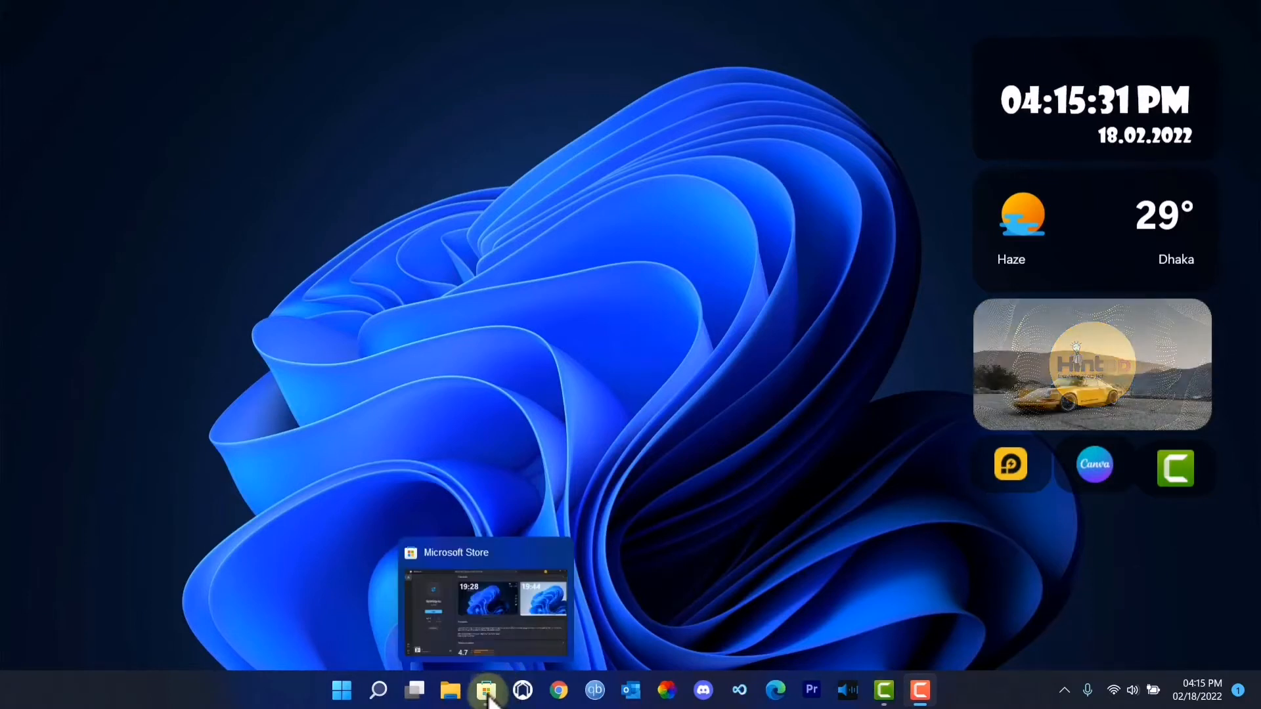
left_click(487, 693)
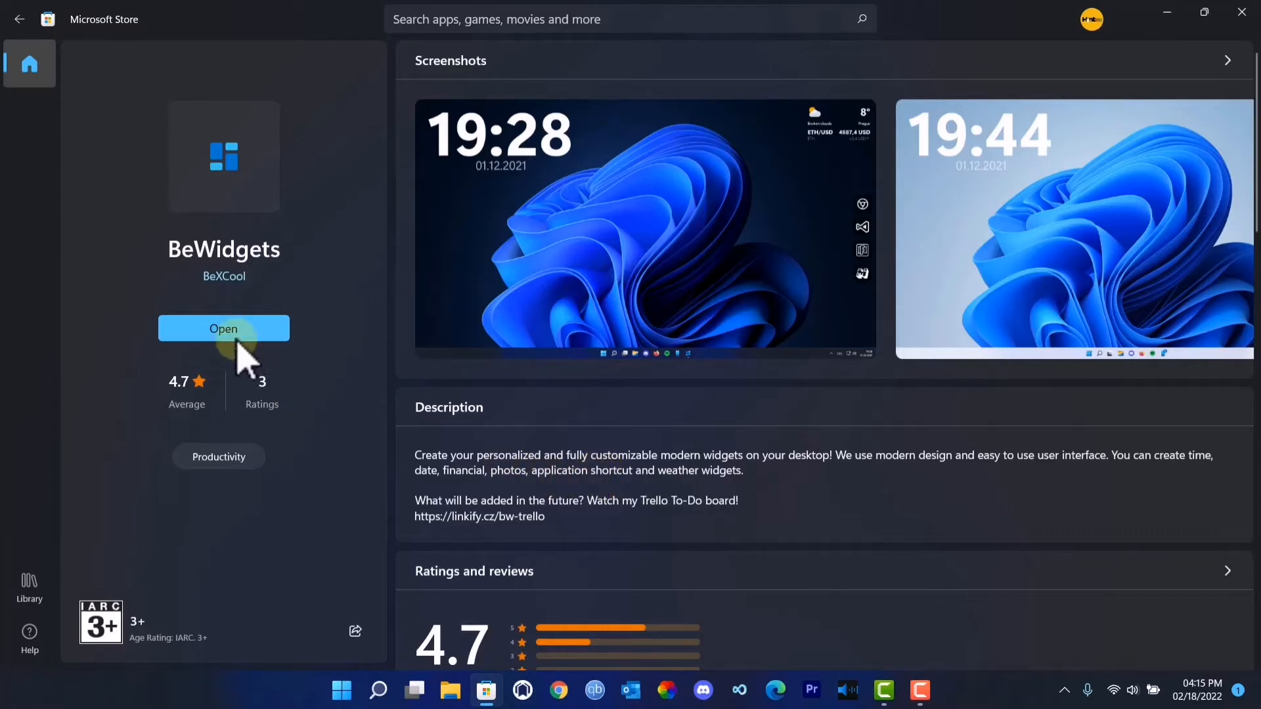
left_click(255, 329)
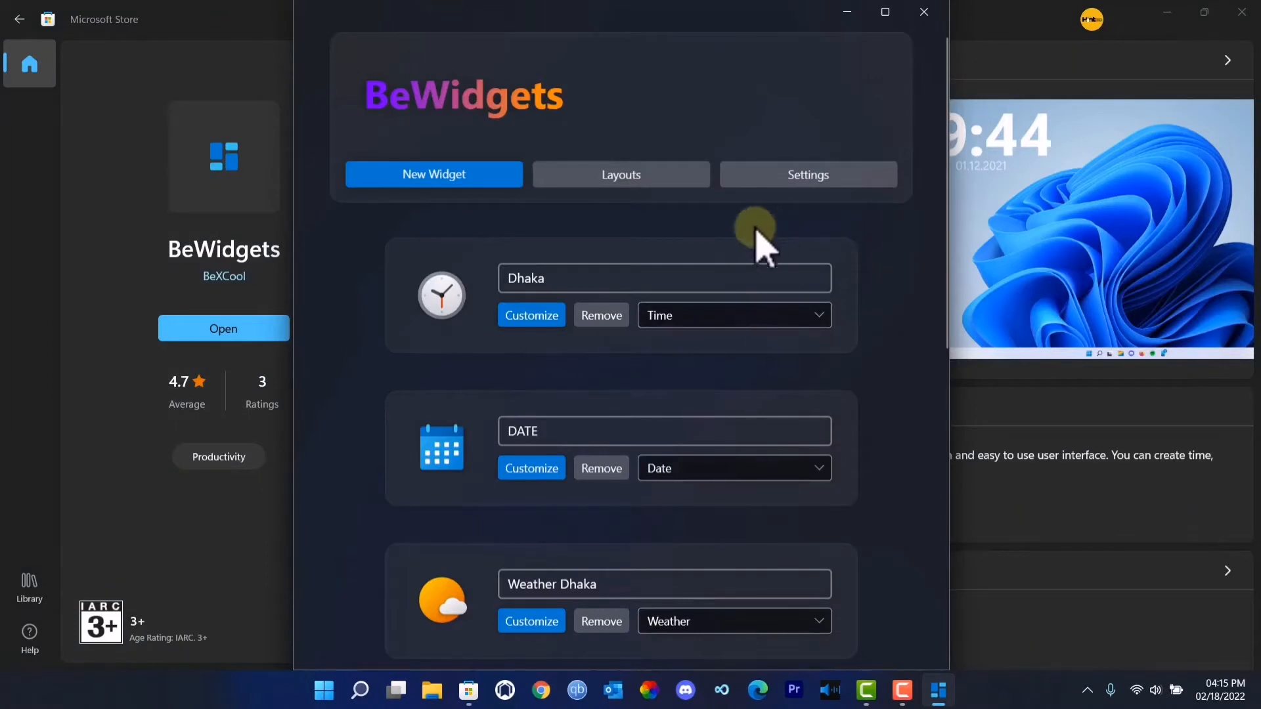
- Look through the list of existing widgets in BeWidgets and minimise the Microsoft Store window
scroll(775, 269, "down", 6)
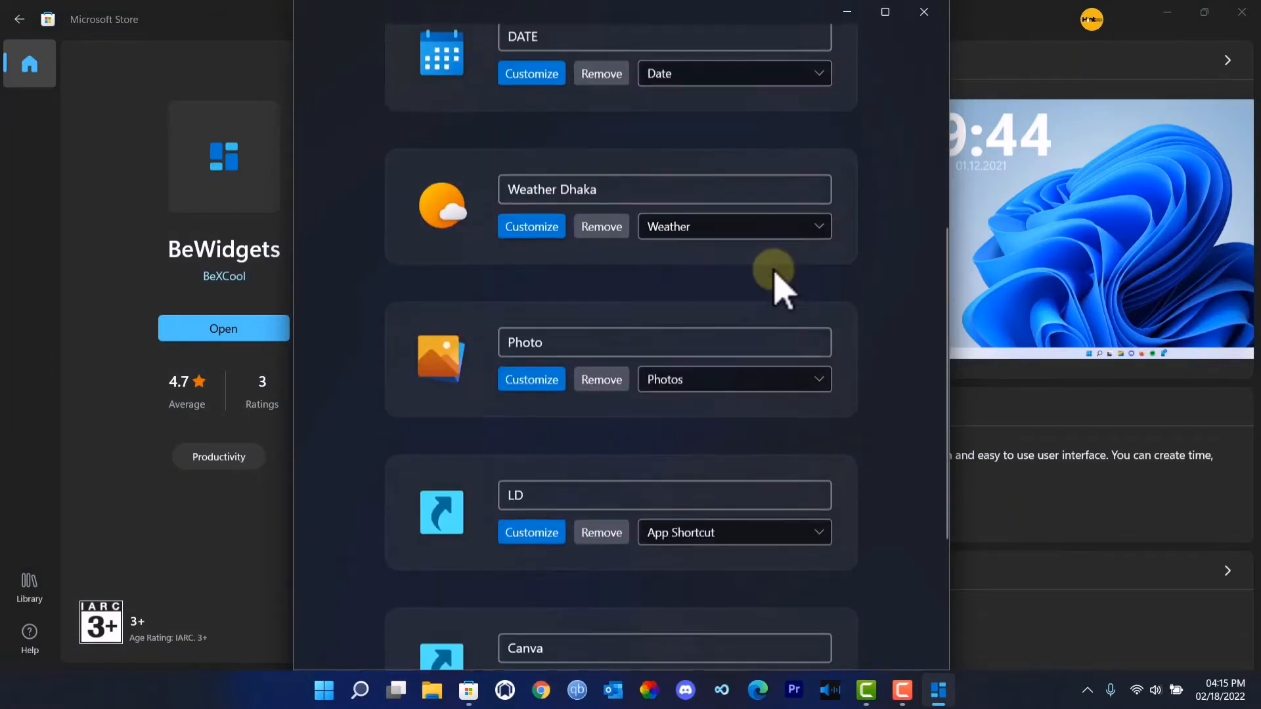
scroll(777, 275, "down", 2)
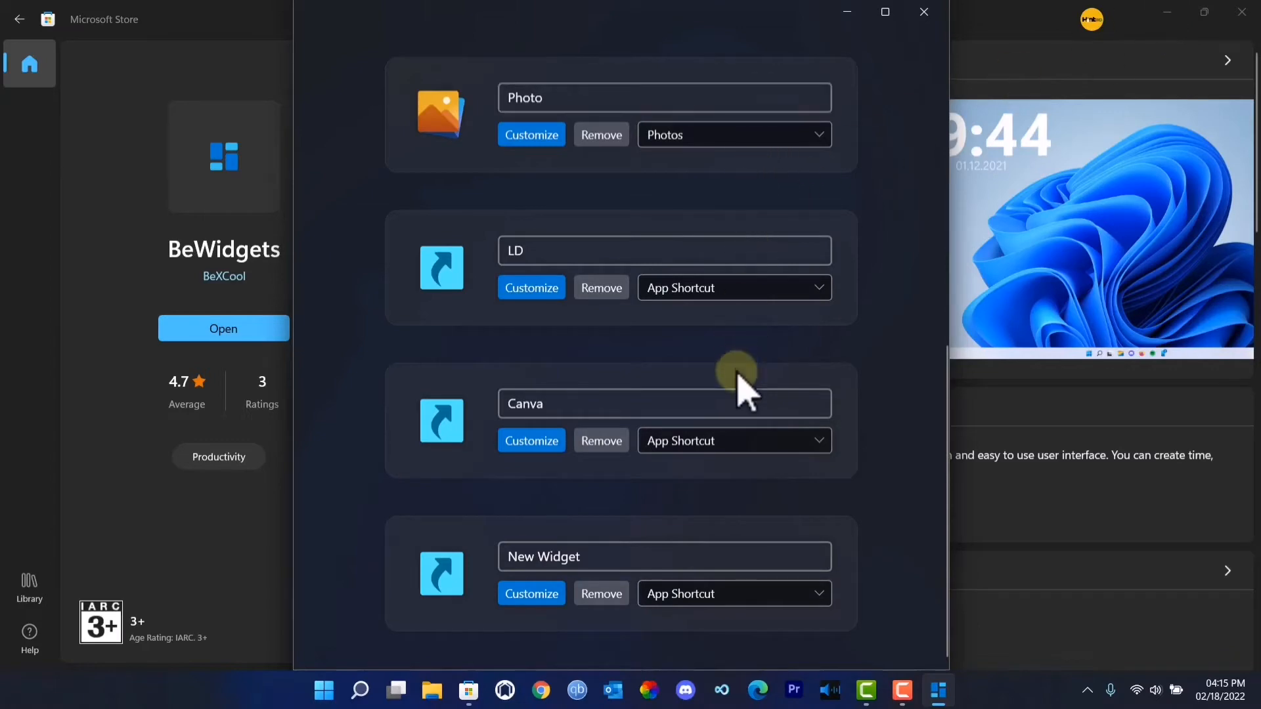
scroll(731, 494, "up", 2)
scroll(731, 506, "up", 7)
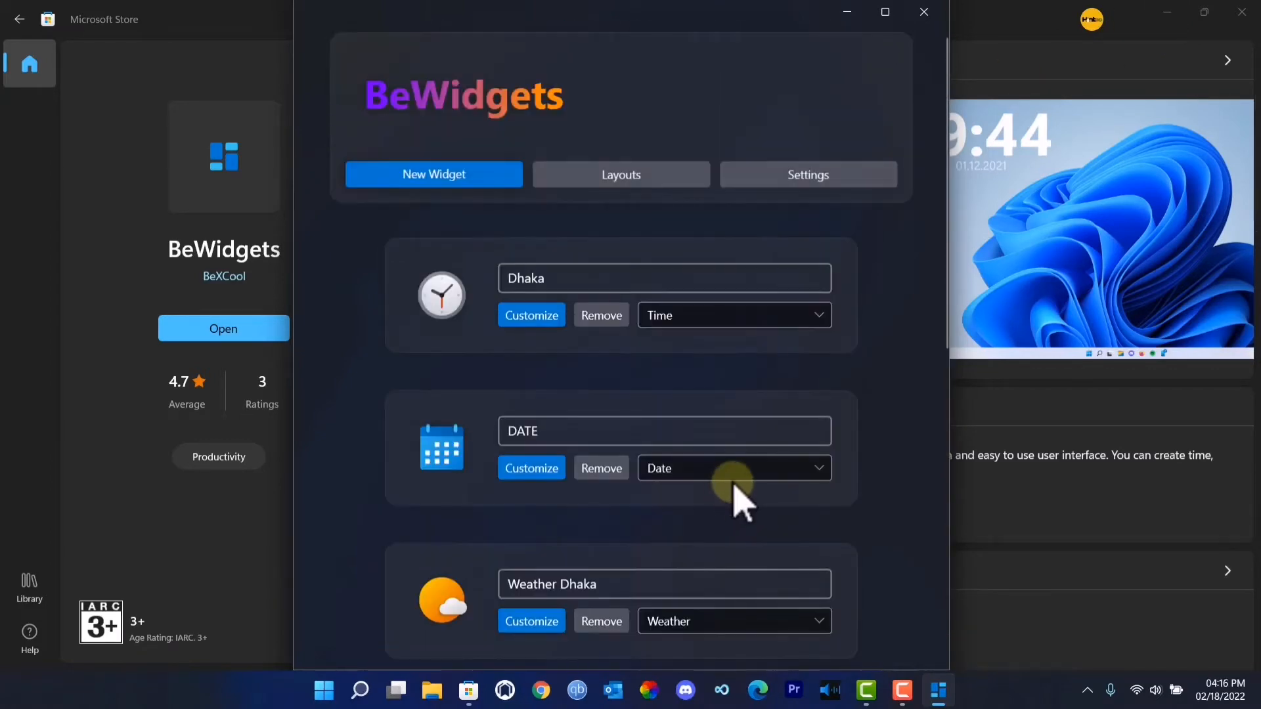
left_click(1167, 12)
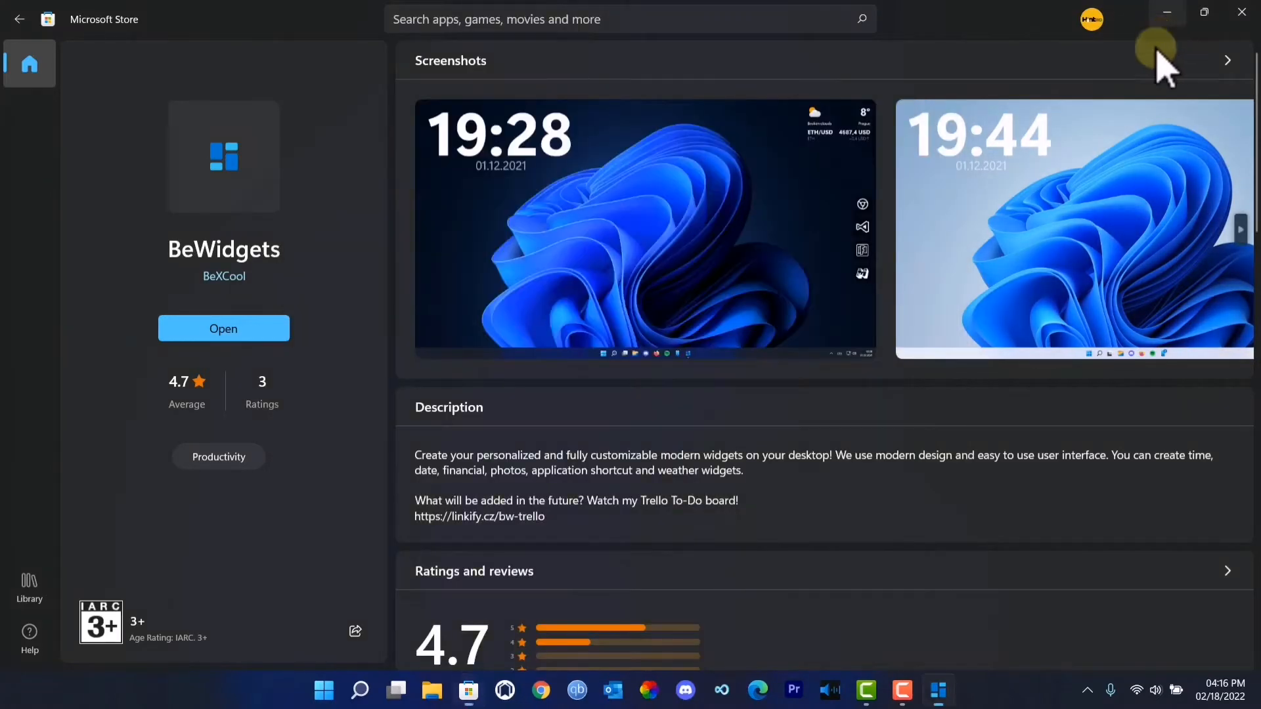
scroll(647, 316, "down", 7)
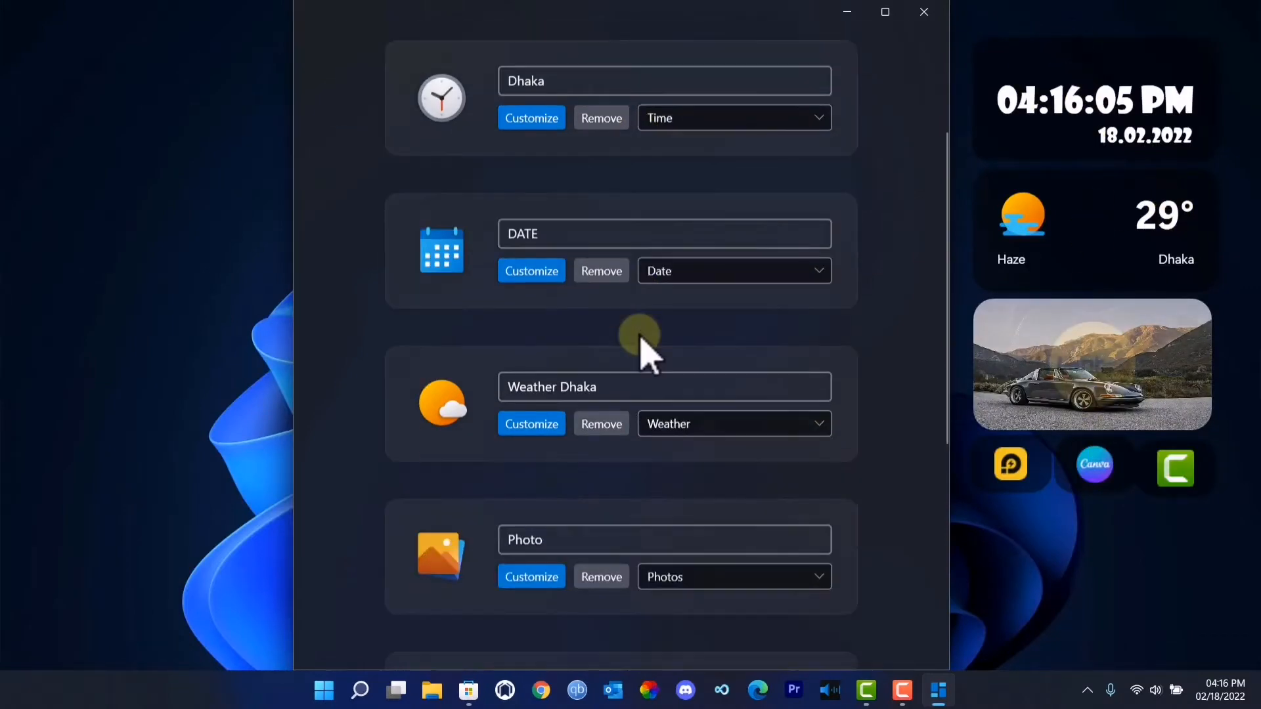
scroll(644, 338, "down", 3)
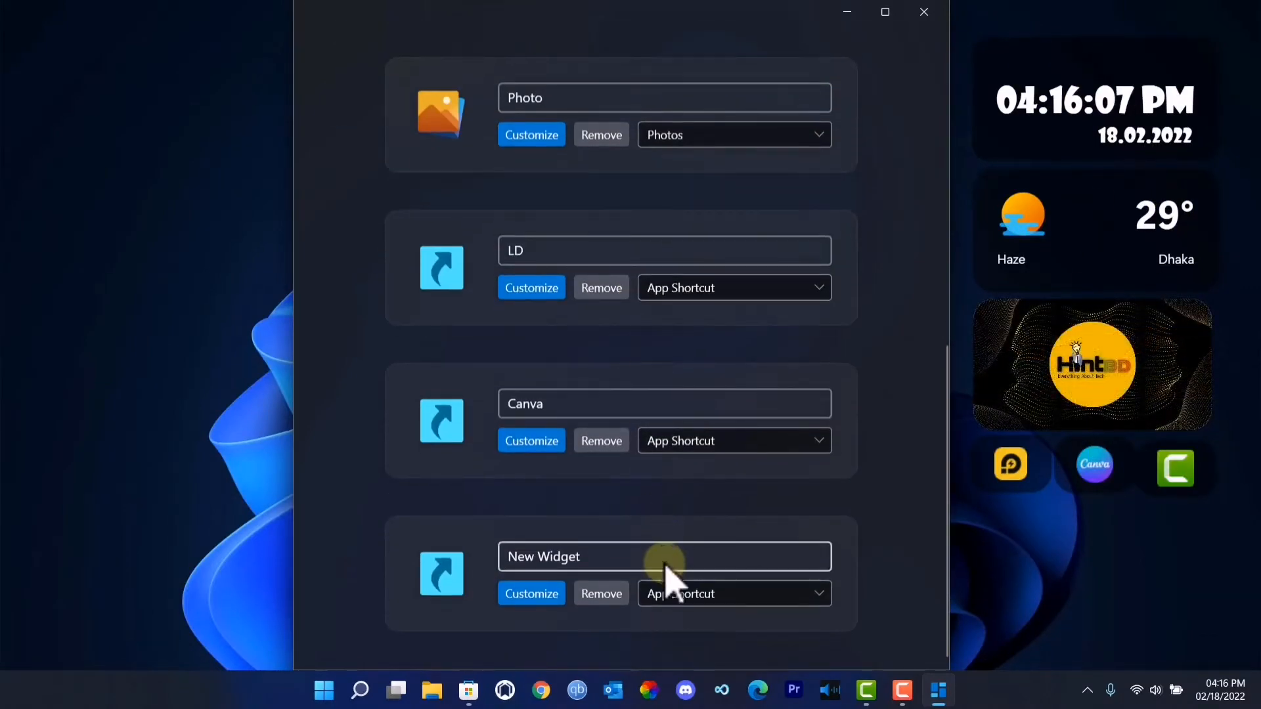
scroll(670, 578, "up", 4)
scroll(667, 566, "up", 5)
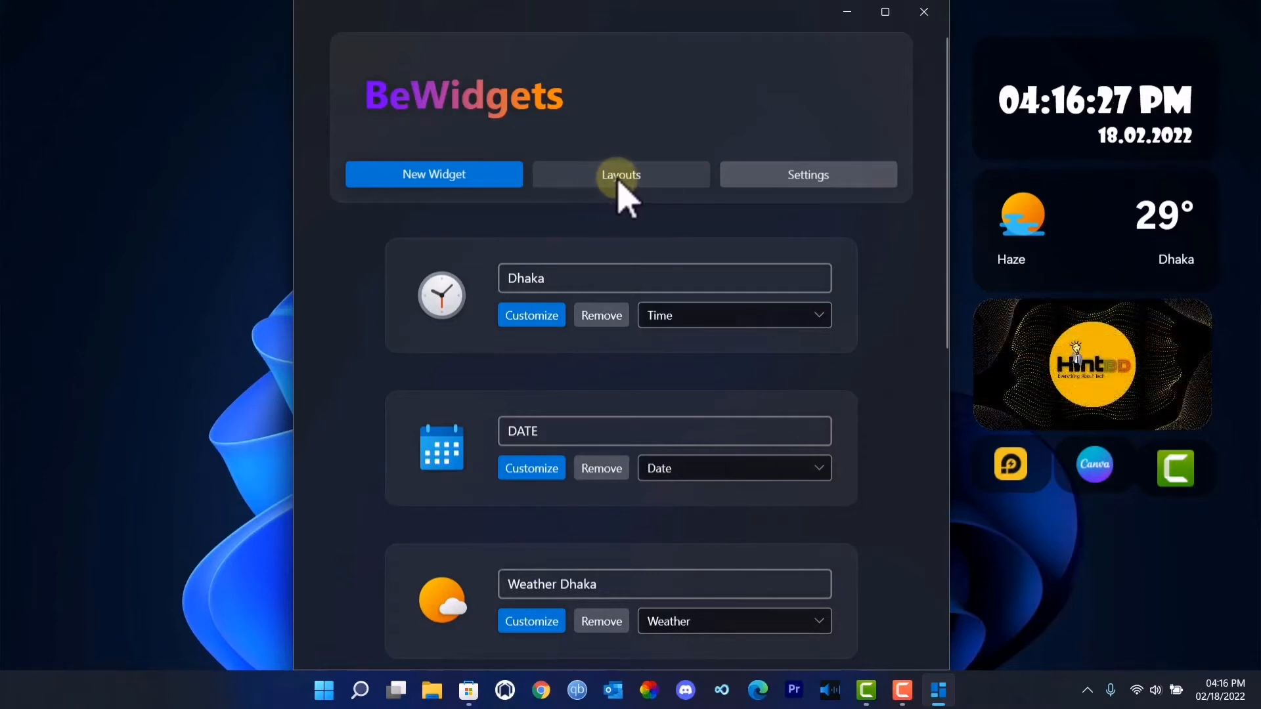
- Create a saved layout from the current widgets and select that layout
left_click(618, 180)
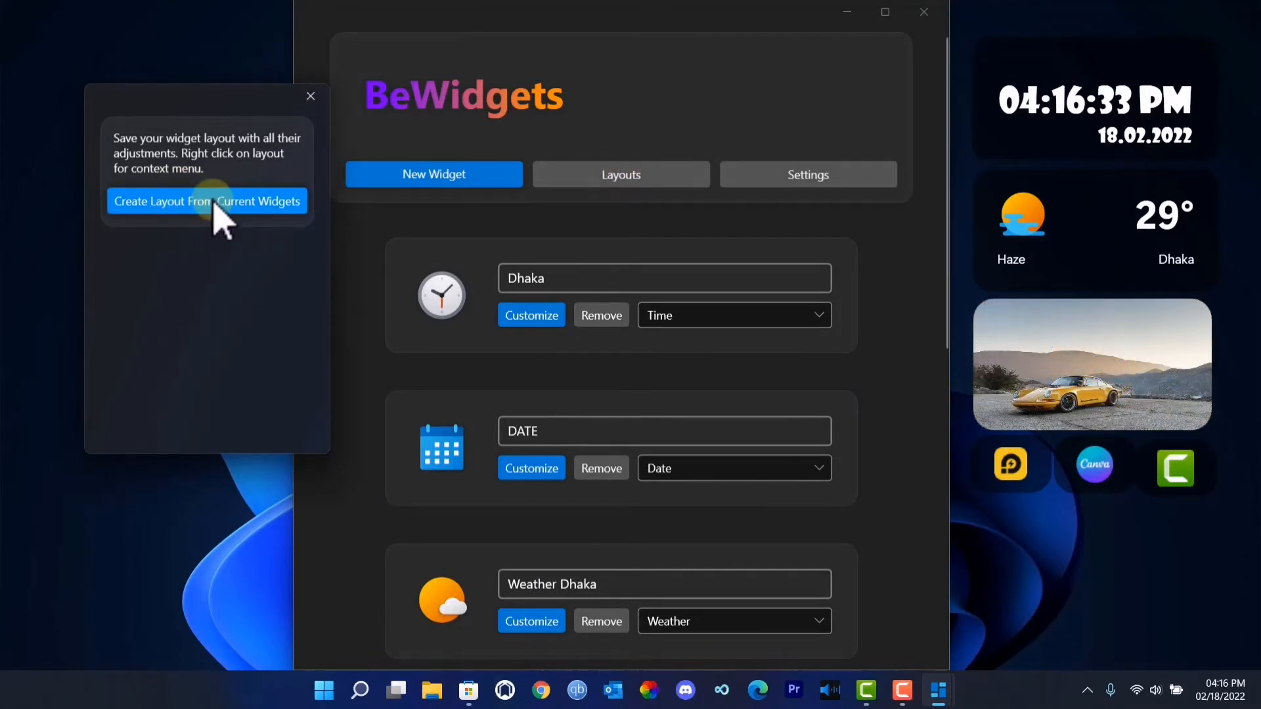
left_click(214, 202)
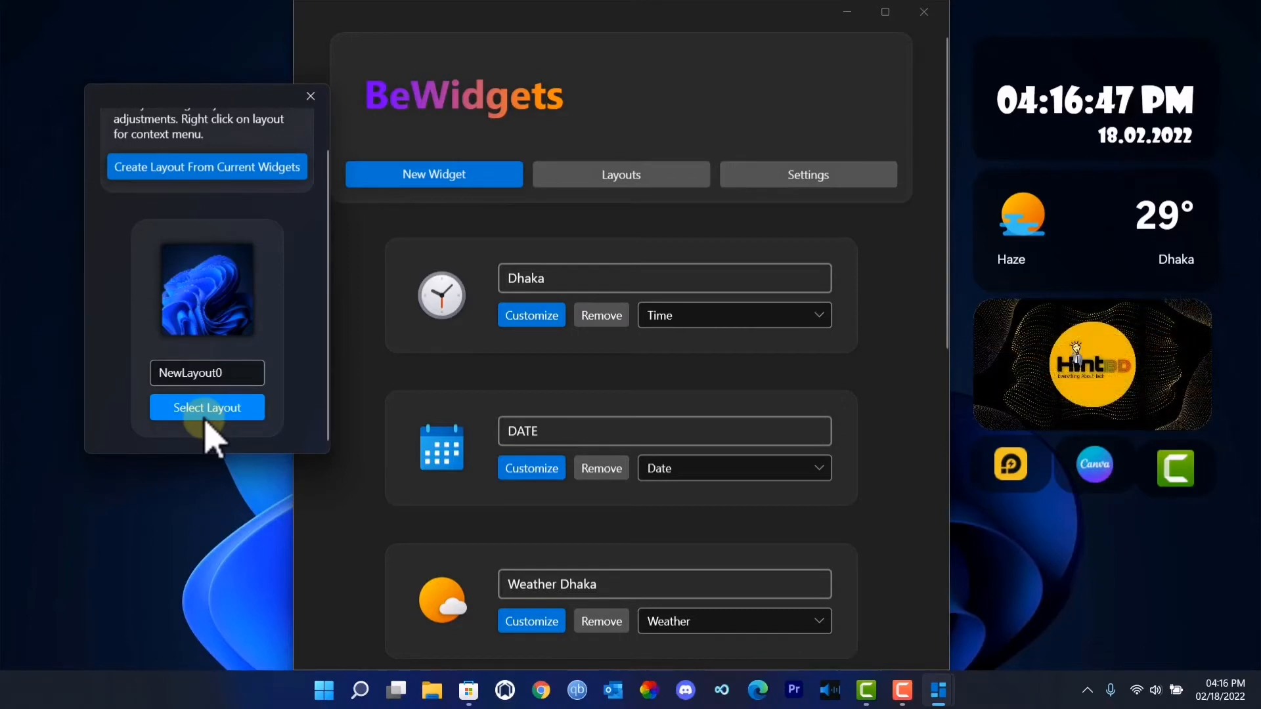
left_click(217, 415)
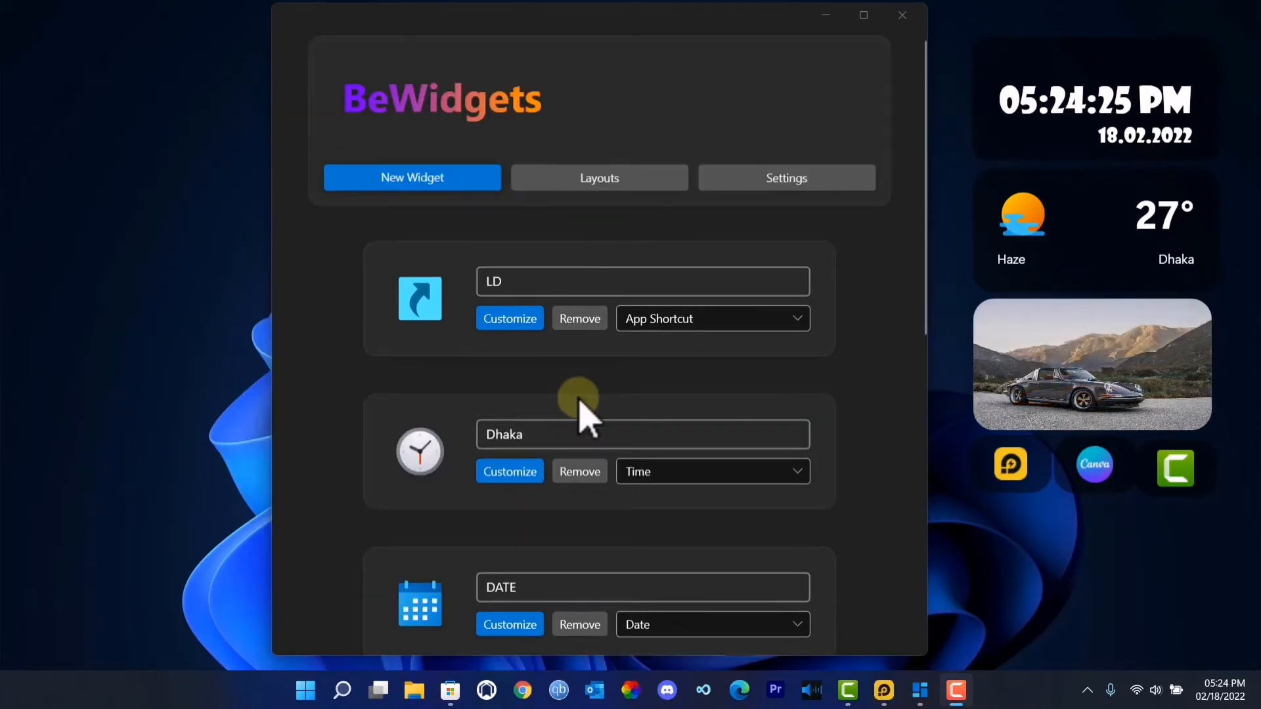
- Remove the LD app shortcut, the Dhaka time widget and the DATE widget, confirming each deletion
left_click(578, 320)
left_click(570, 367)
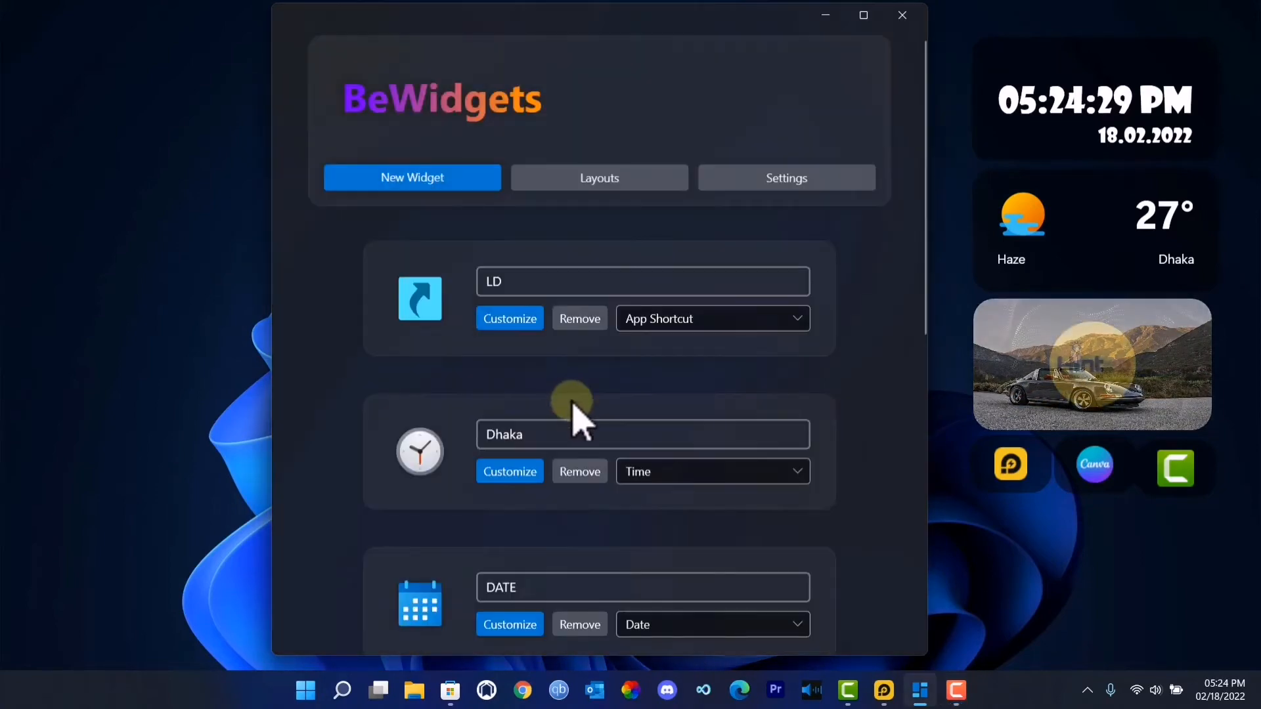
scroll(584, 316, "down", 3)
left_click(581, 113)
left_click(558, 368)
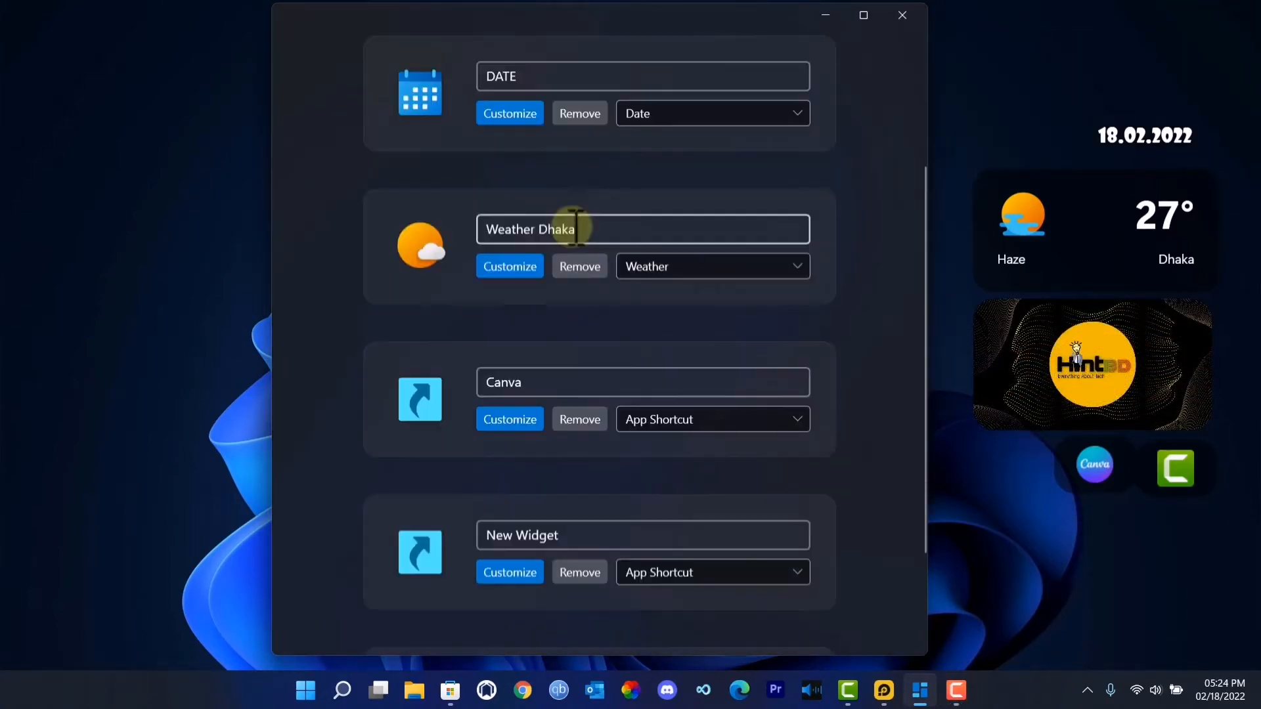
left_click(581, 113)
left_click(544, 372)
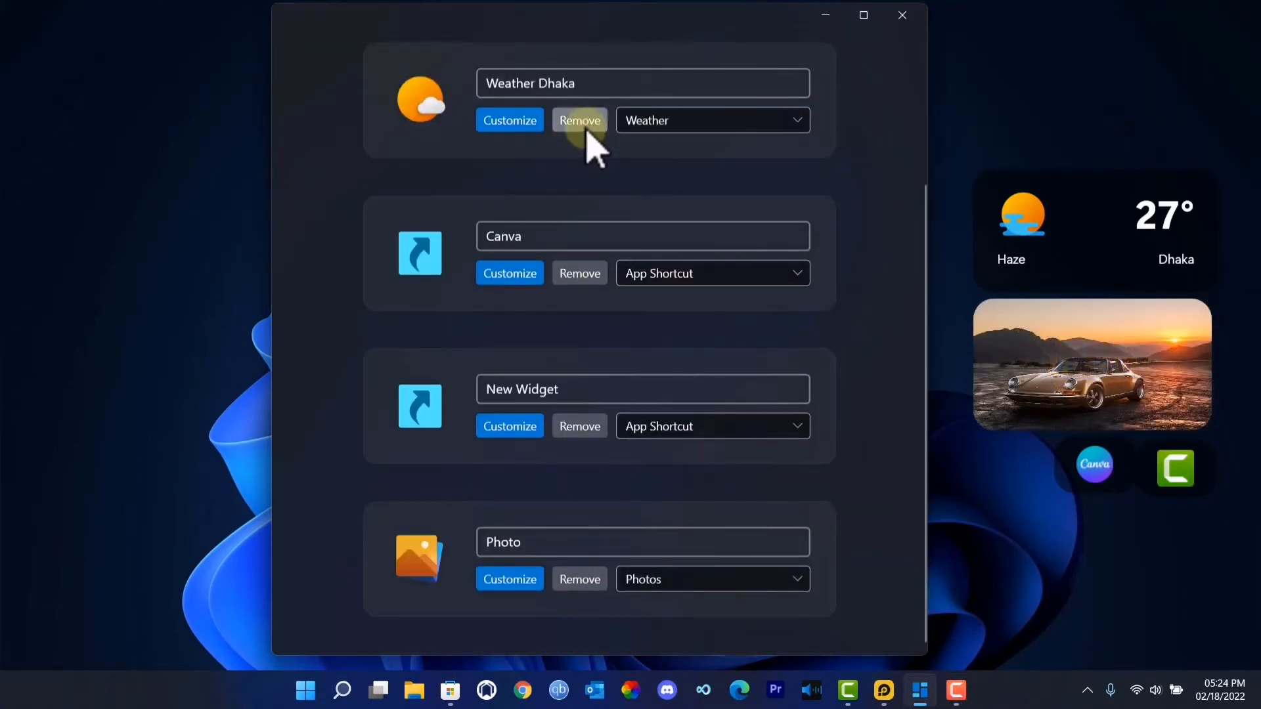
- Remove the remaining Weather Dhaka, Canva, New Widget shortcut and Photo widgets, confirming each deletion
left_click(582, 121)
left_click(565, 379)
left_click(591, 280)
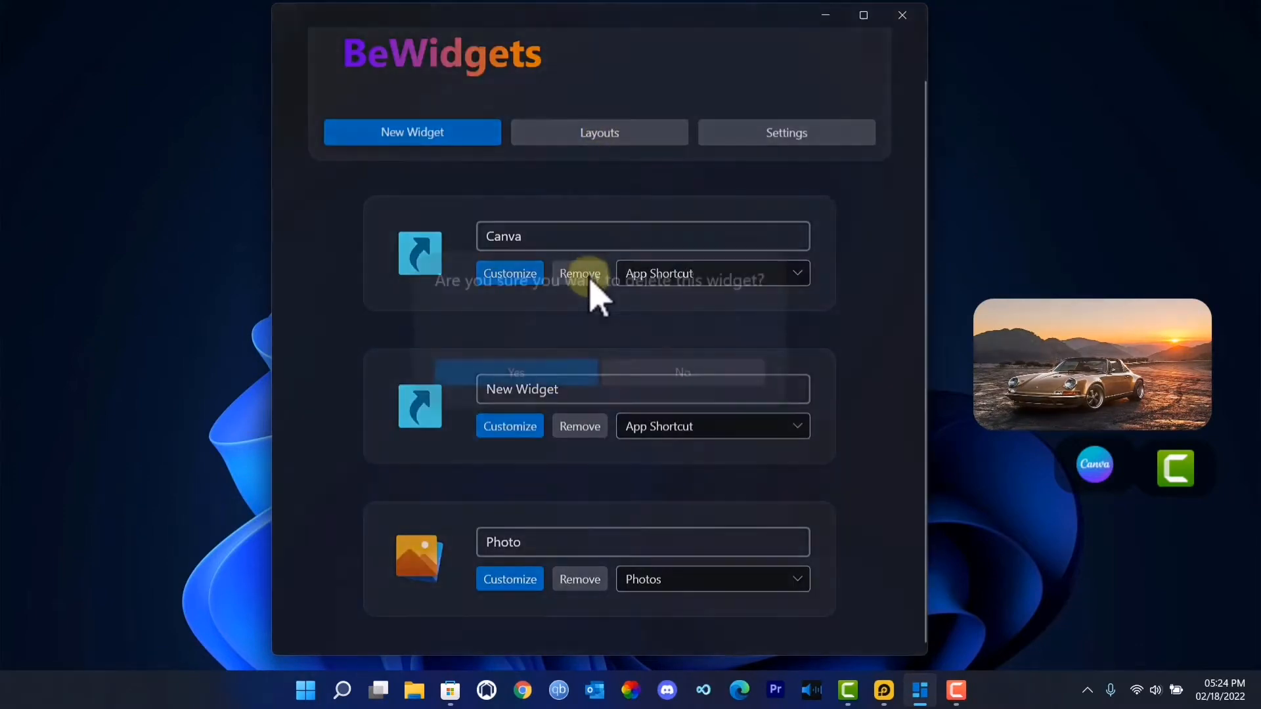
left_click(549, 380)
left_click(578, 315)
left_click(570, 380)
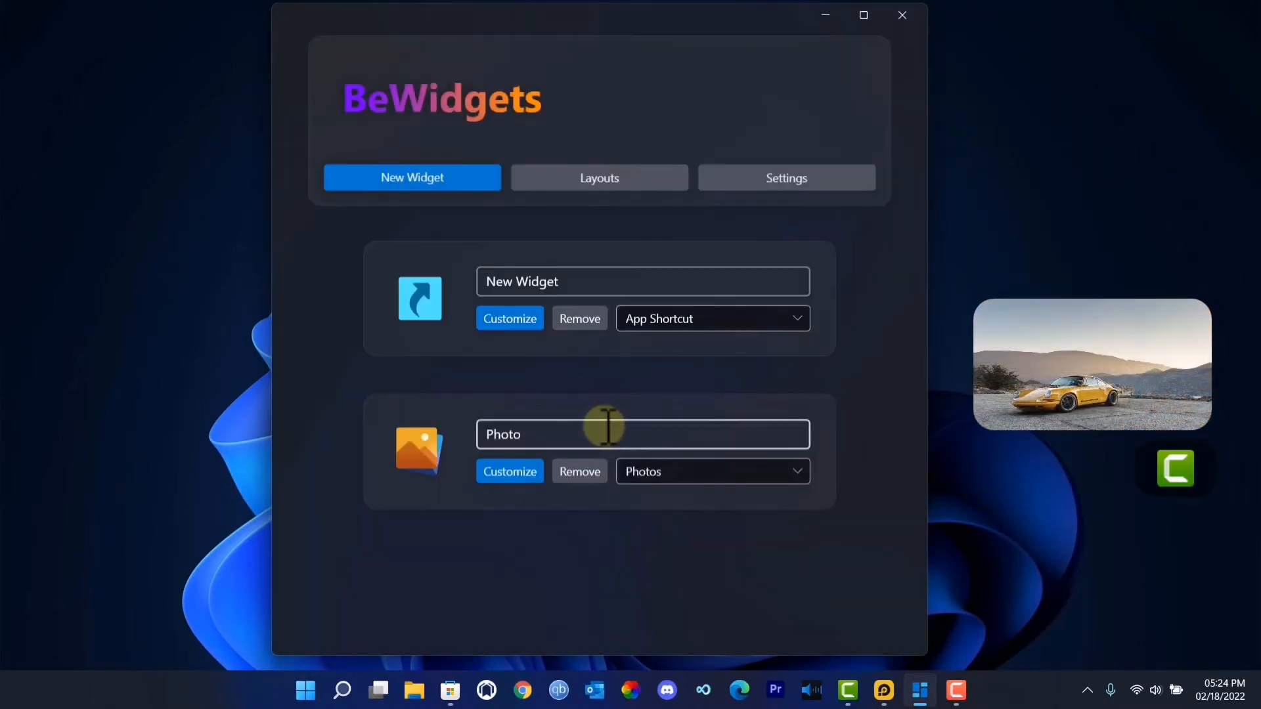
left_click(597, 320)
left_click(563, 366)
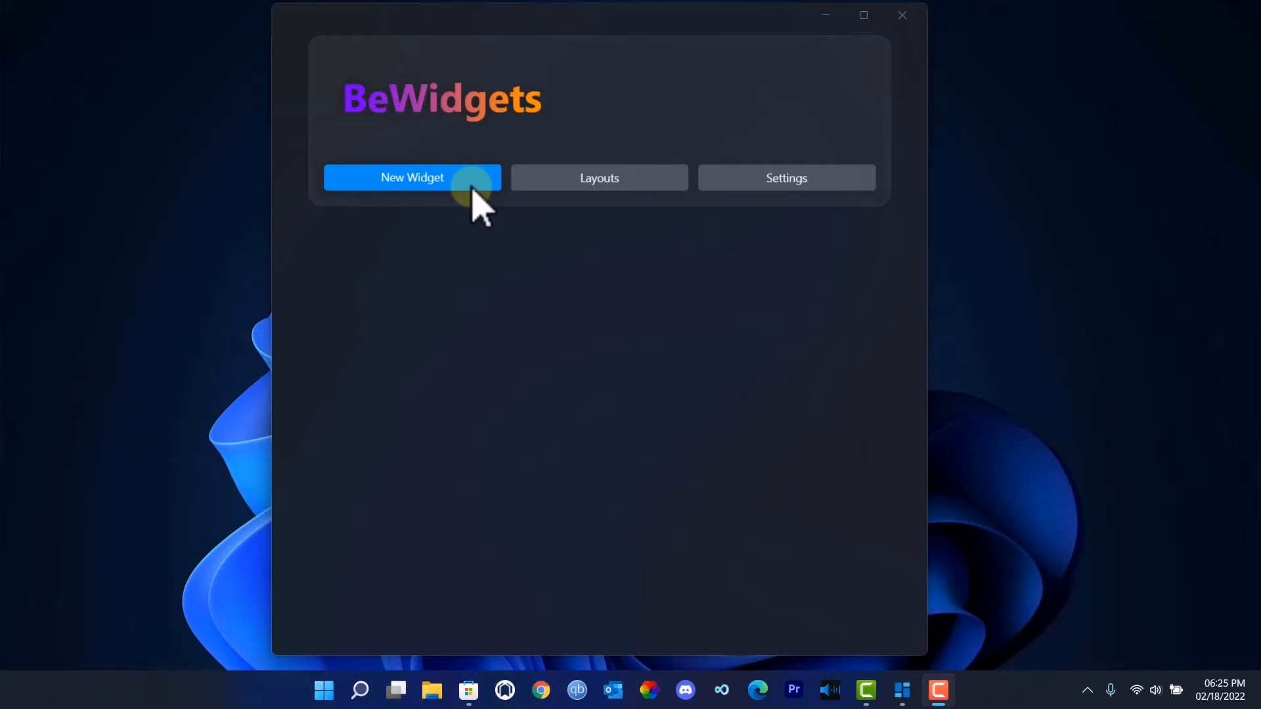
- Add a Time widget and a Date widget, placing the date directly below the time on the desktop
left_click(430, 175)
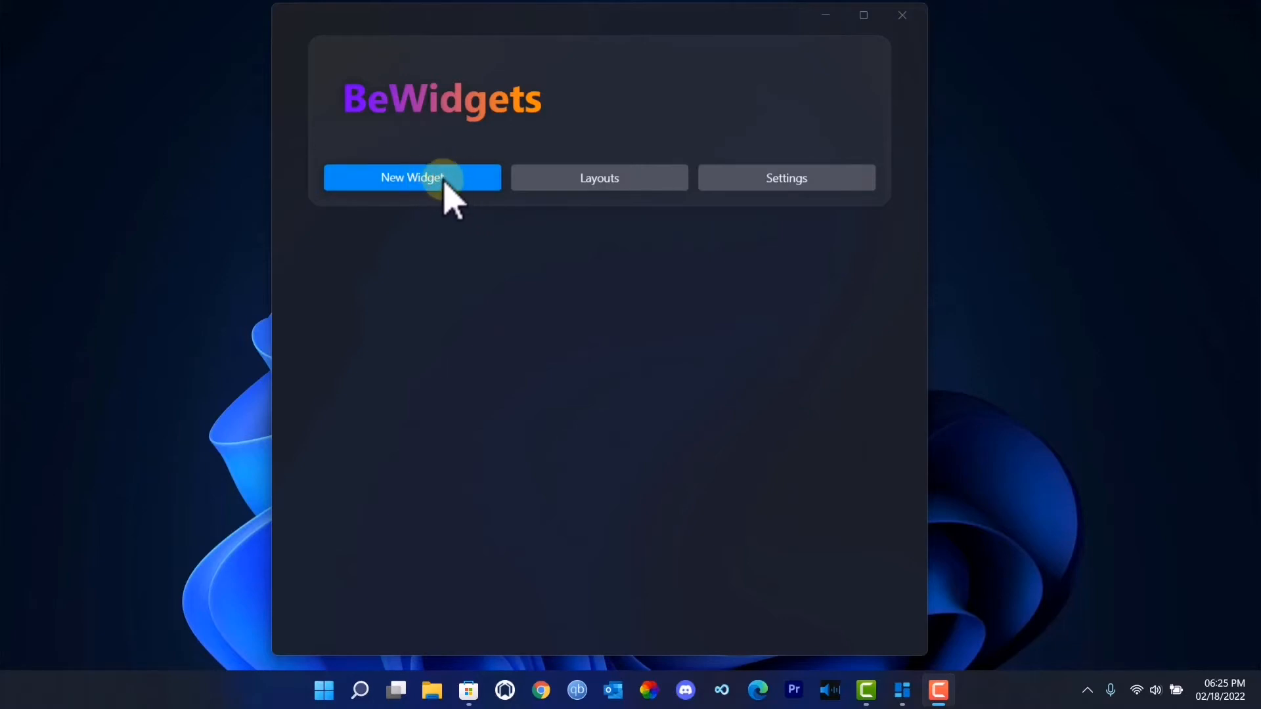
left_click(468, 174)
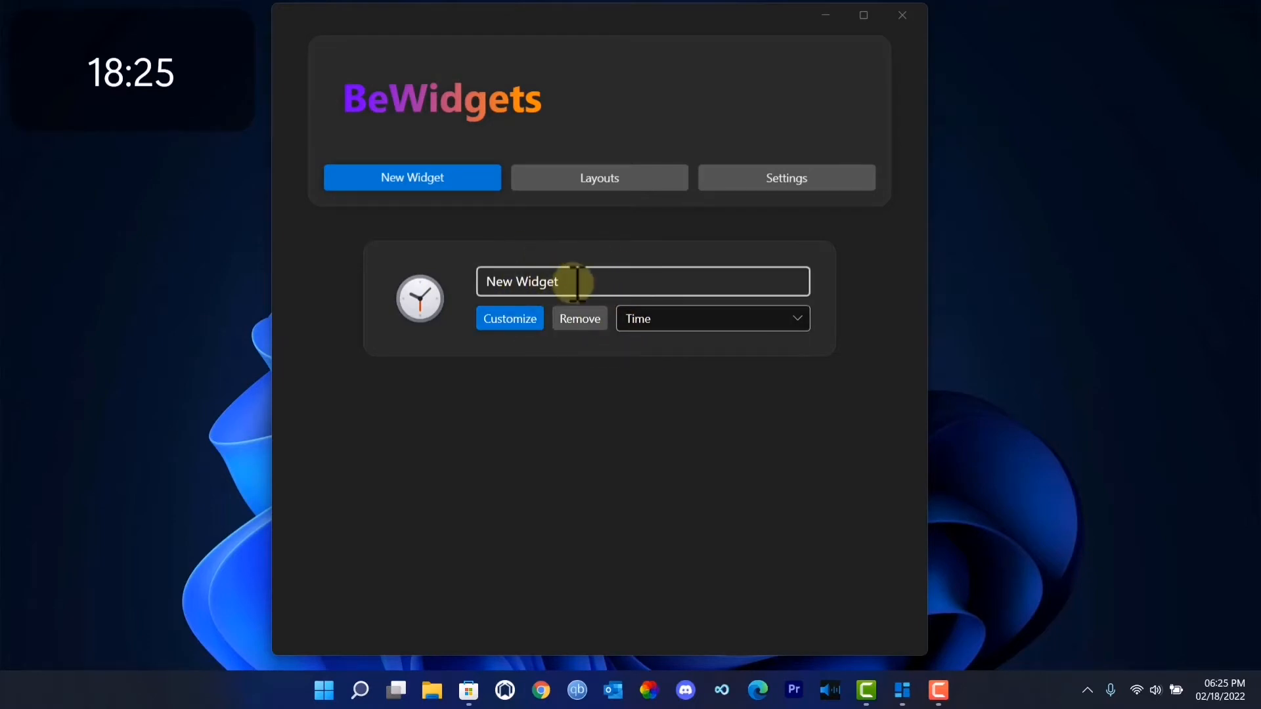
left_click(460, 187)
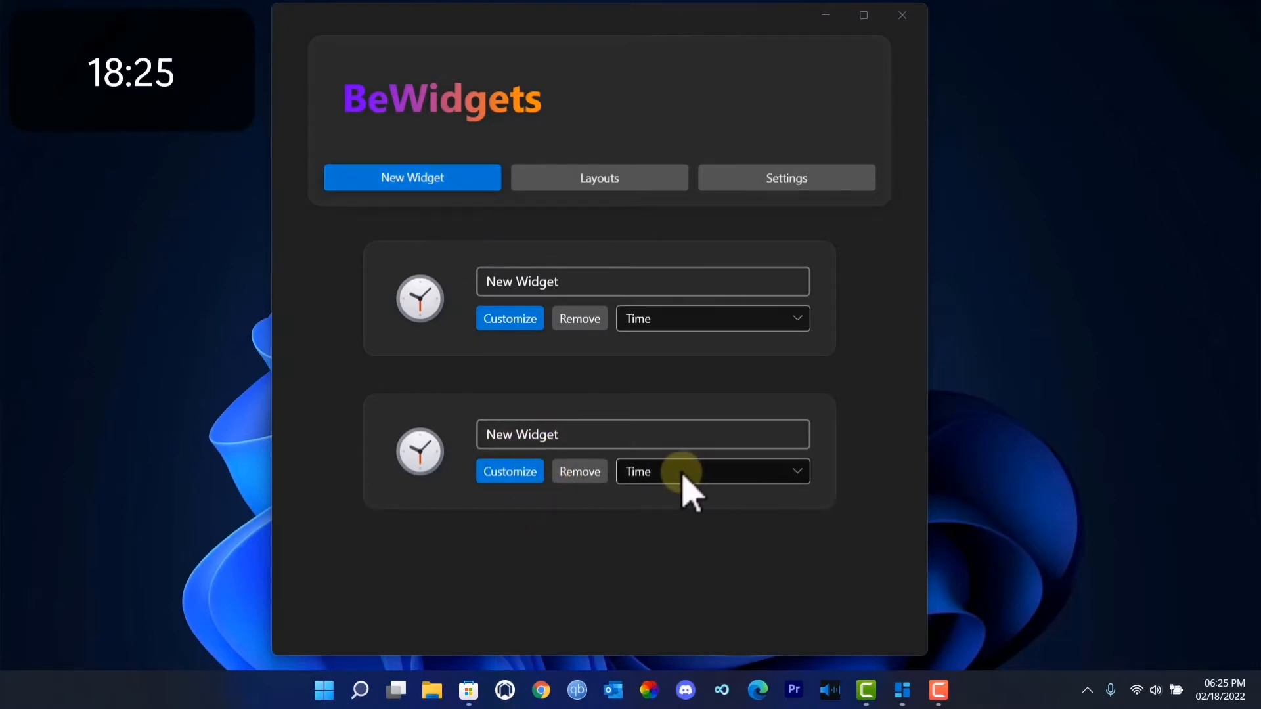
left_click(749, 473)
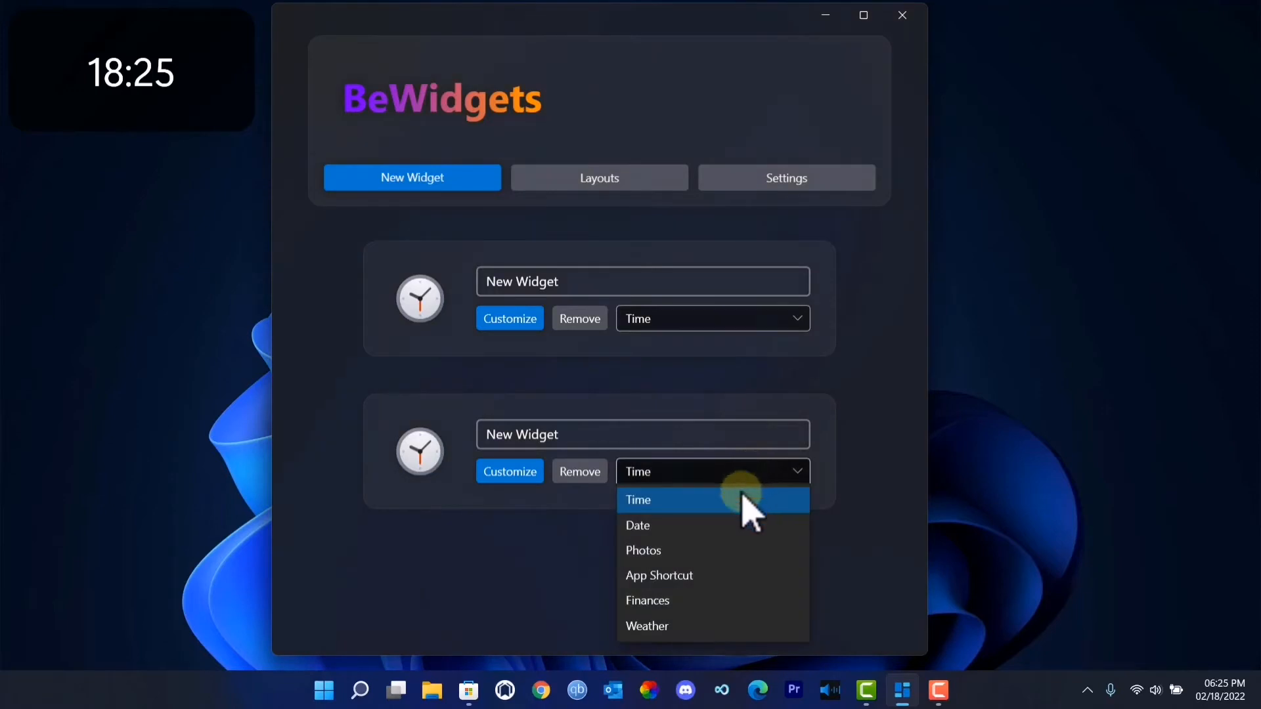
left_click(729, 525)
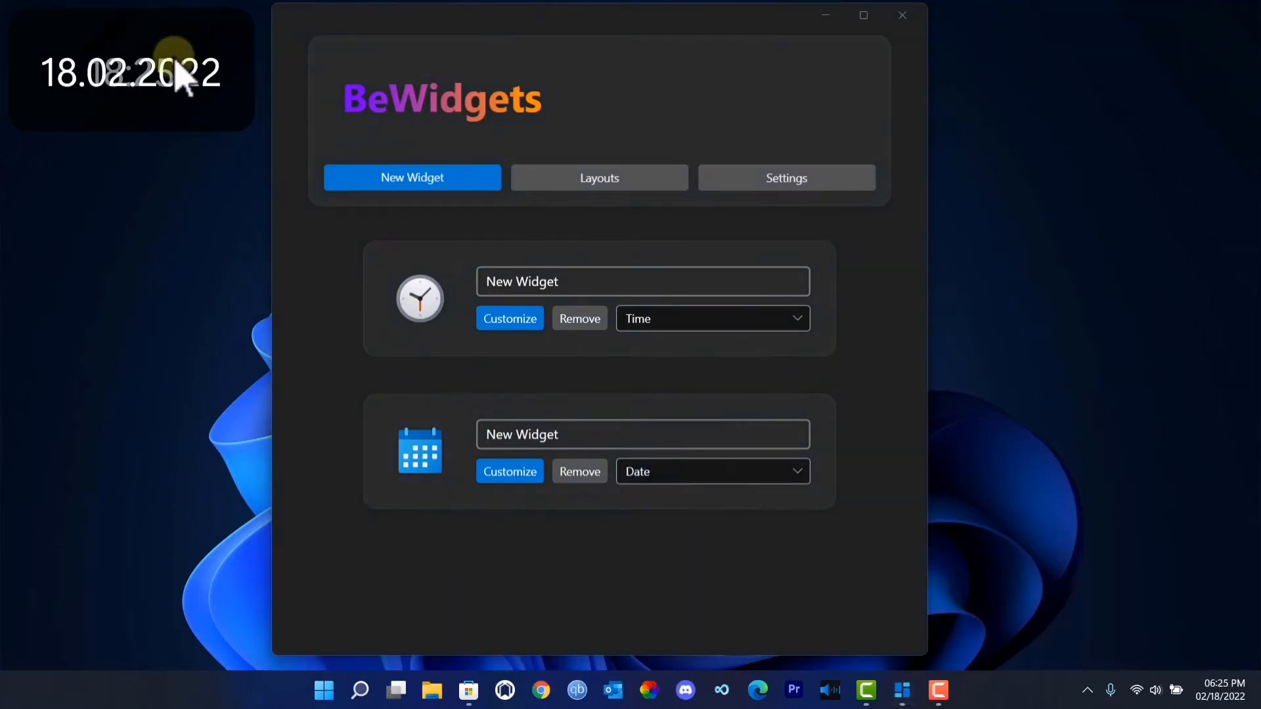
left_click_drag(172, 66, 149, 225)
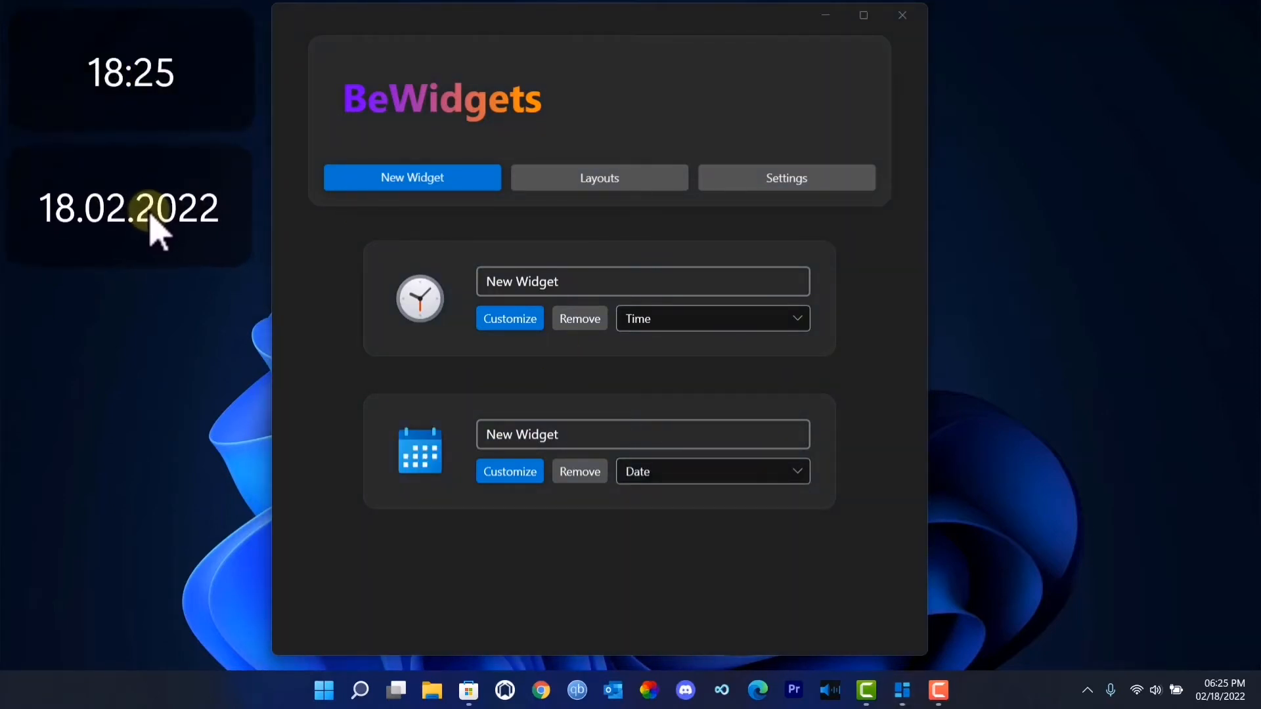
- Add a third widget of type Photos and place it below the date widget on the desktop
left_click(406, 178)
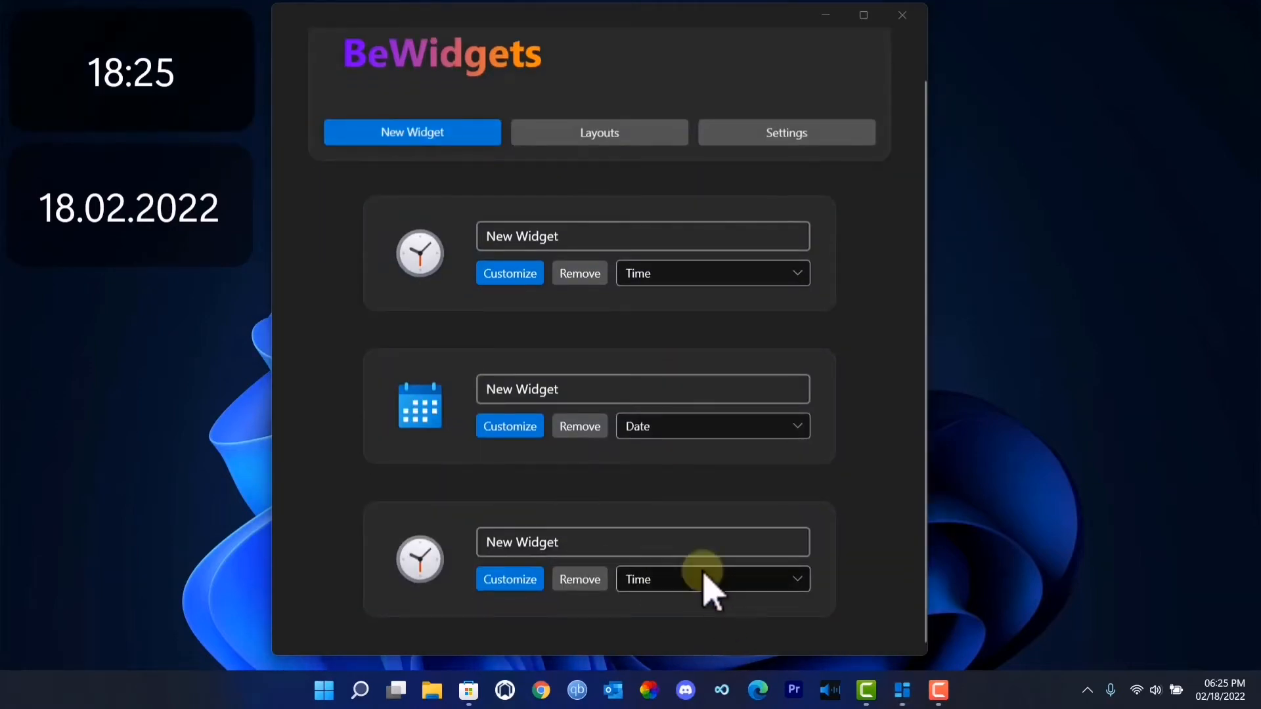
left_click(668, 587)
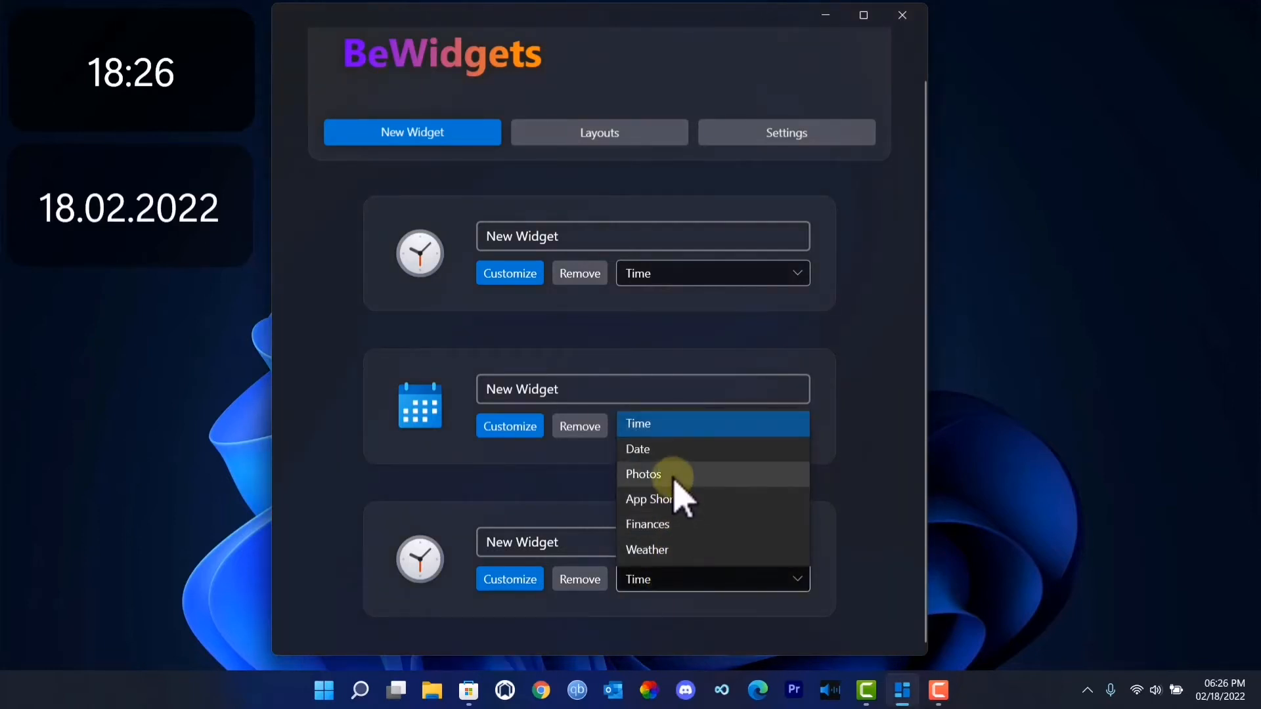
left_click(674, 476)
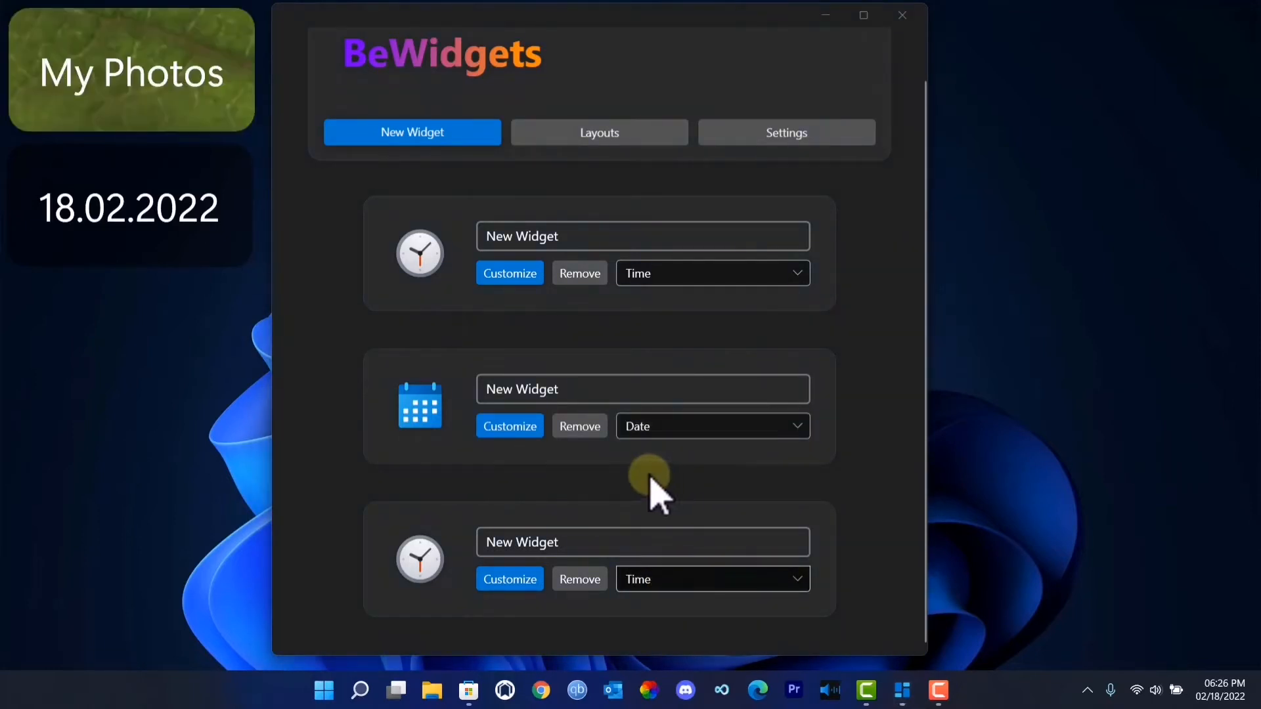
left_click_drag(127, 62, 127, 331)
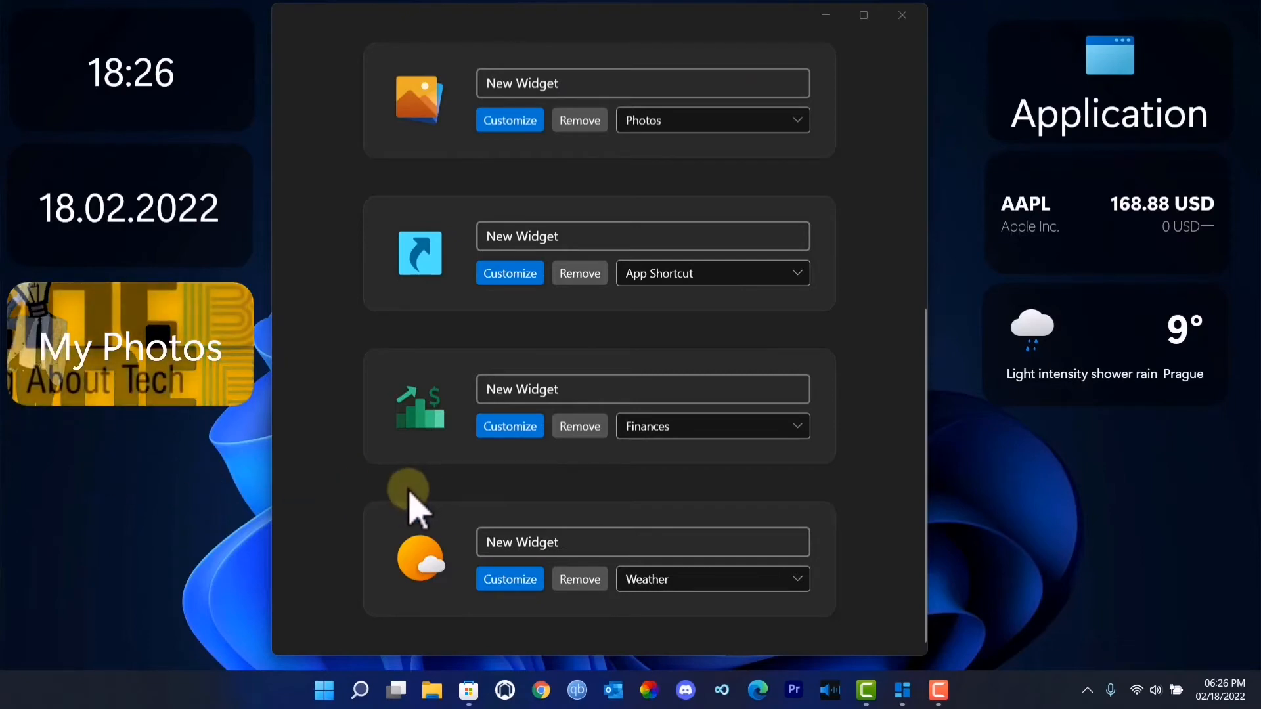
- Customize the Time widget to show seconds in 12 Hour Format, and move its settings window clear of the desktop widgets
scroll(440, 588, "up", 4)
scroll(438, 587, "down", 5)
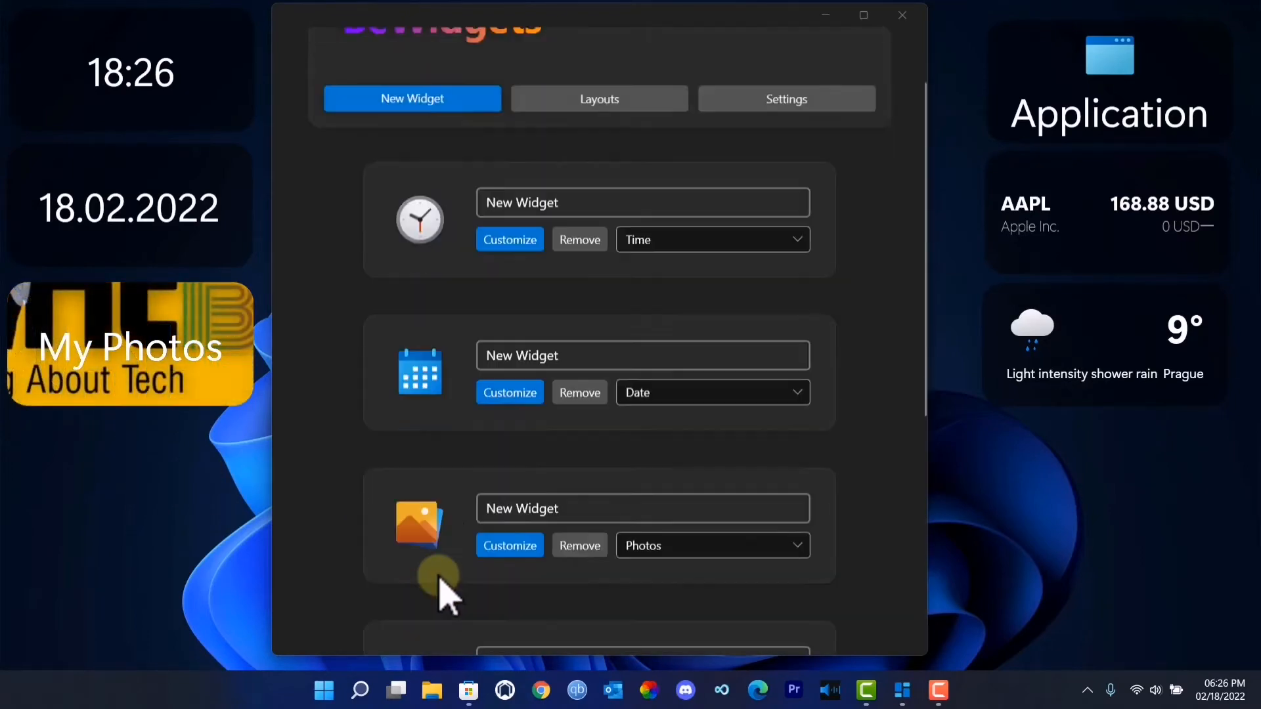
scroll(439, 575, "up", 5)
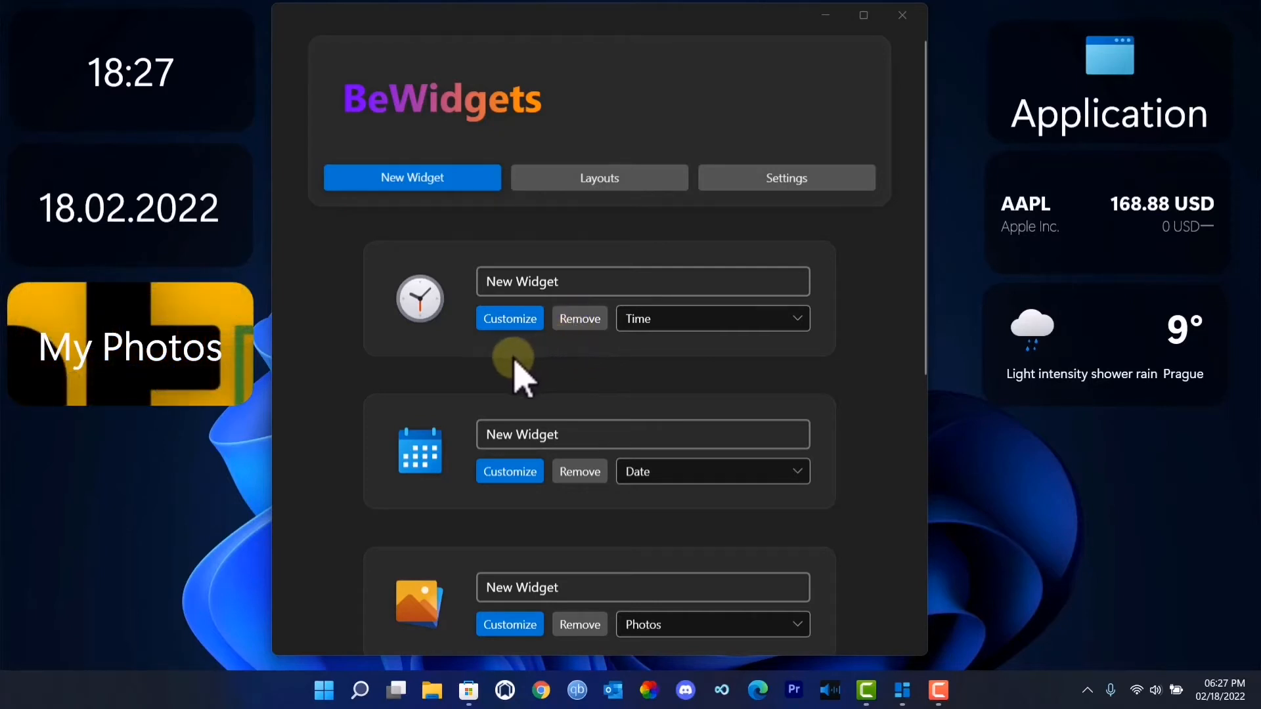
left_click(509, 322)
left_click(140, 124)
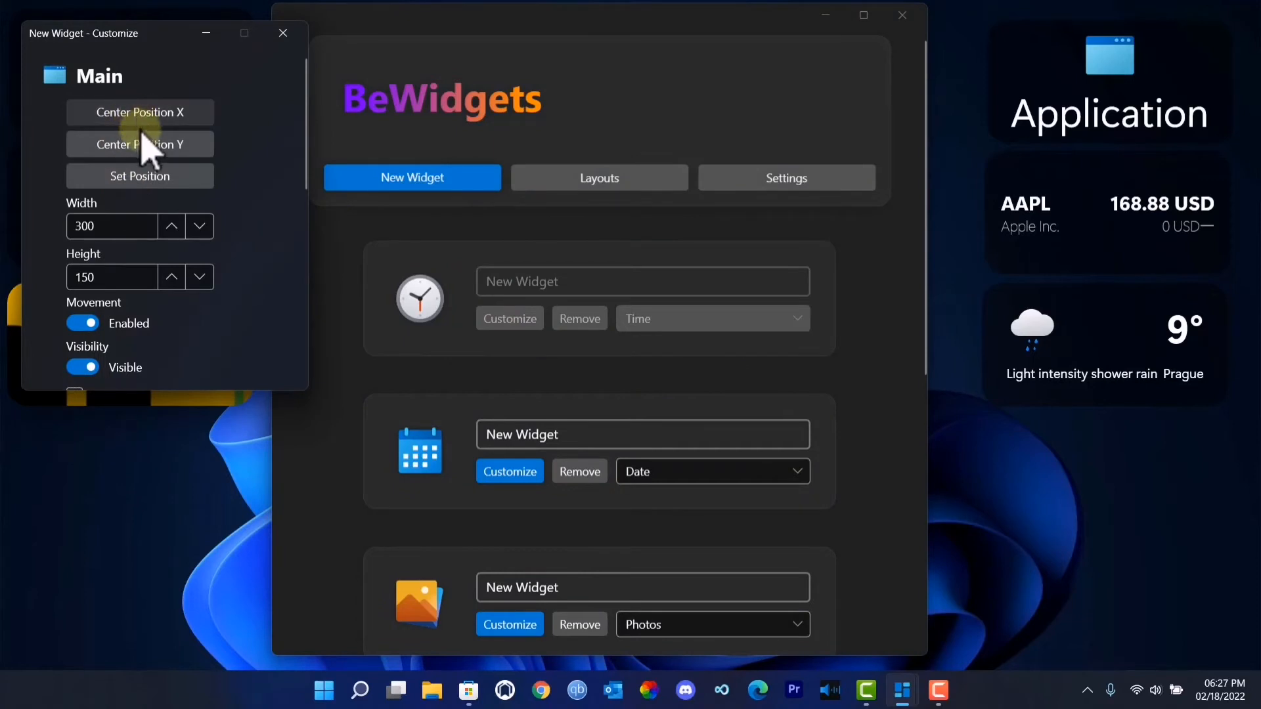
scroll(146, 150, "down", 3)
scroll(145, 150, "down", 3)
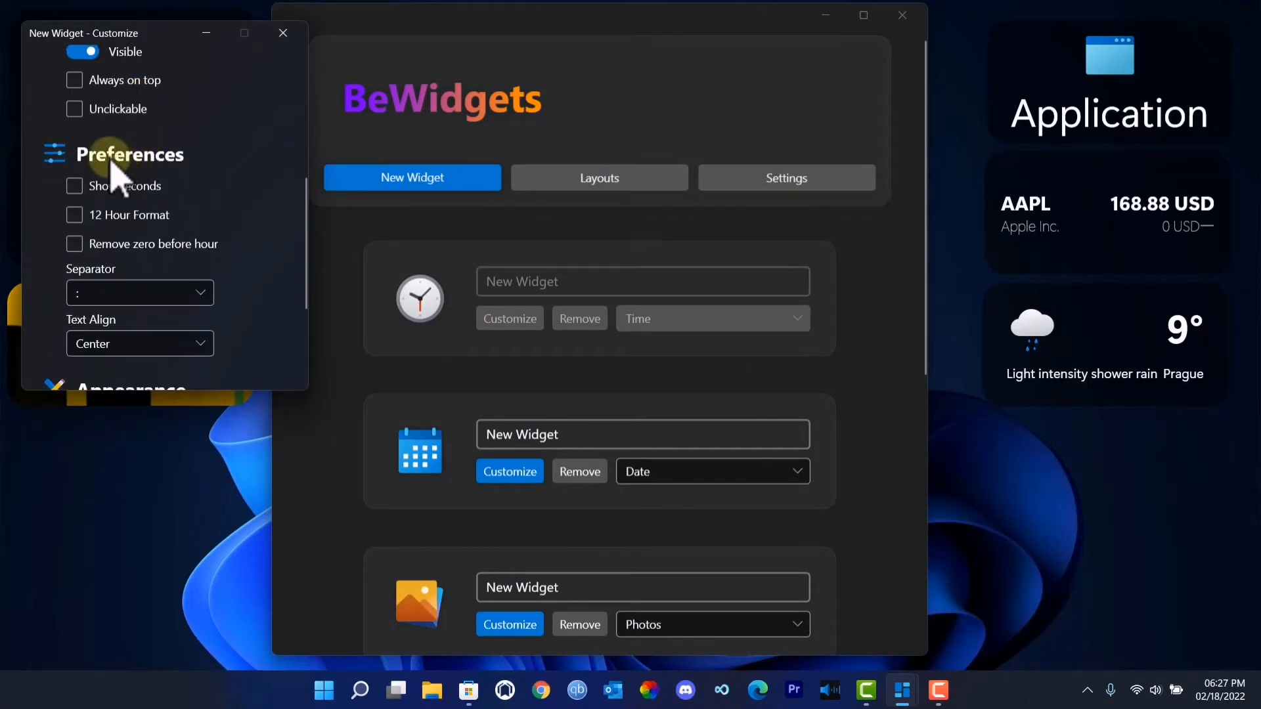
left_click(77, 218)
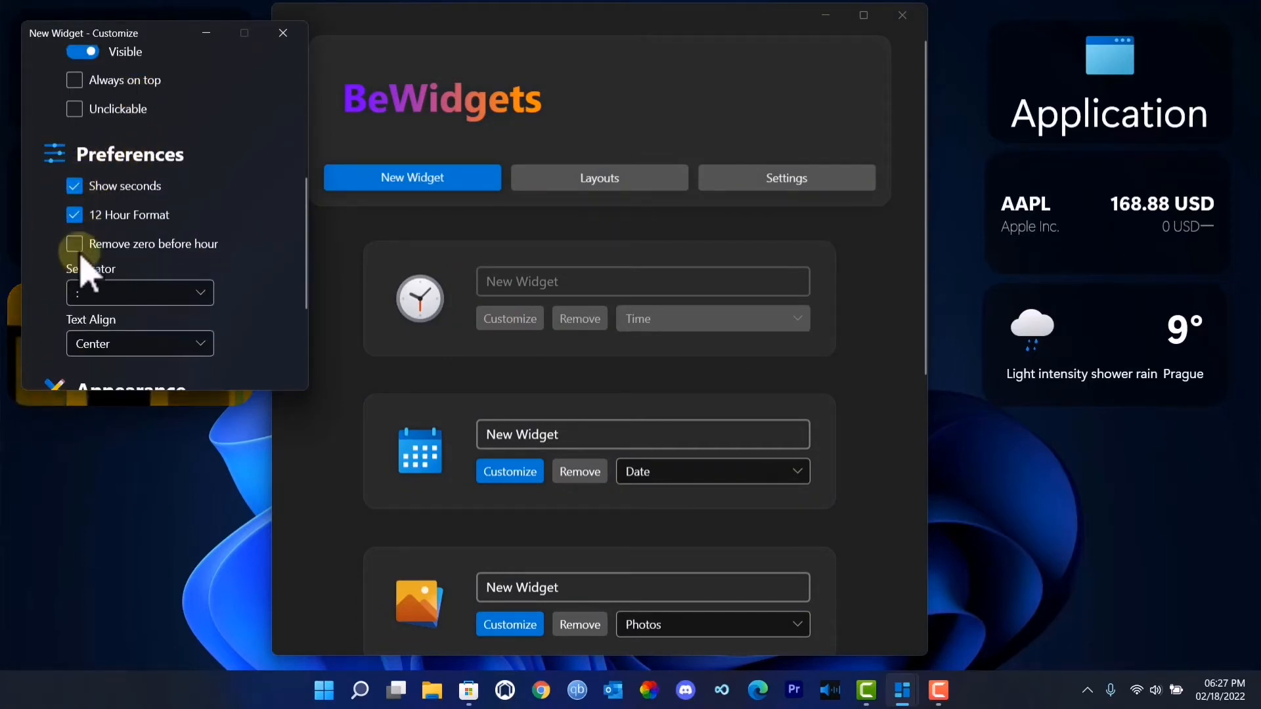
left_click_drag(140, 38, 471, 76)
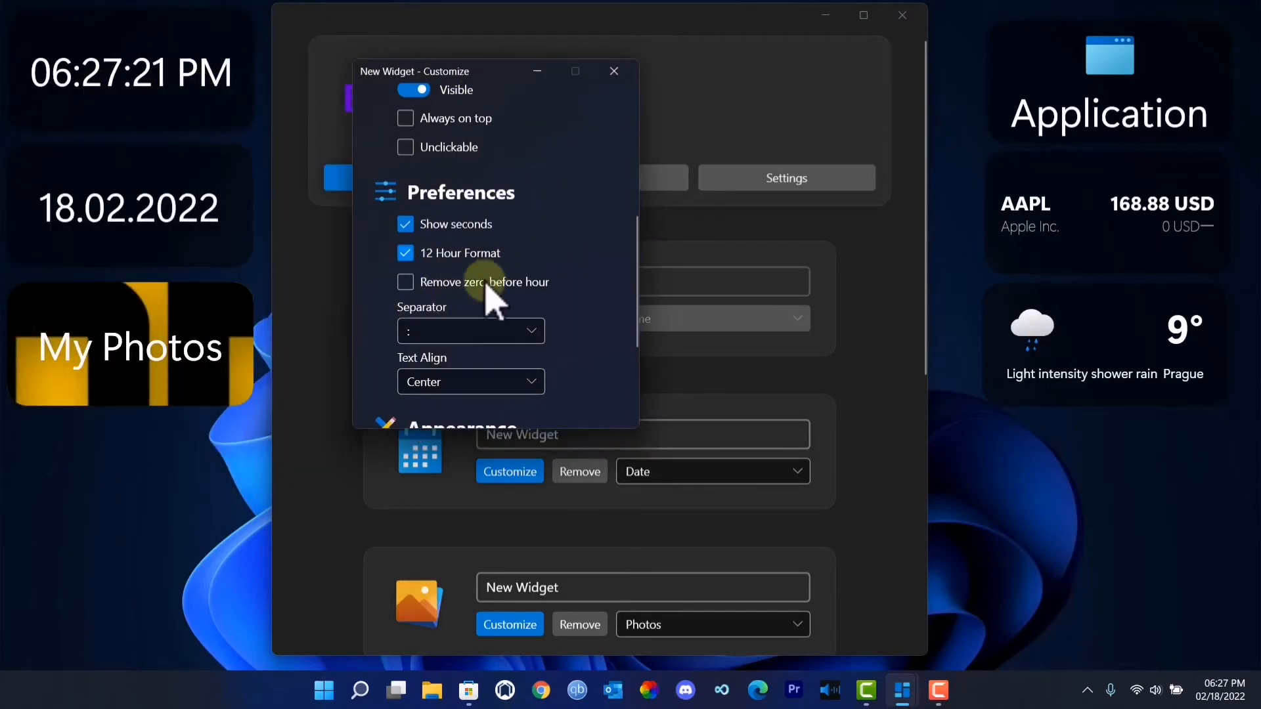
- Close the Time widget's customization window and open the Date widget's, placed clear of the desktop widgets
scroll(529, 361, "down", 3)
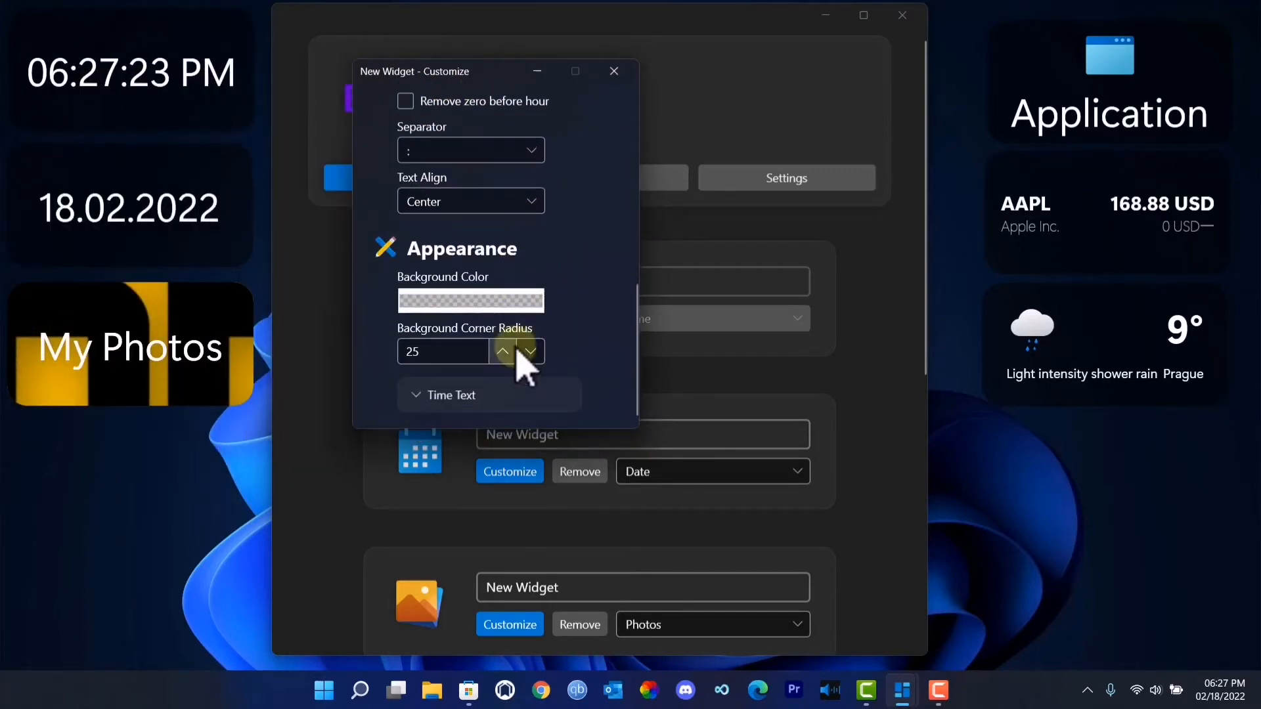
left_click(614, 71)
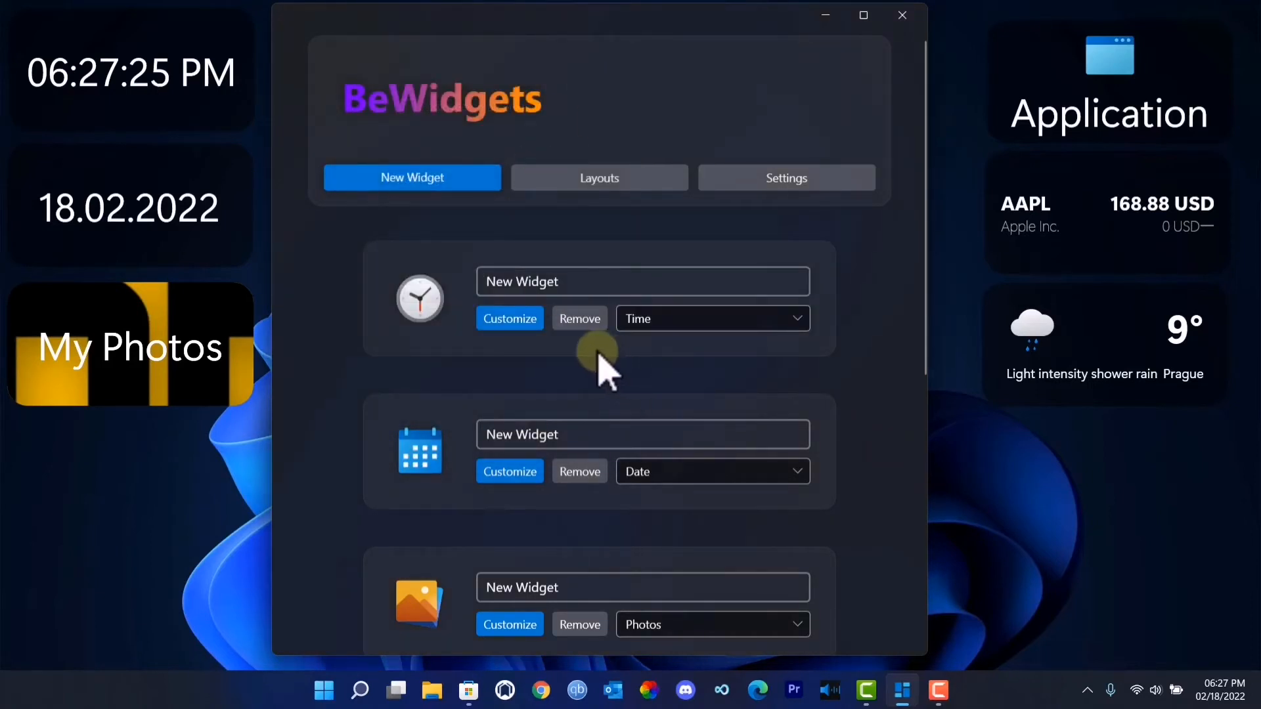
left_click(515, 444)
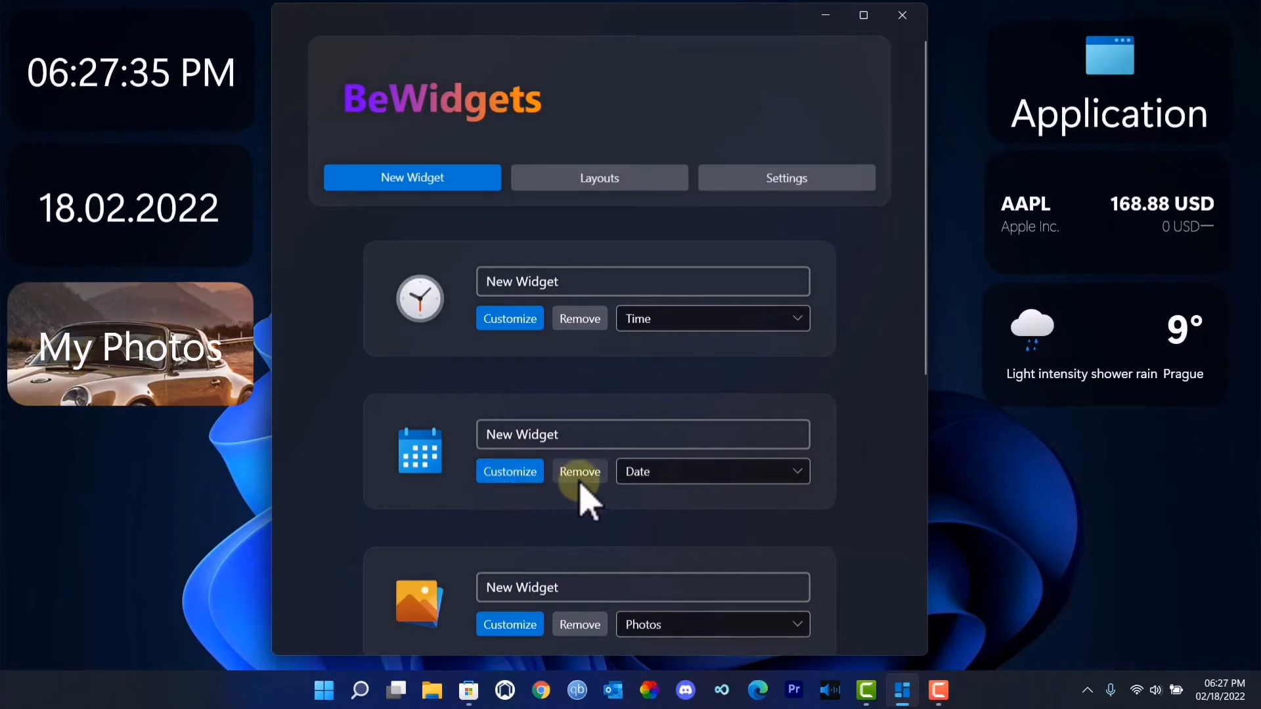
left_click(516, 471)
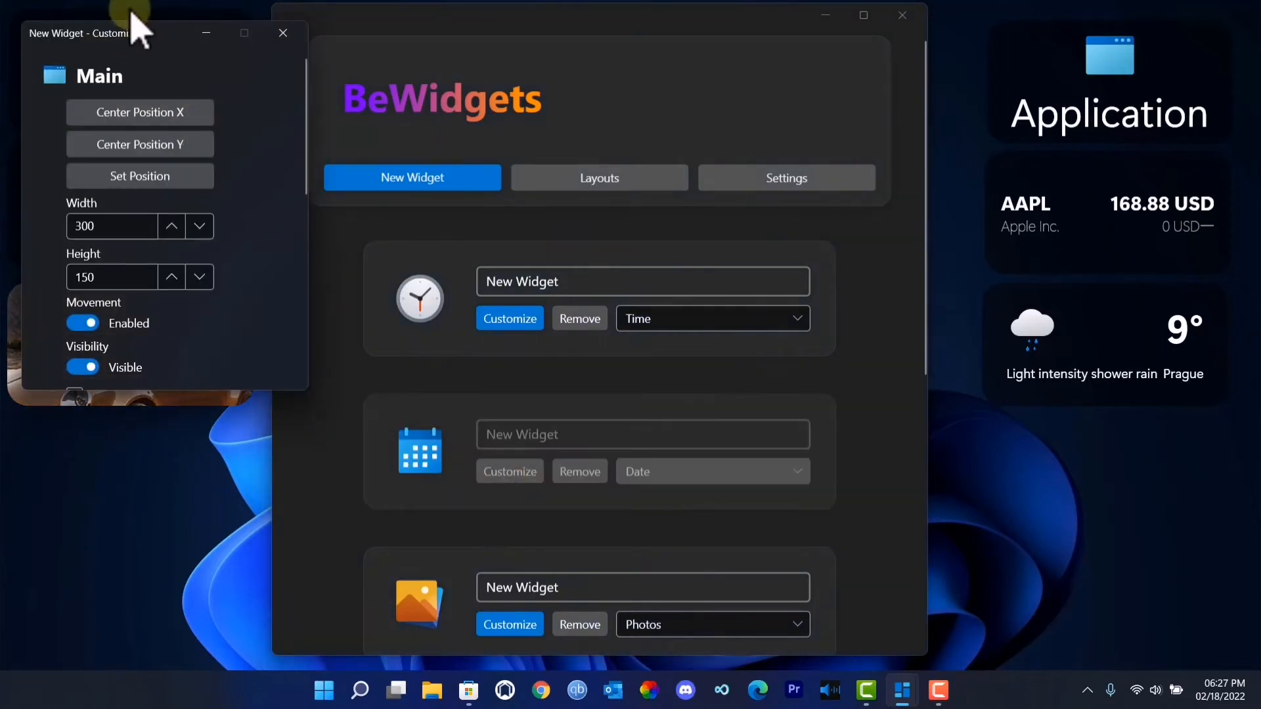
left_click_drag(134, 30, 563, 93)
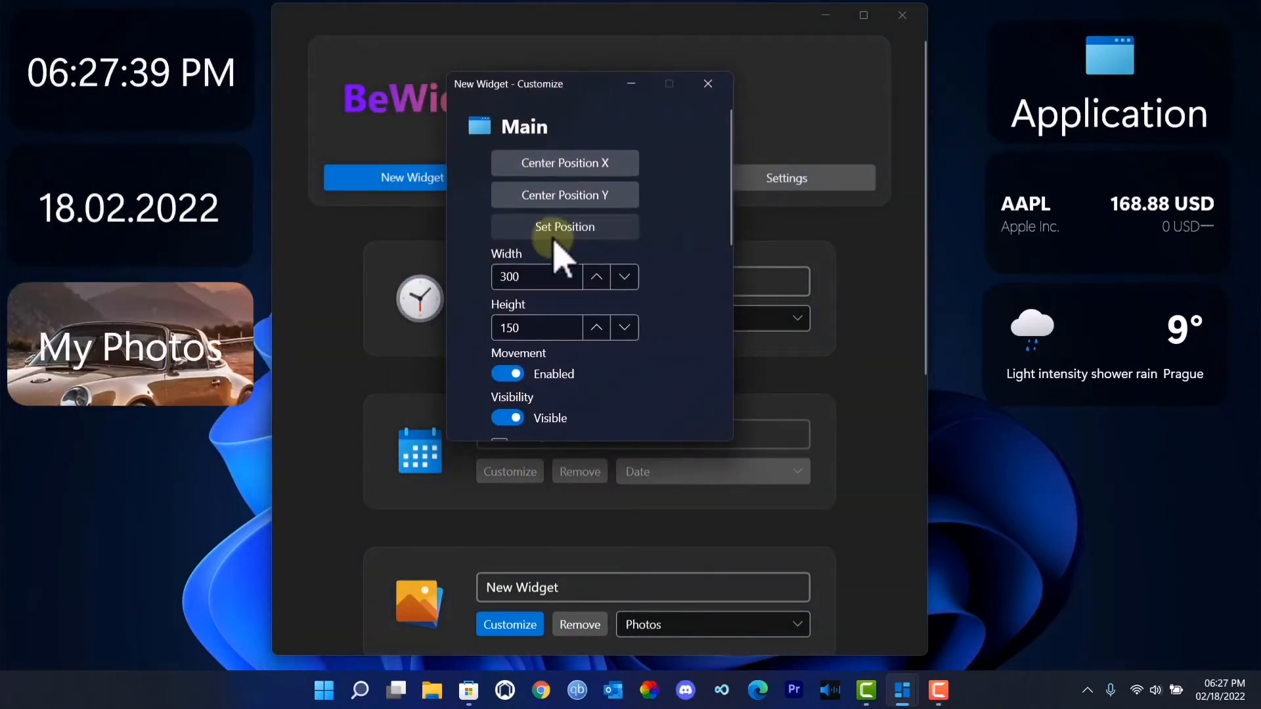
scroll(562, 308, "down", 5)
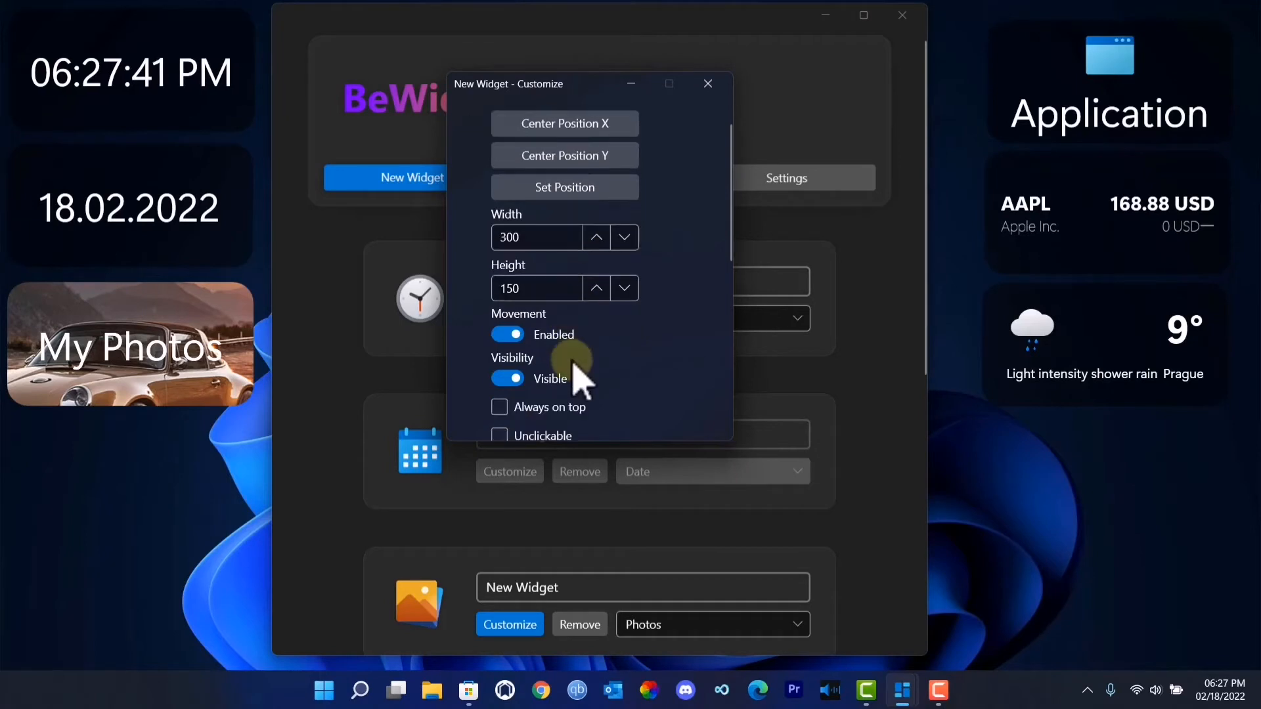
scroll(550, 348, "down", 3)
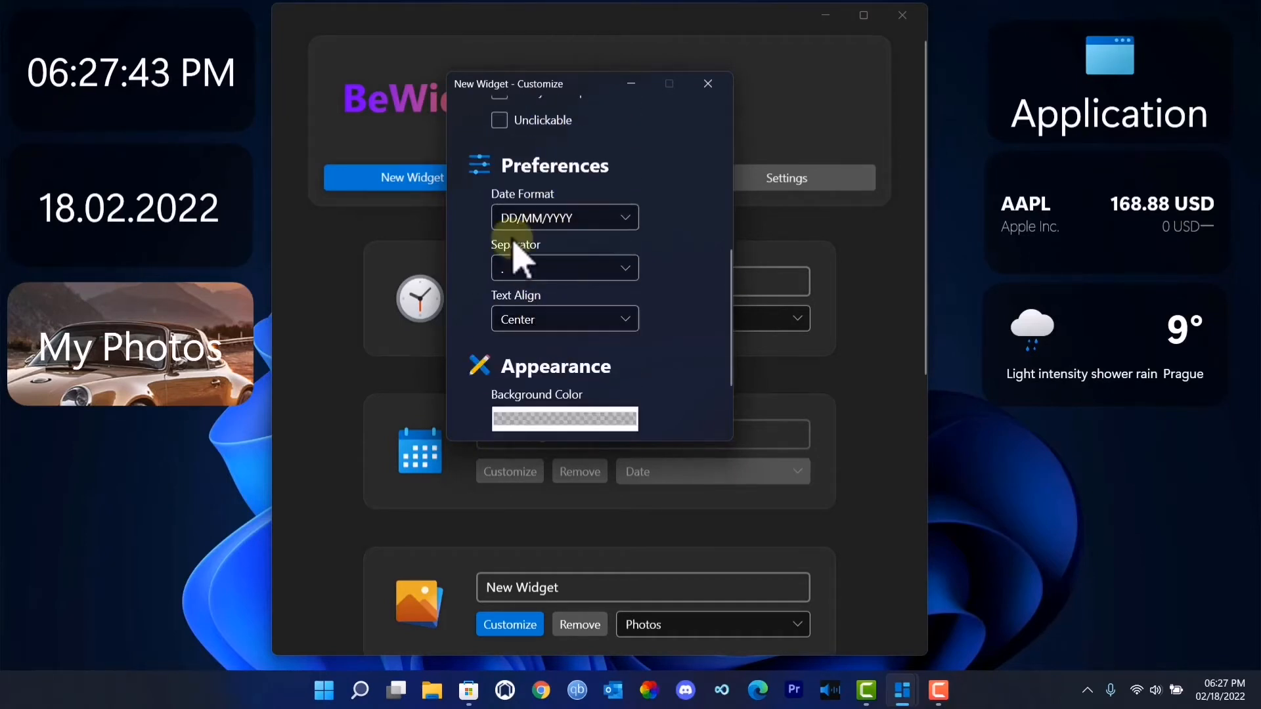
- Try the date formats MM/DD/YYYY and YYYY/MM/DD on the Date widget and return to DD/MM/YYYY
left_click(565, 218)
left_click(561, 272)
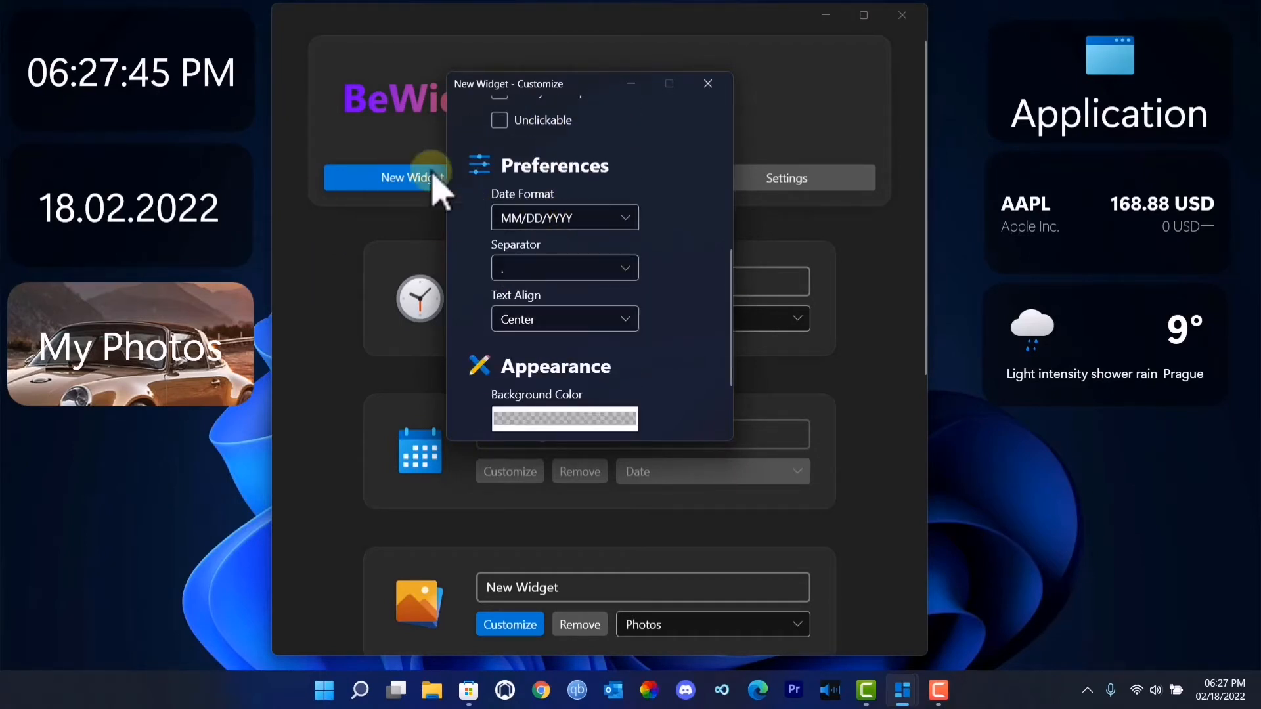
left_click(583, 219)
left_click(574, 305)
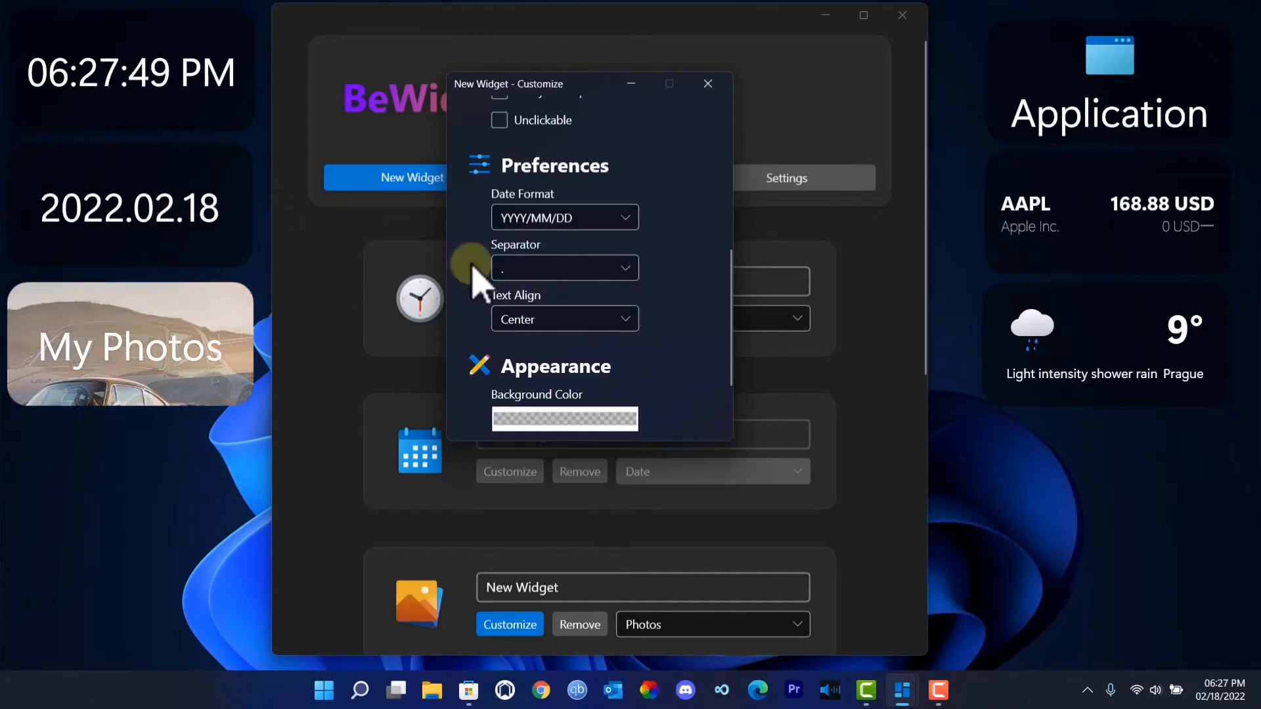
left_click(531, 224)
left_click(540, 246)
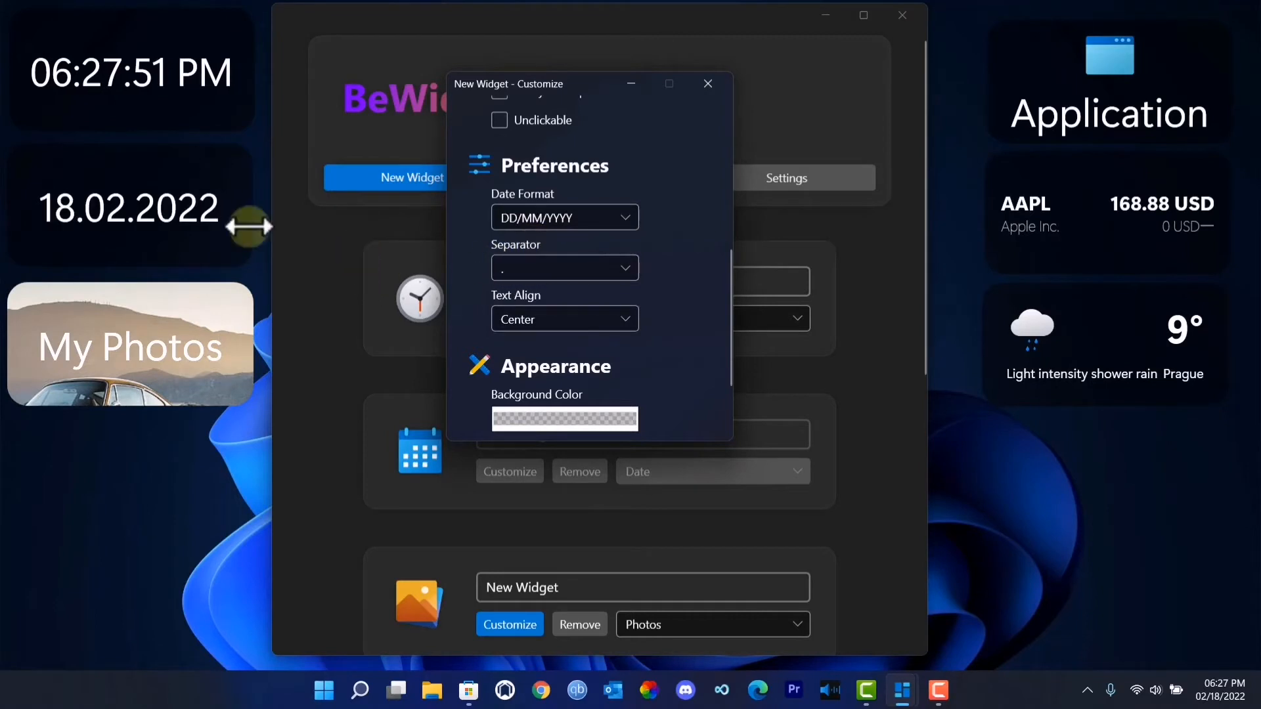
- Examine the Date widget's appearance options, including the Date Text font settings, and close its customization window
scroll(567, 356, "down", 3)
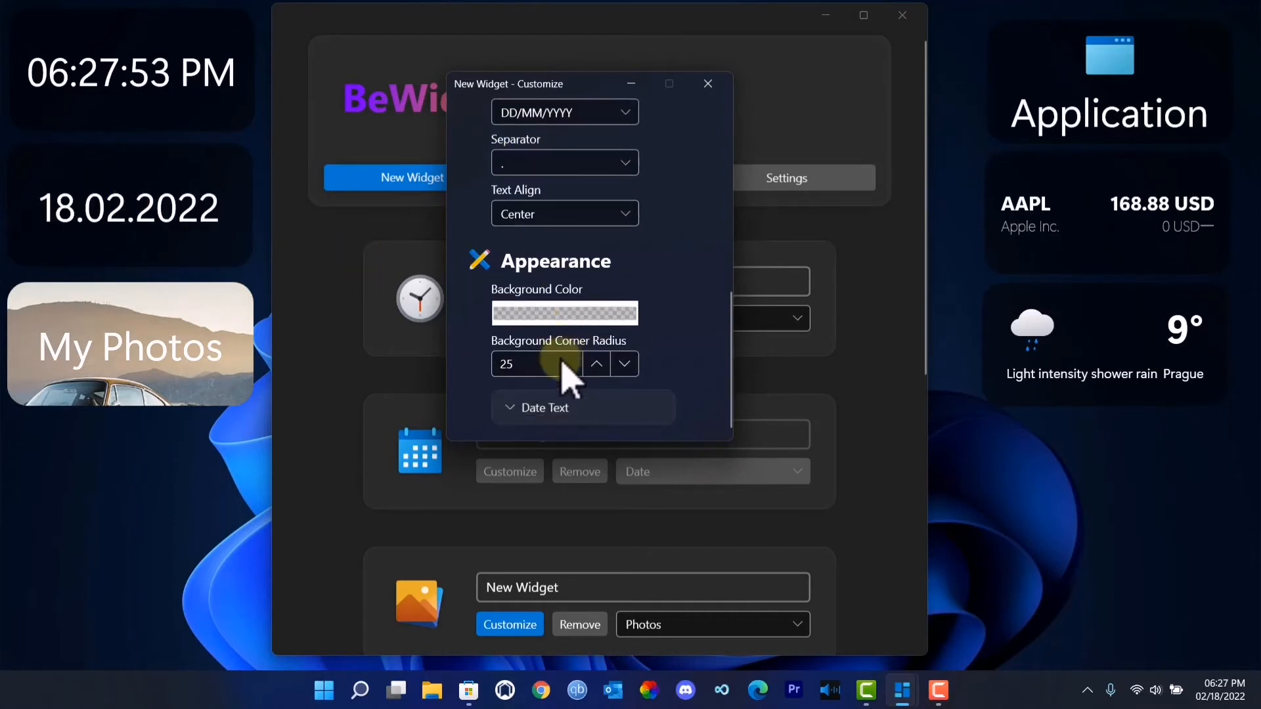
left_click(523, 409)
scroll(544, 416, "down", 6)
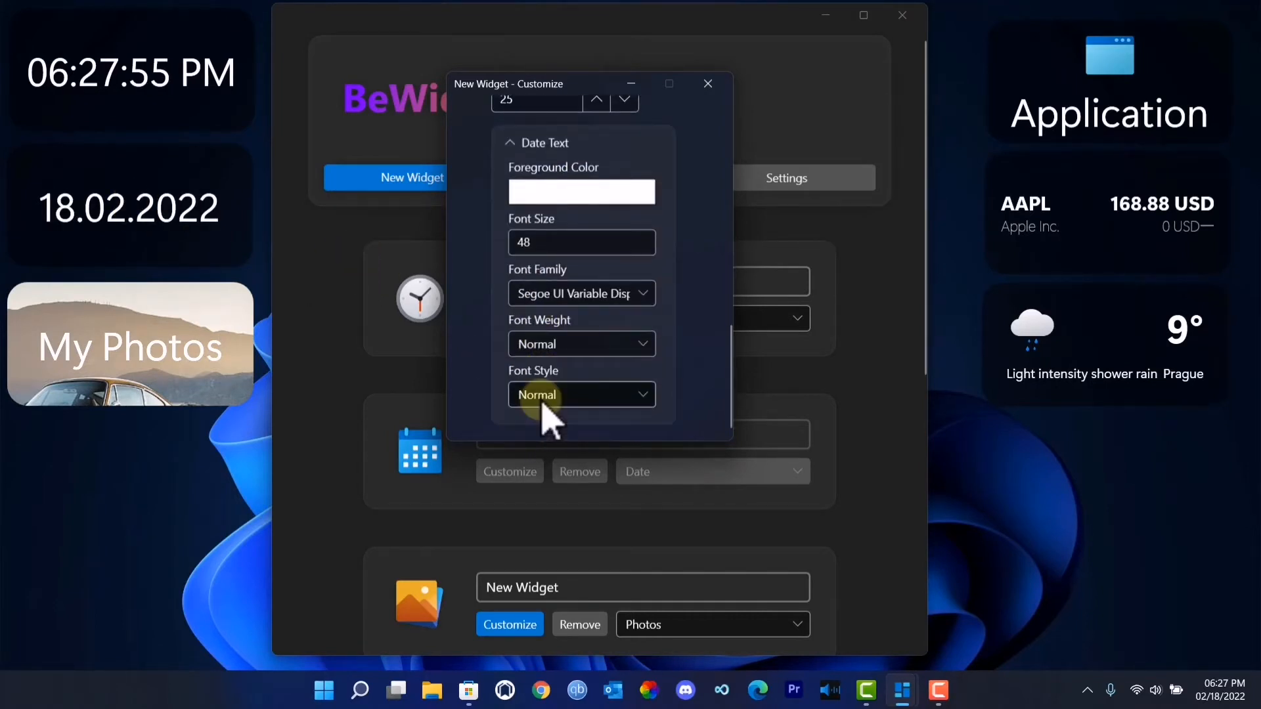
scroll(544, 417, "up", 15)
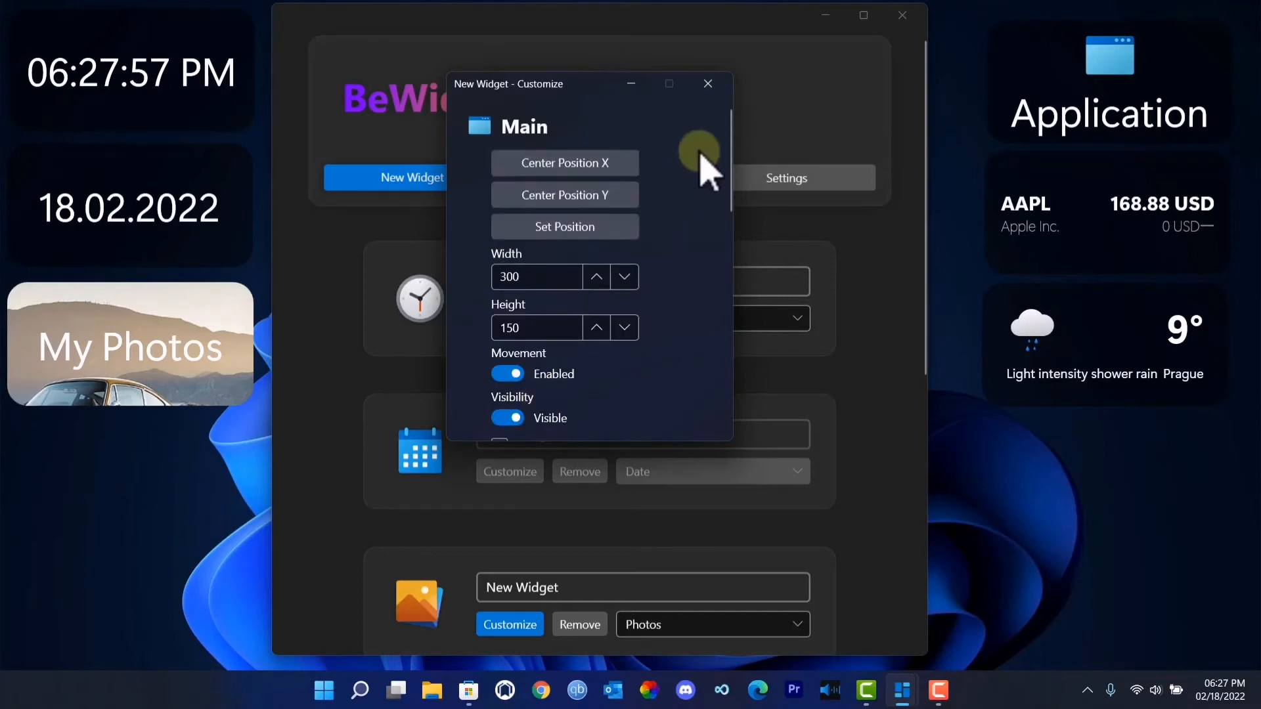
left_click(708, 83)
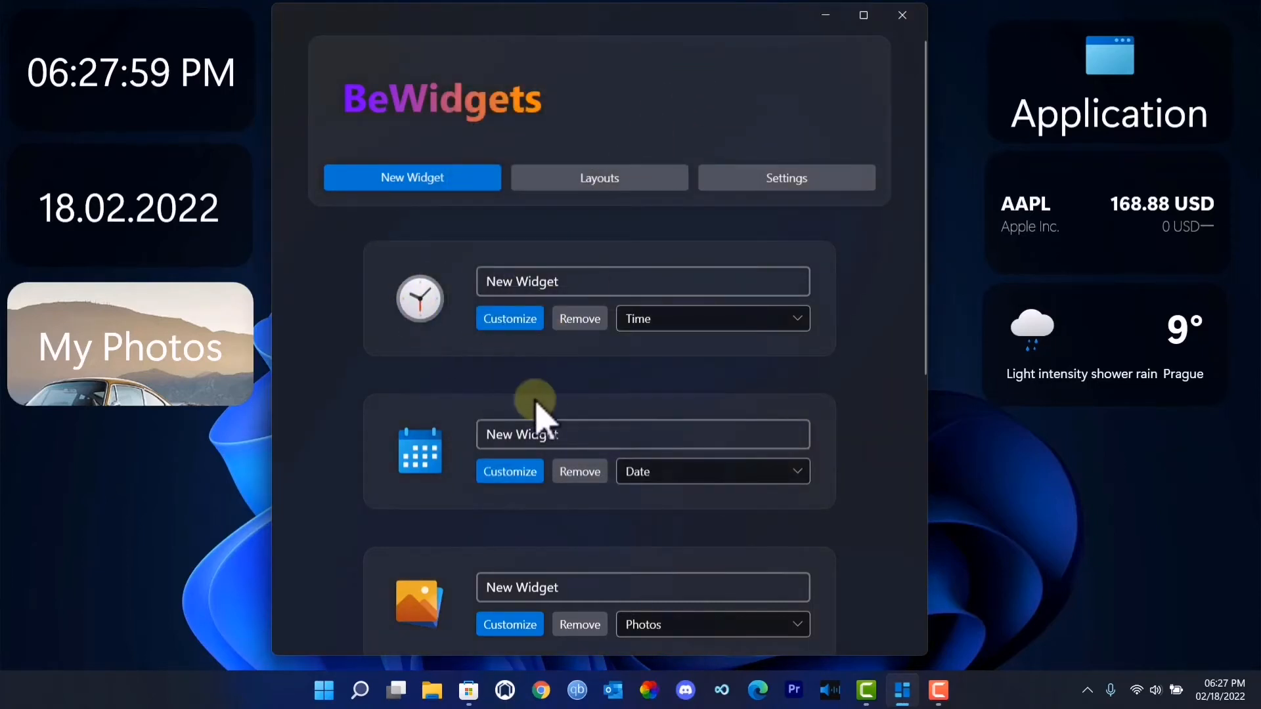
left_click(557, 284)
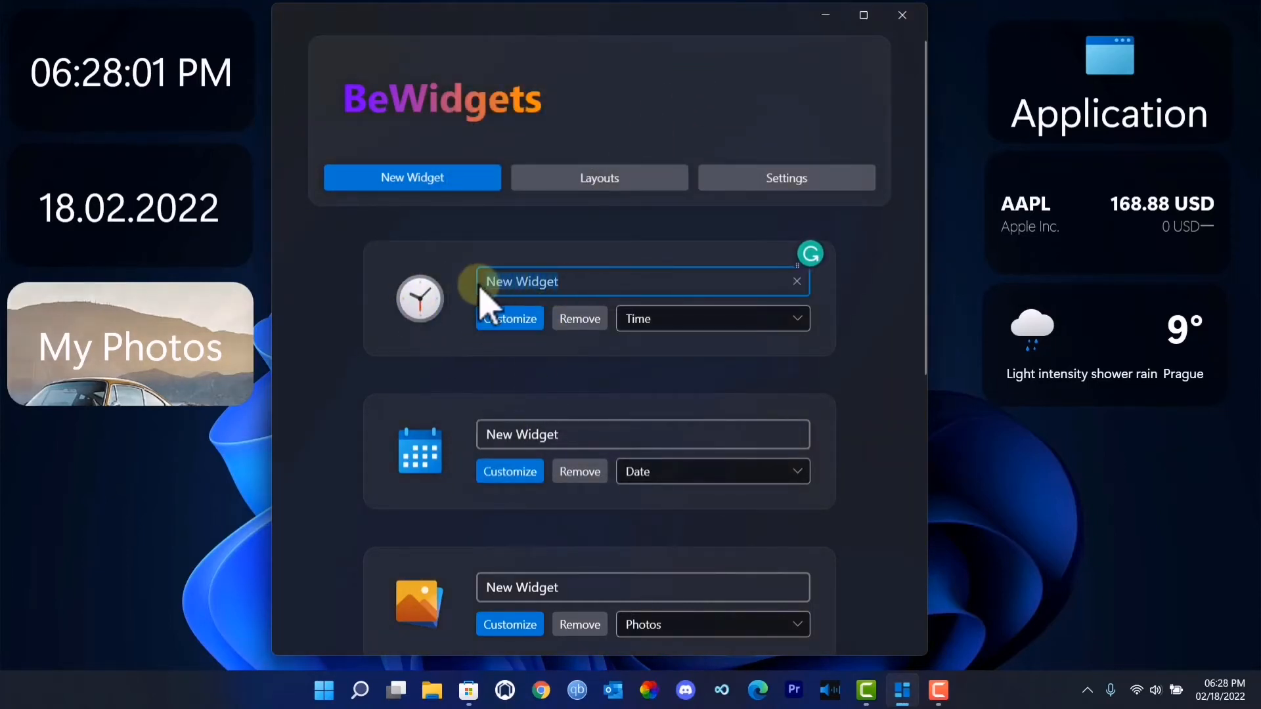
left_click(555, 435)
left_click_drag(555, 435, 459, 437)
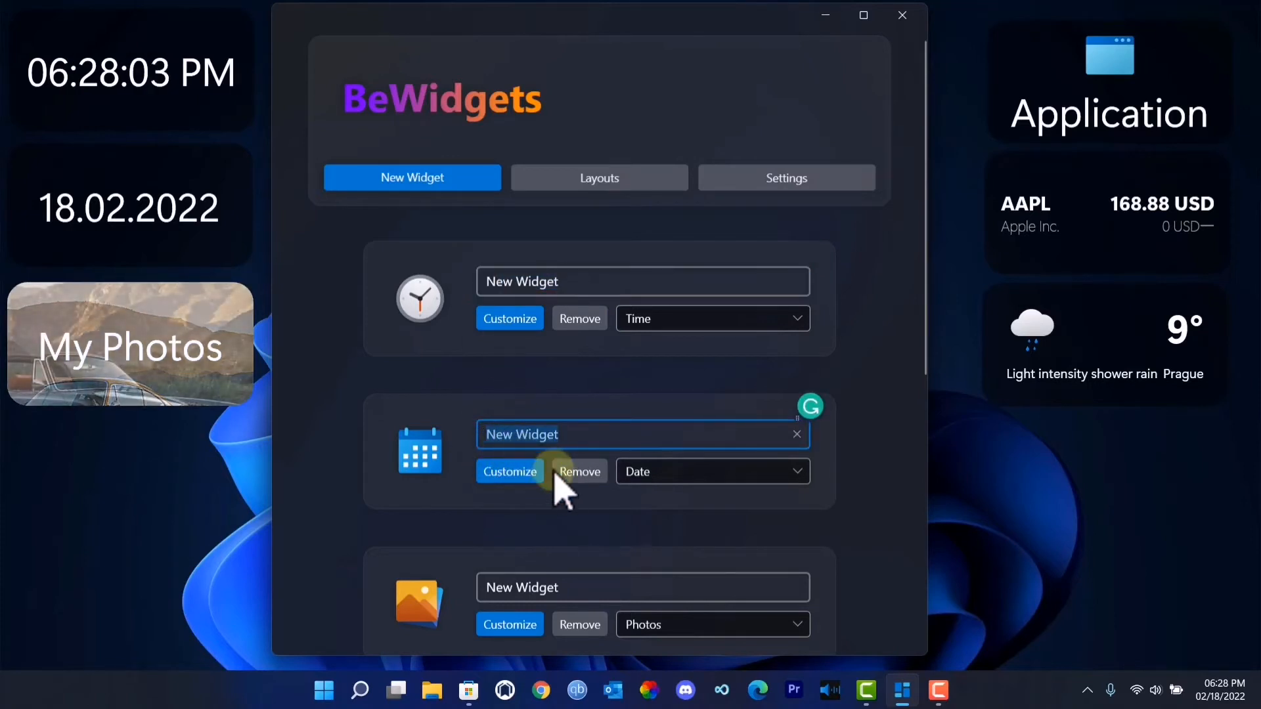
left_click_drag(578, 280, 464, 295)
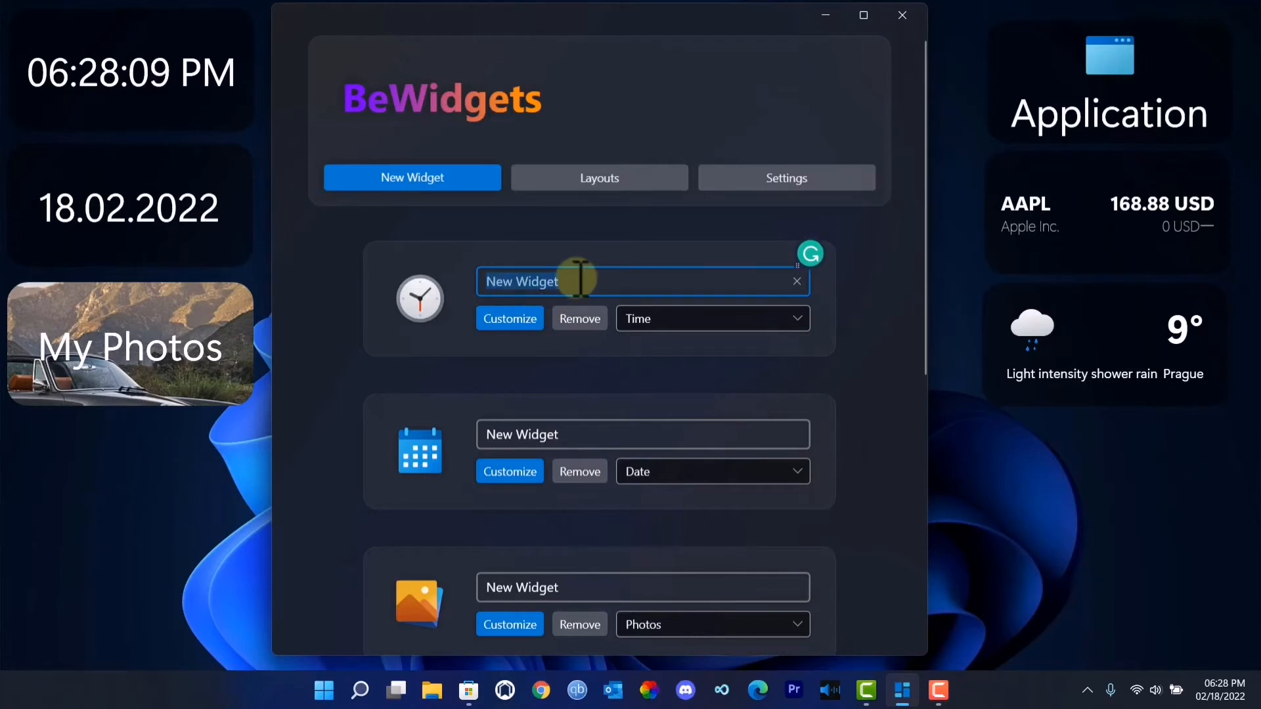
left_click(580, 436)
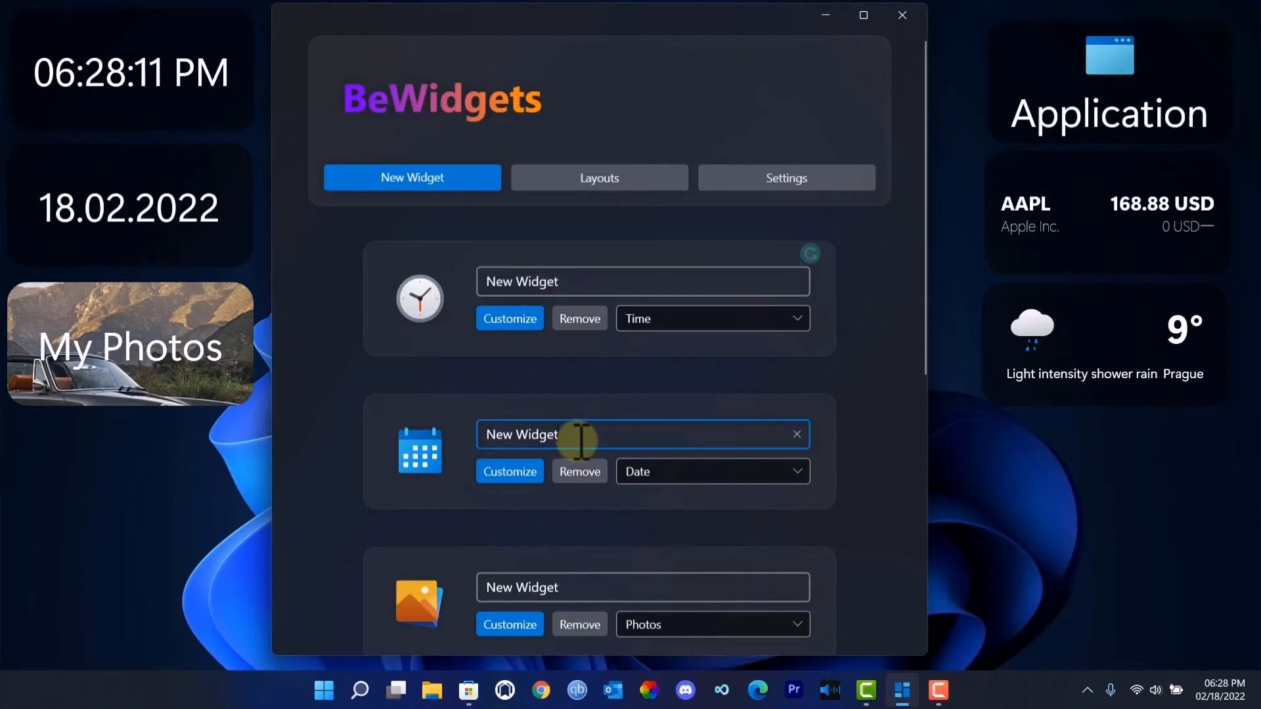
left_click_drag(582, 442, 476, 444)
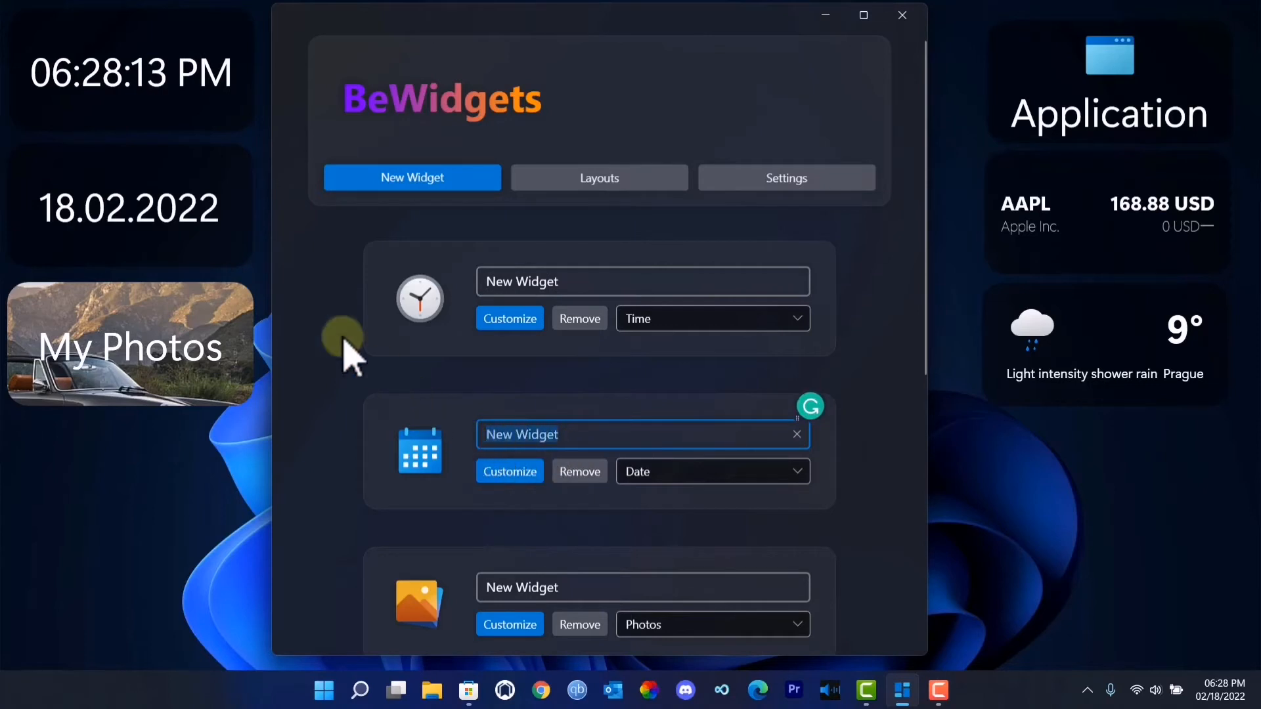
- Open the customization settings of the Photos widget
scroll(591, 440, "down", 1)
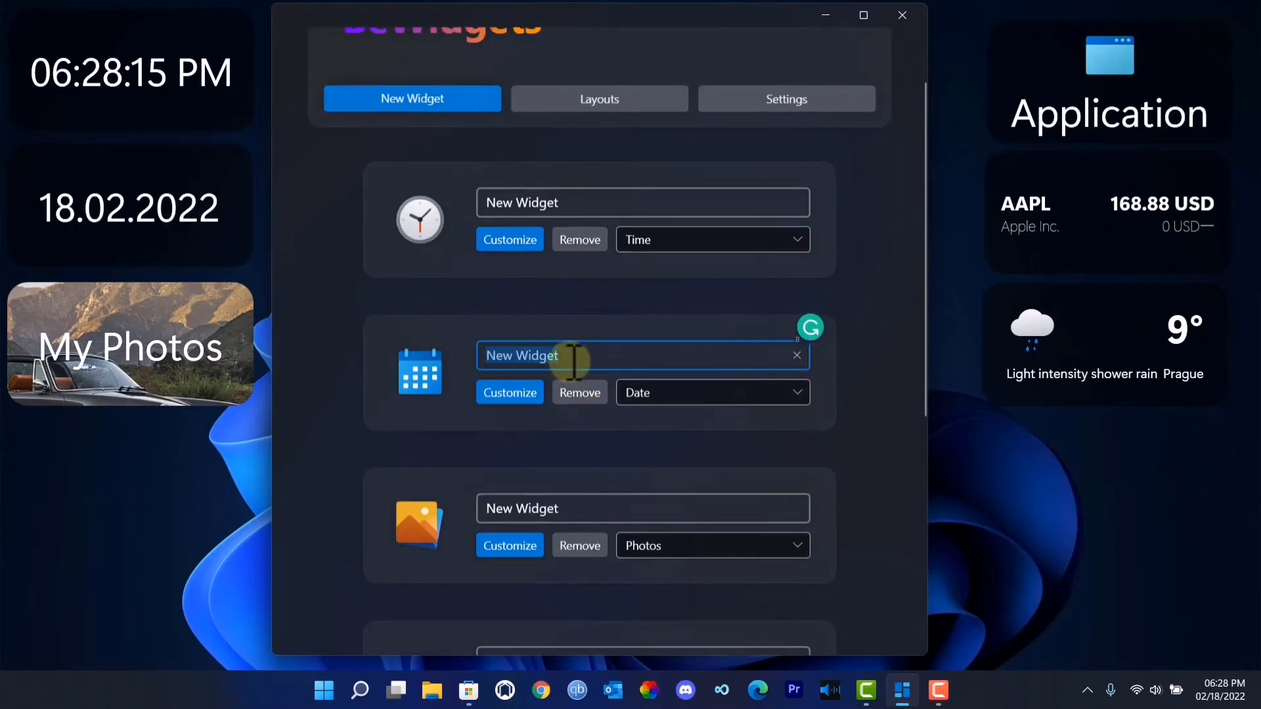
scroll(552, 507, "down", 2)
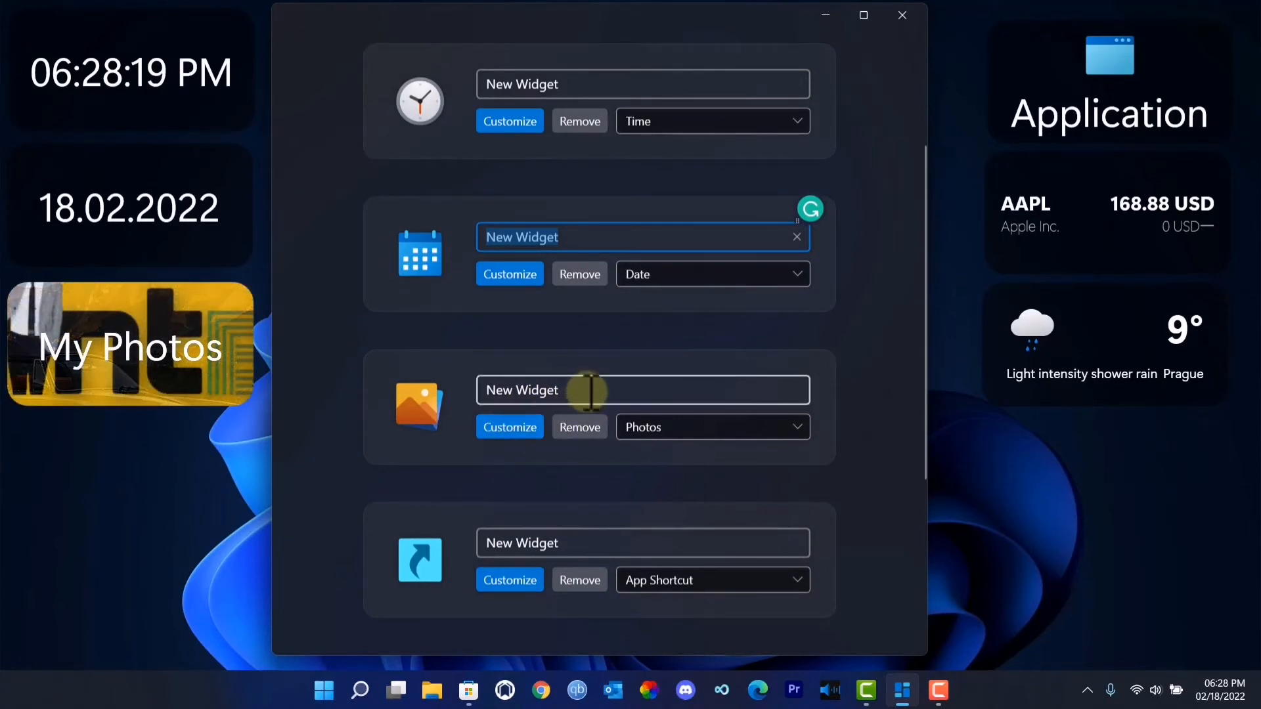
left_click(583, 390)
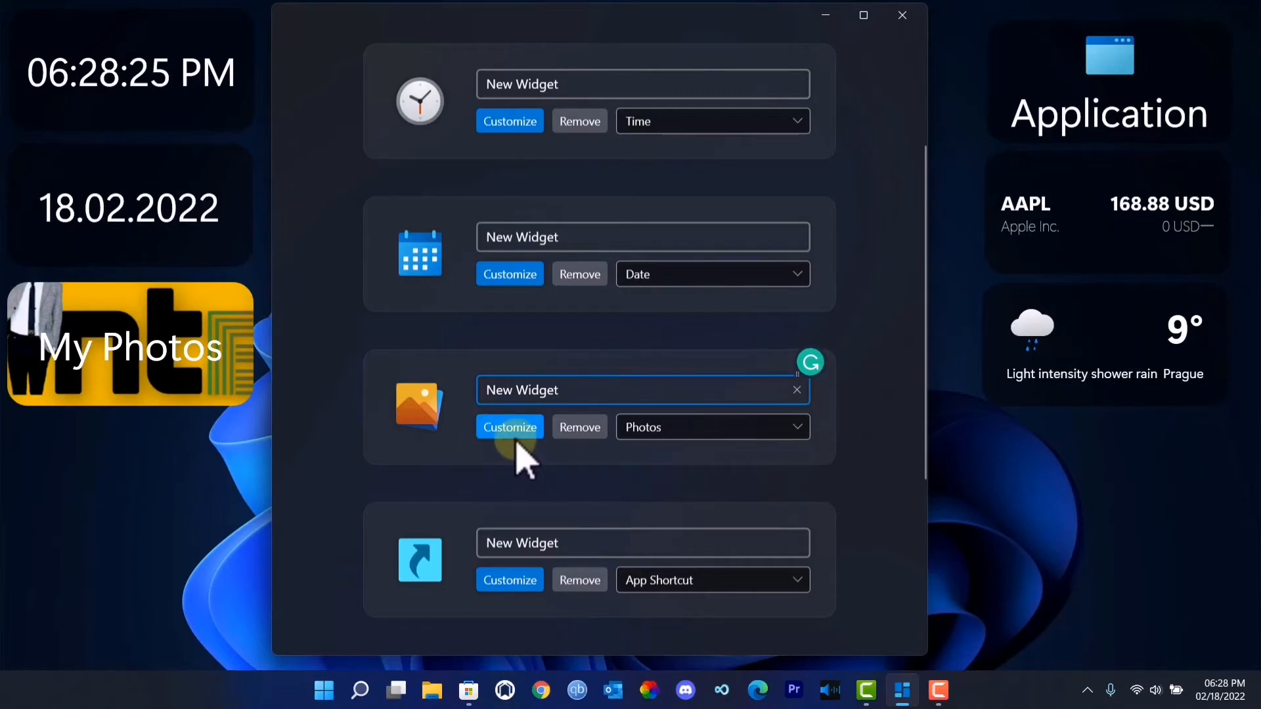
left_click(510, 437)
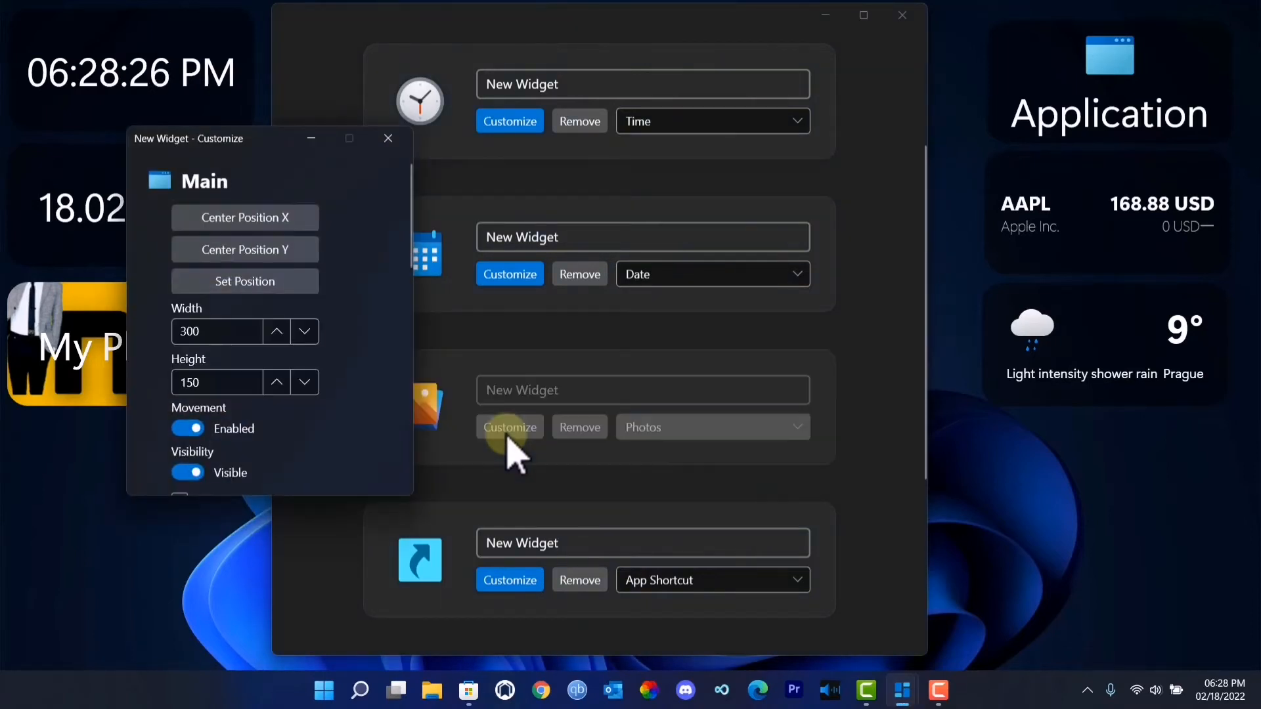
- Set the Photos widget's photos folder to Saved Pictures, inside Pictures under This PC
scroll(216, 368, "down", 3)
scroll(245, 379, "down", 2)
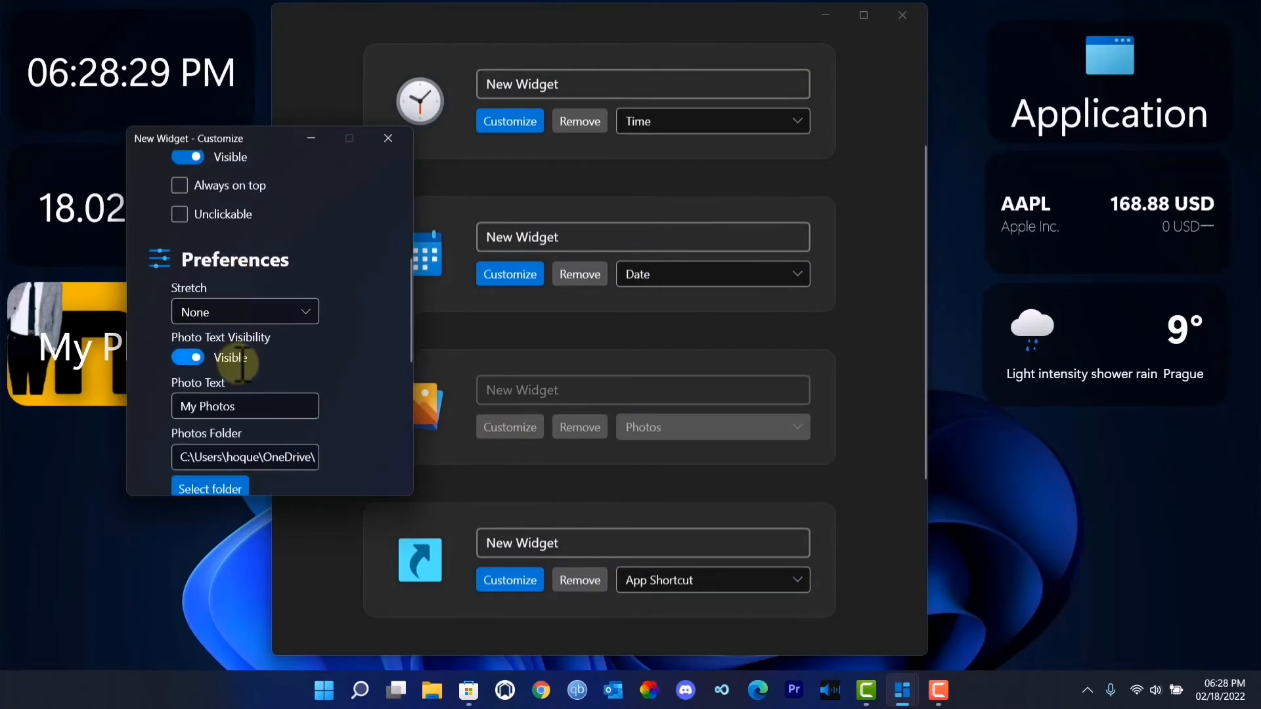
scroll(240, 363, "down", 1)
left_click(210, 412)
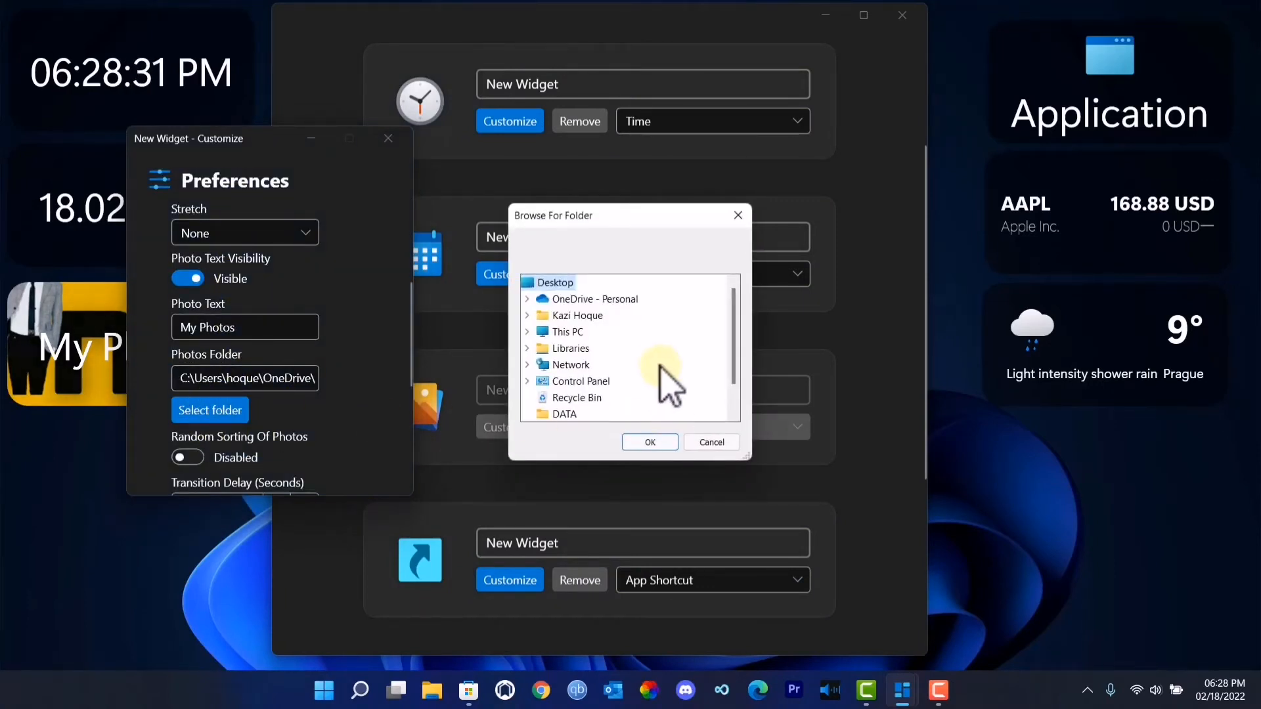
scroll(665, 369, "down", 1)
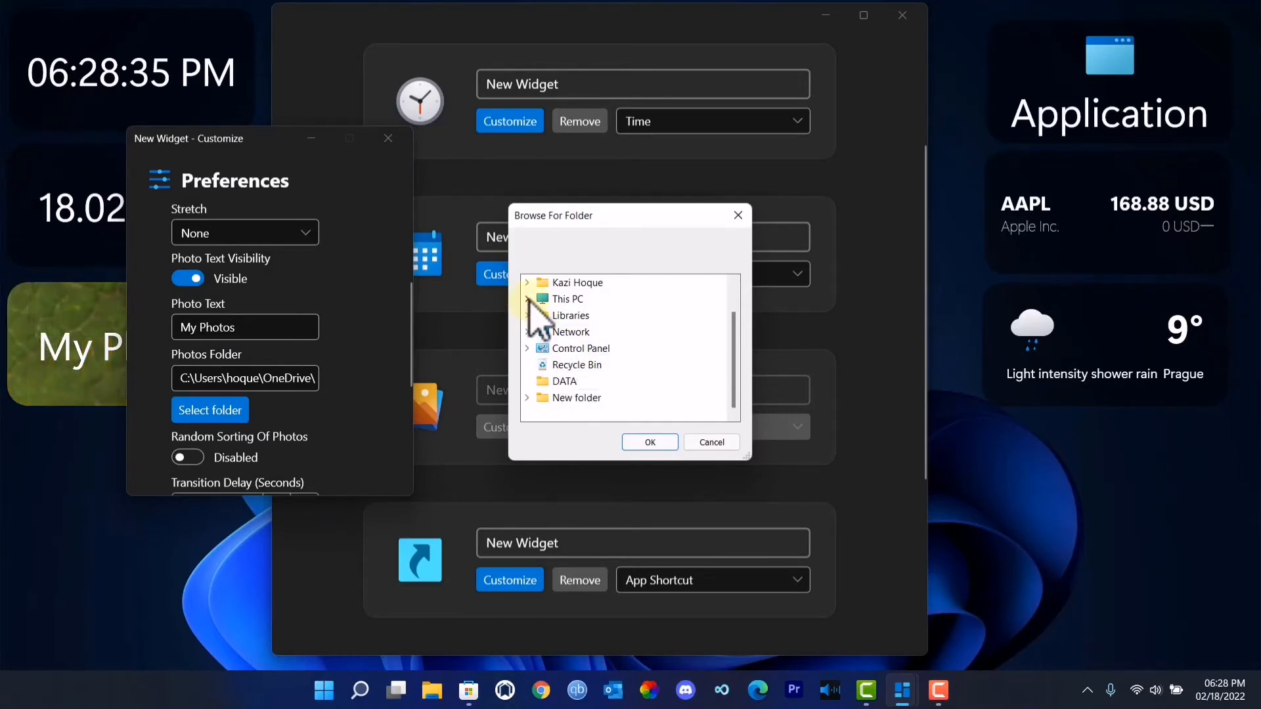
double_click(548, 299)
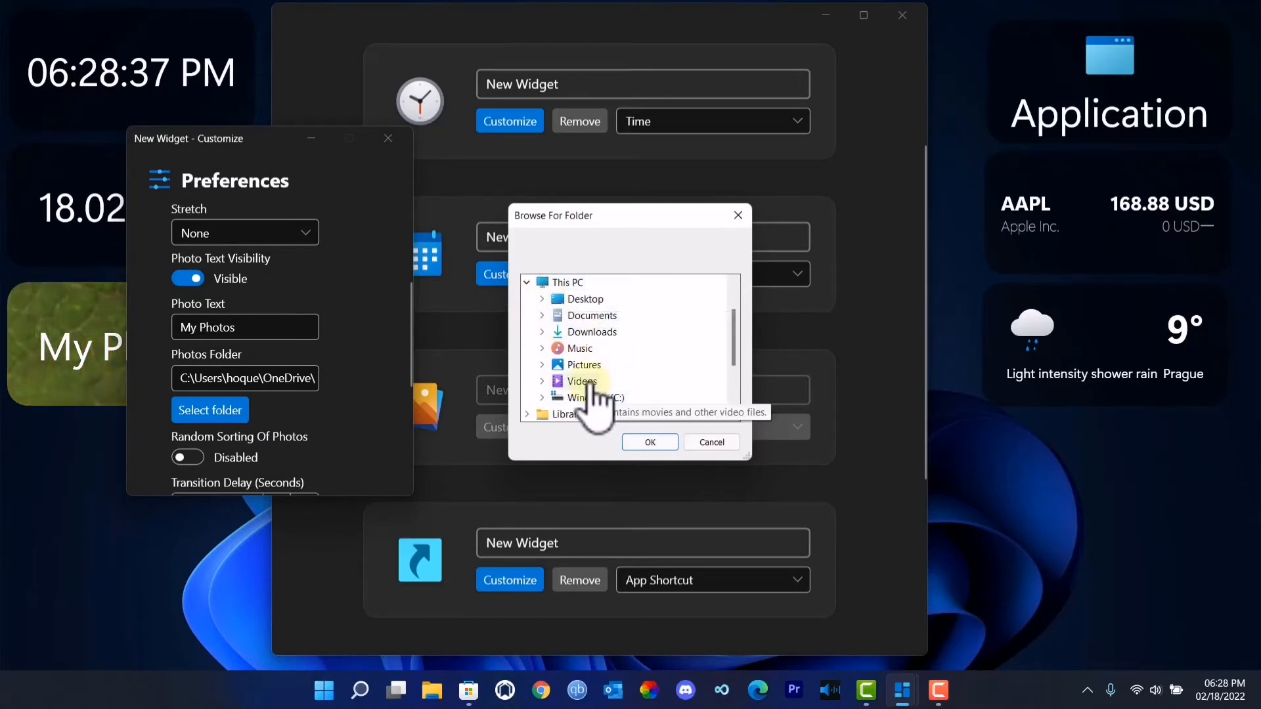
double_click(585, 365)
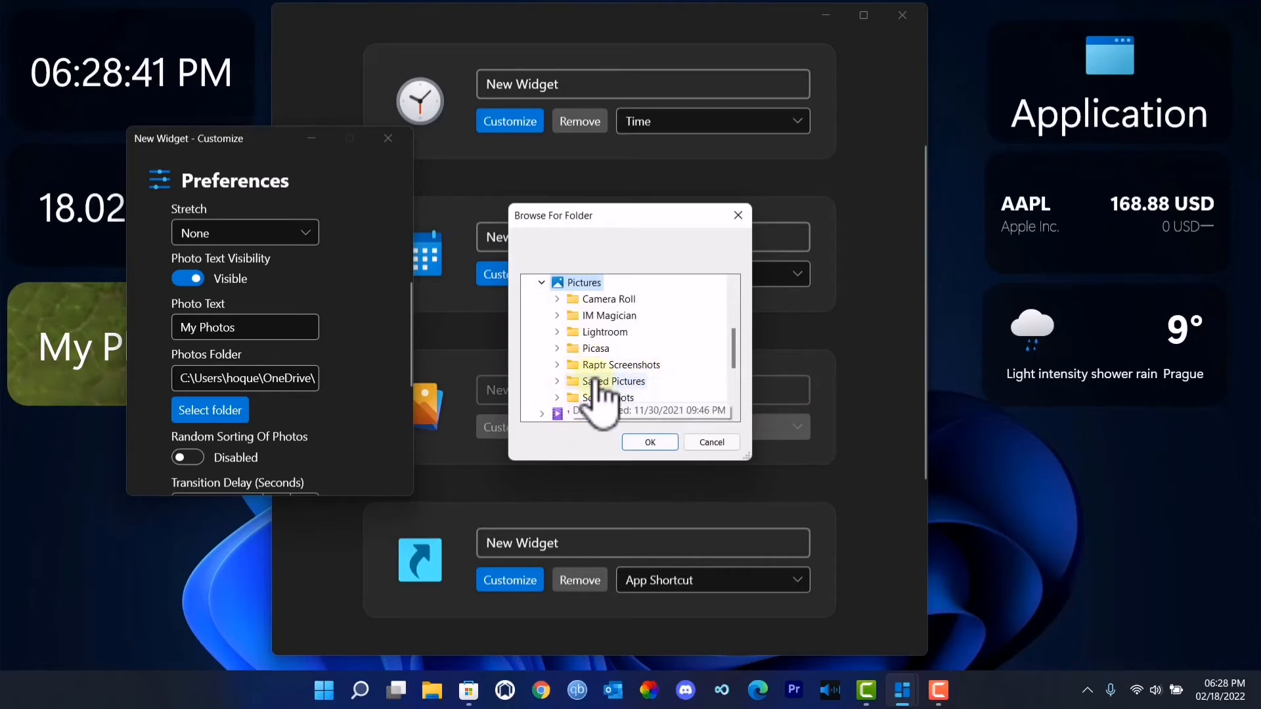
left_click(599, 383)
left_click(662, 443)
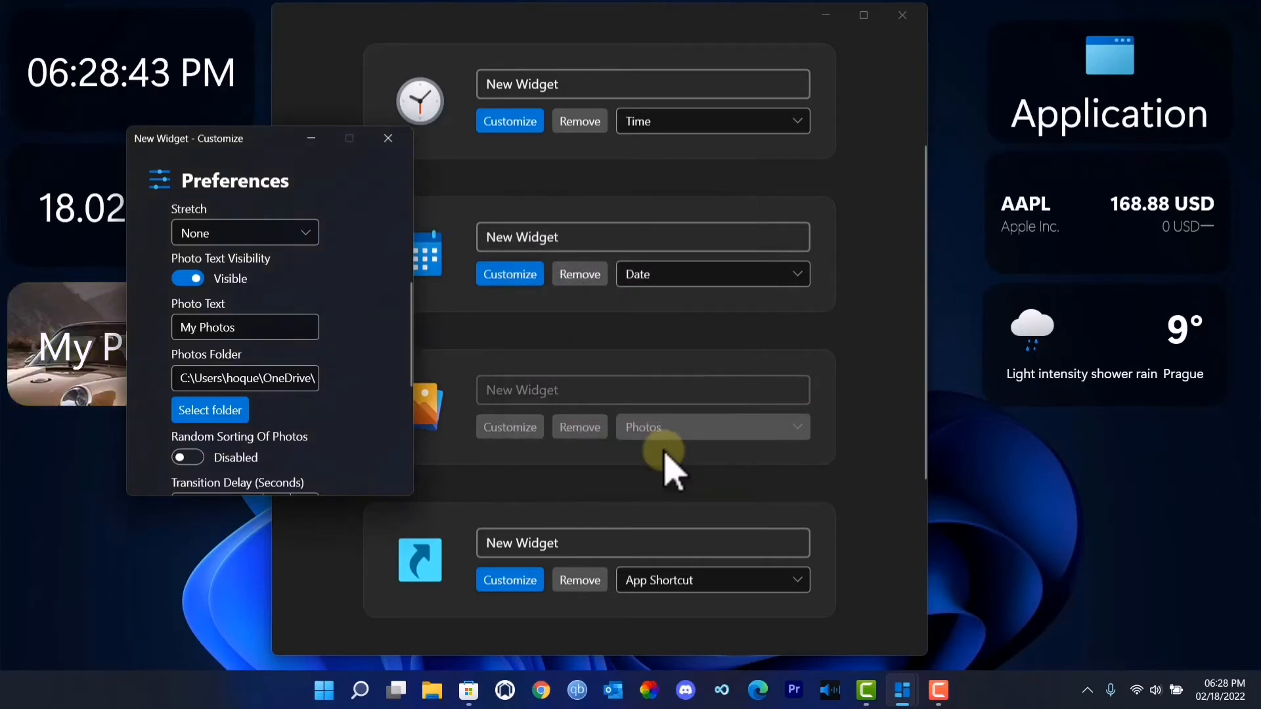
- Move the Photos widget's settings window clear of the desktop widgets and set Photo Text Visibility to Hidden
scroll(317, 424, "down", 2)
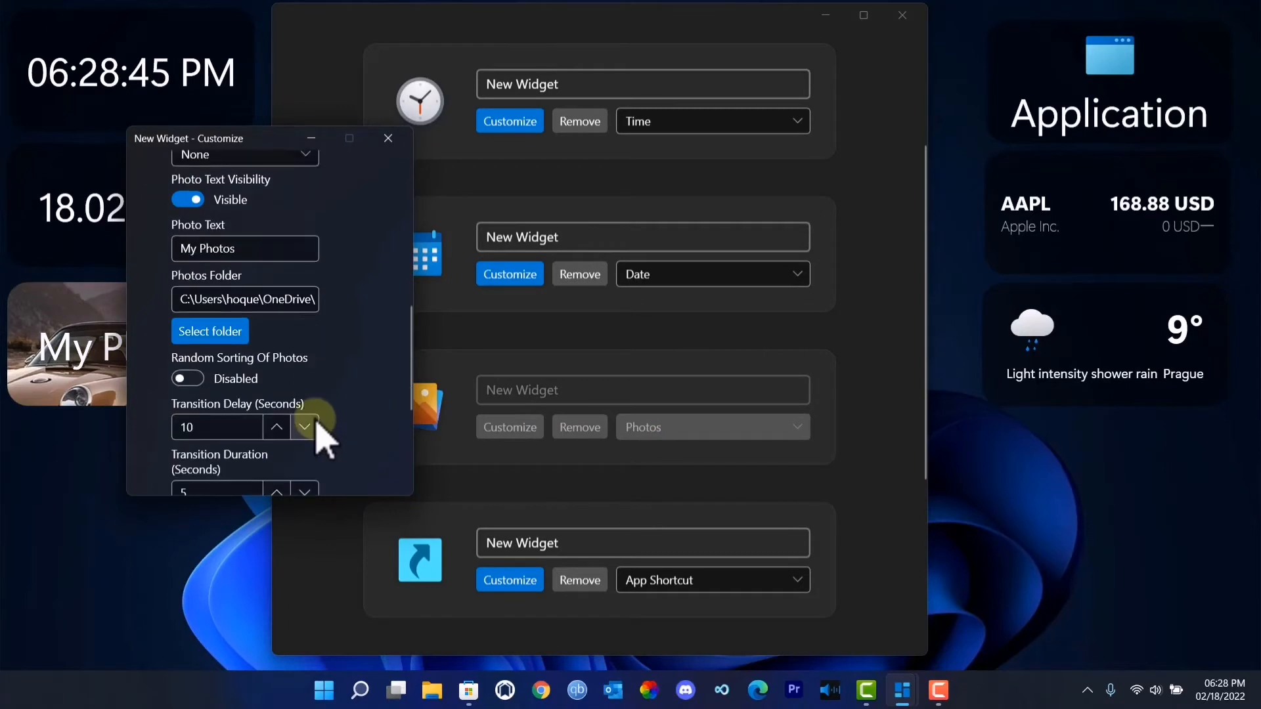
scroll(317, 424, "down", 3)
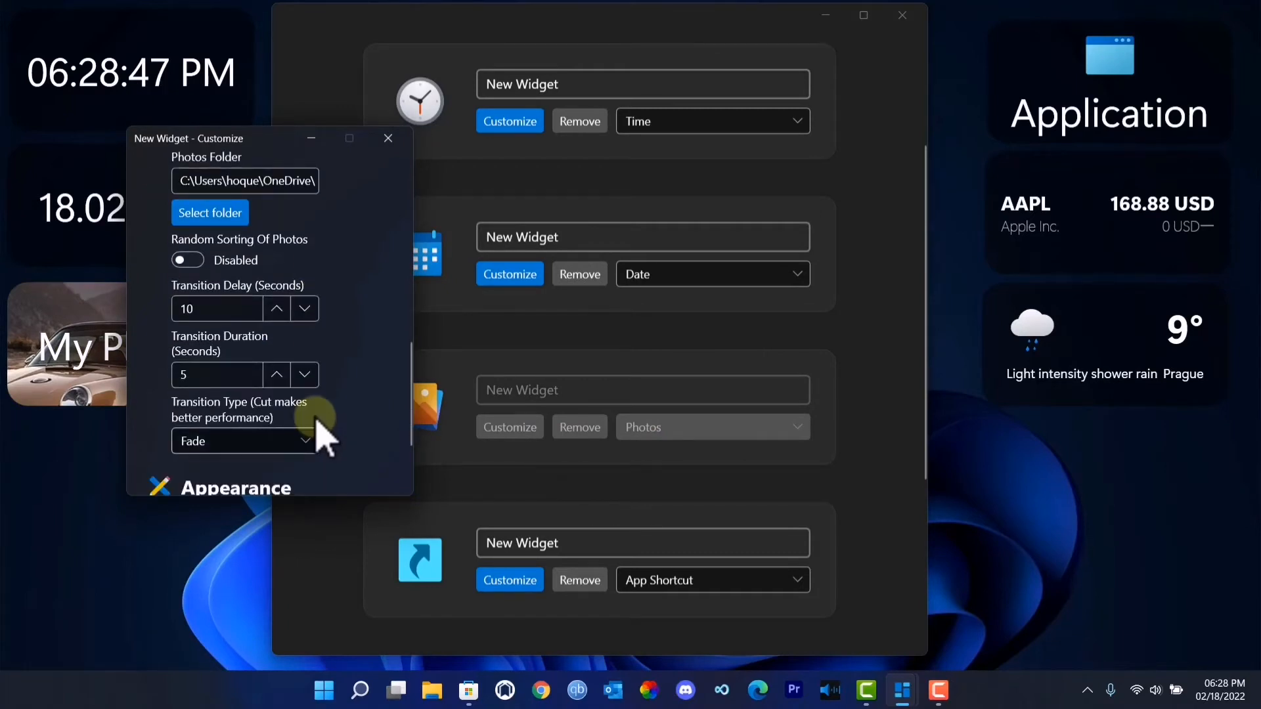
scroll(317, 424, "down", 2)
scroll(317, 424, "up", 6)
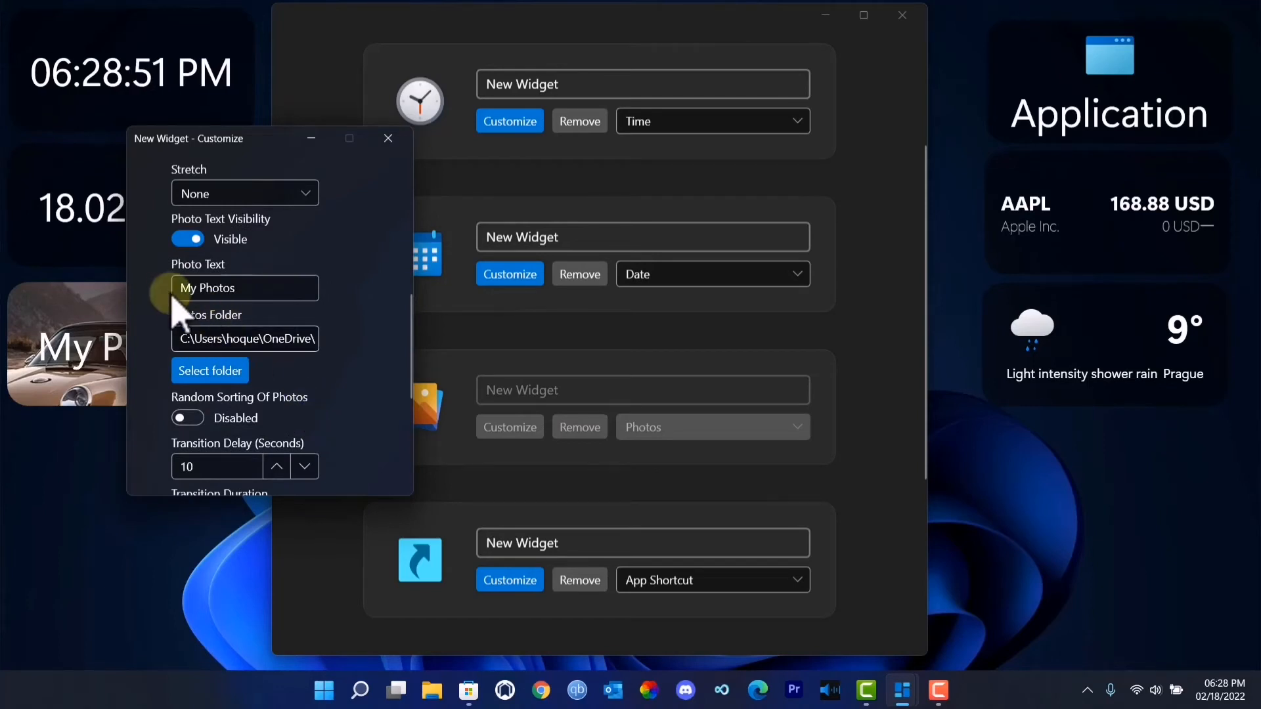
left_click(243, 287)
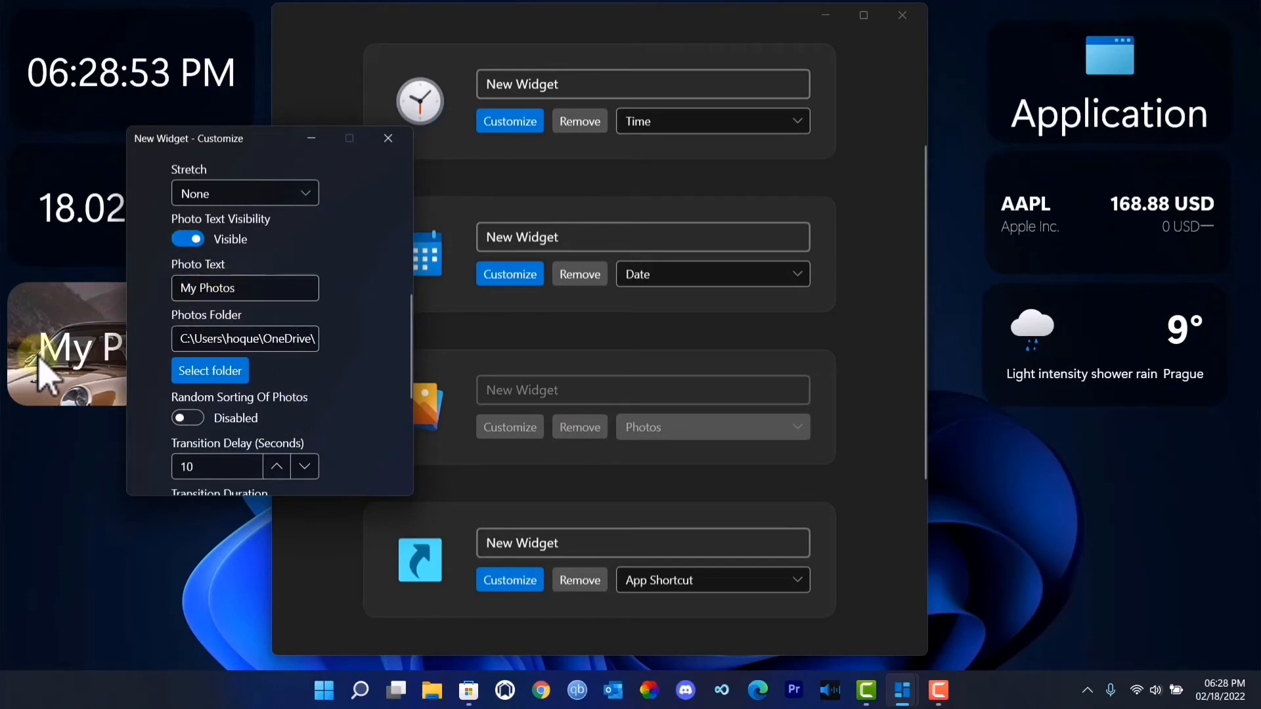
left_click_drag(248, 139, 397, 152)
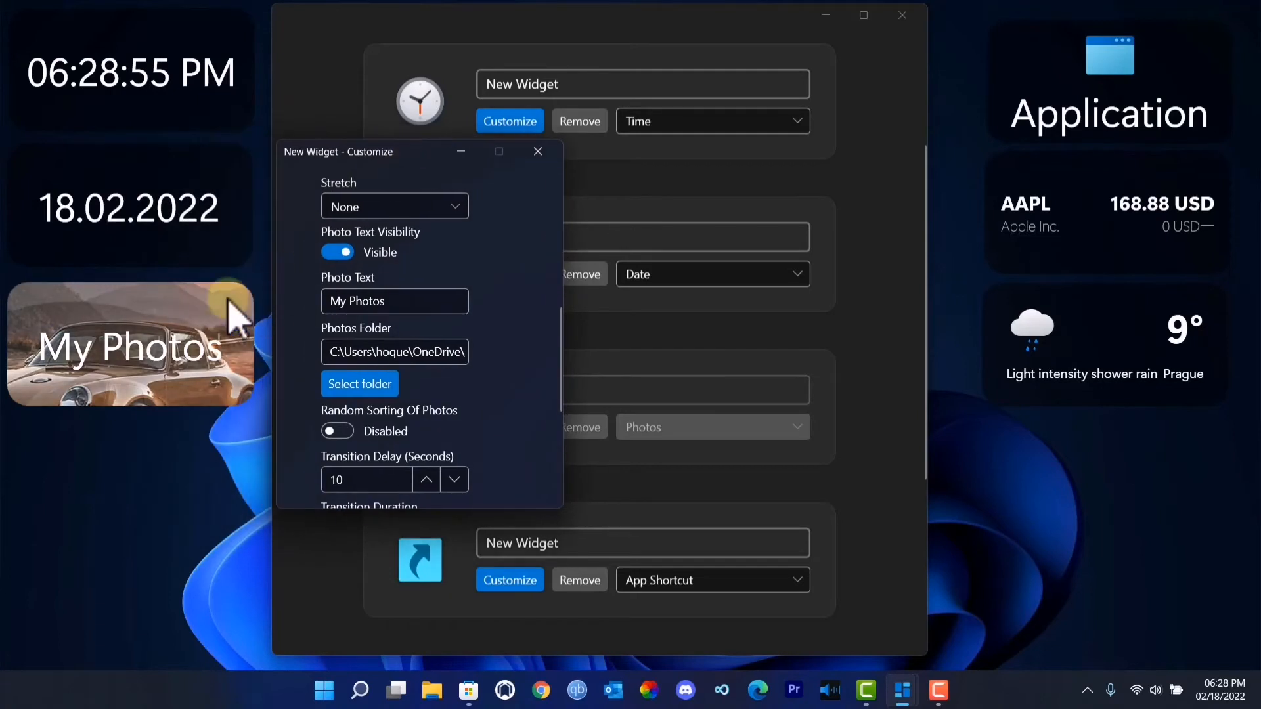
left_click(330, 254)
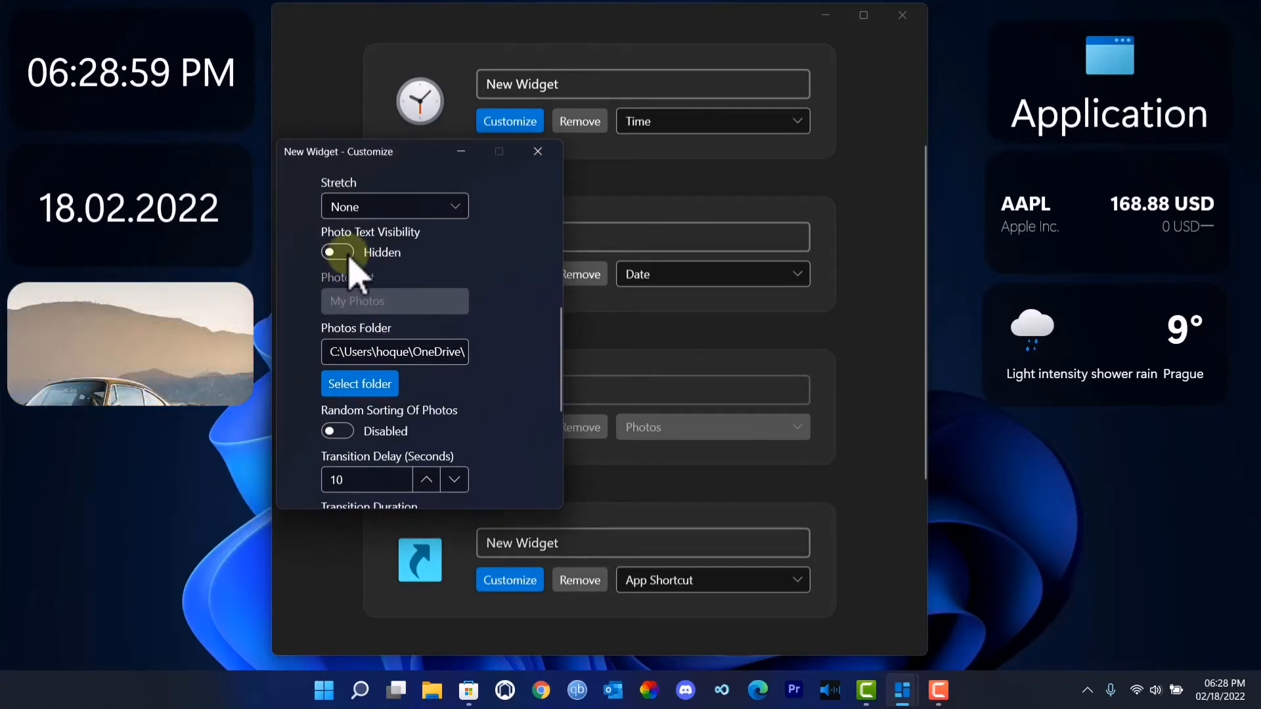
- Expand the Photo Text appearance options and set the Photos widget's Transition Type to Cut
scroll(408, 394, "down", 3)
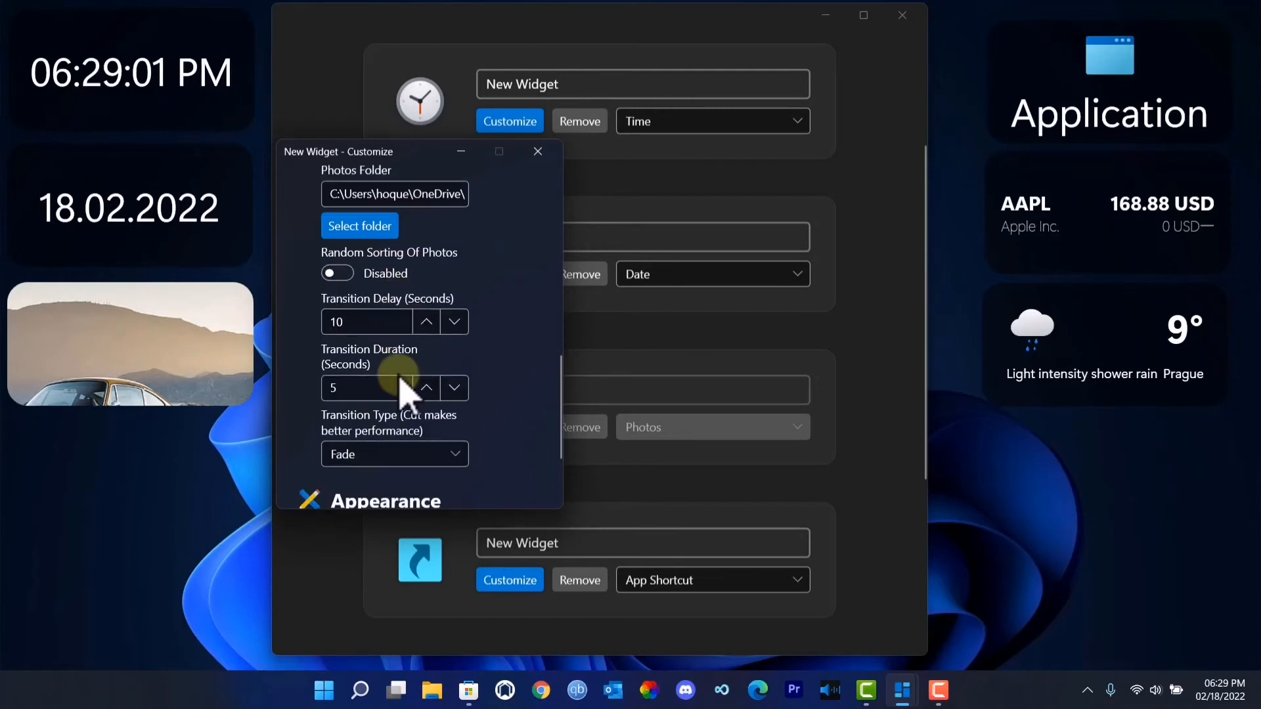
scroll(402, 391, "down", 2)
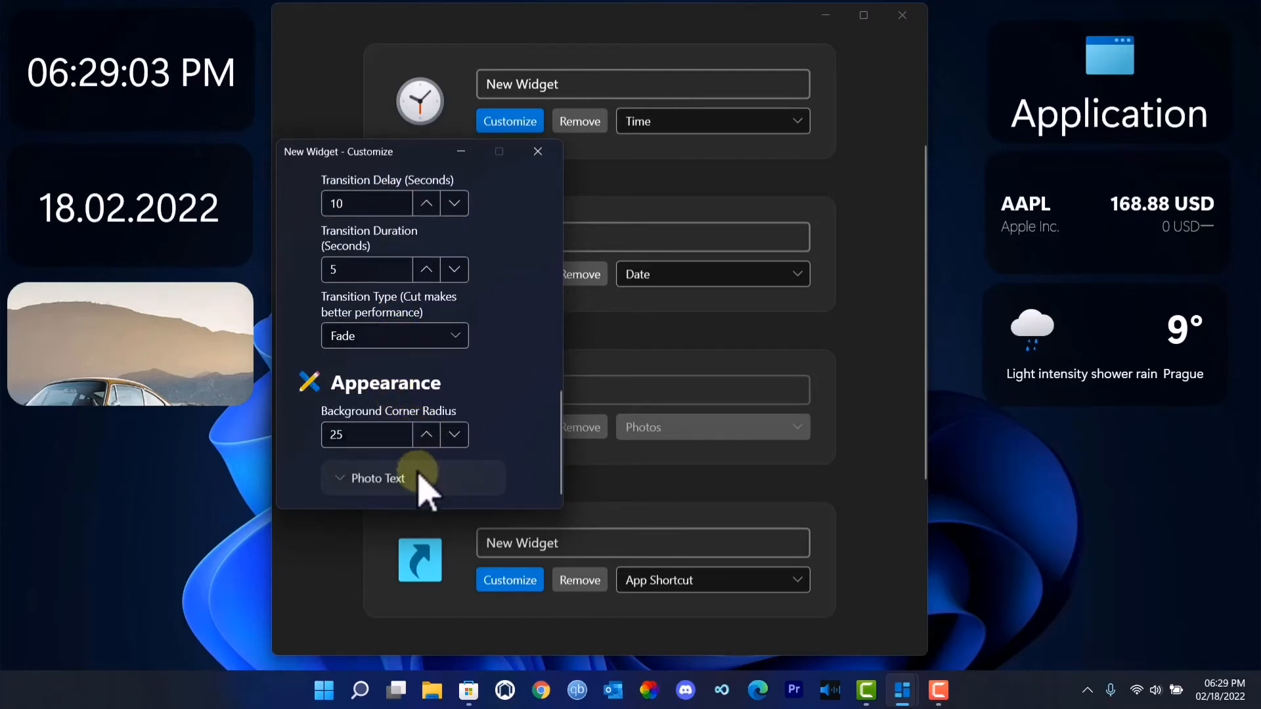
left_click(420, 474)
scroll(416, 499, "down", 3)
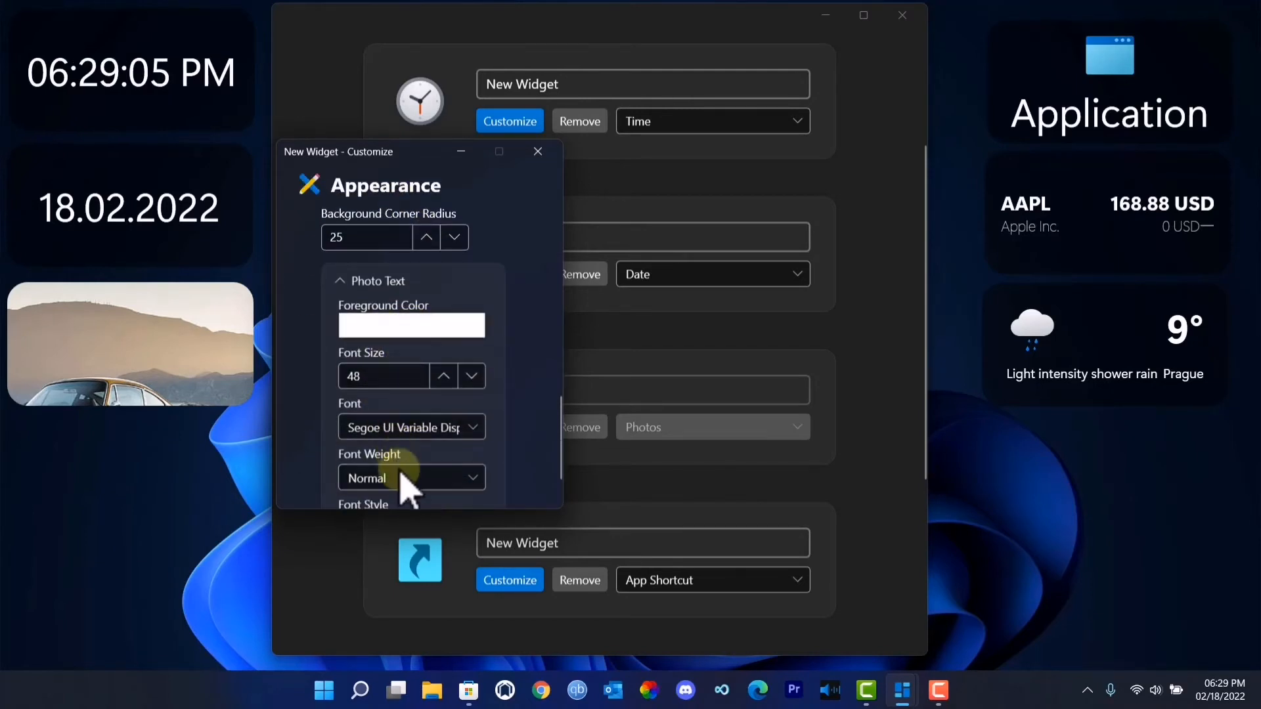
scroll(407, 483, "up", 3)
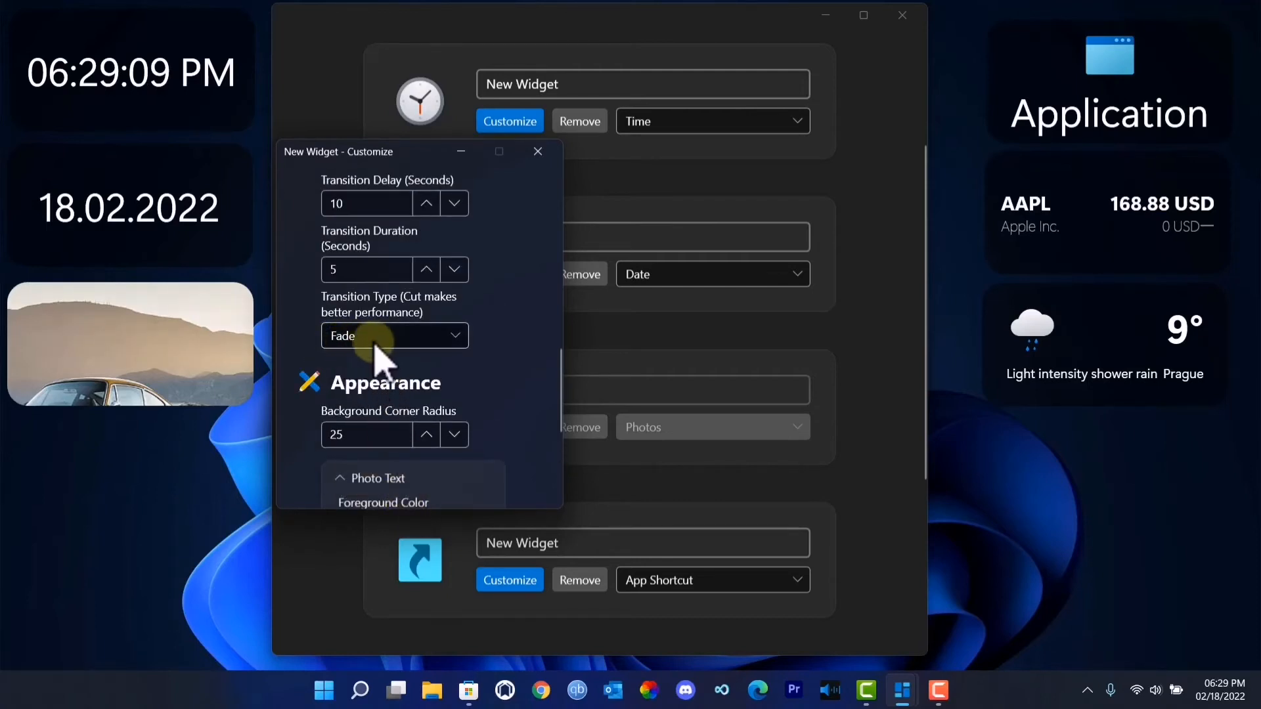
left_click(413, 338)
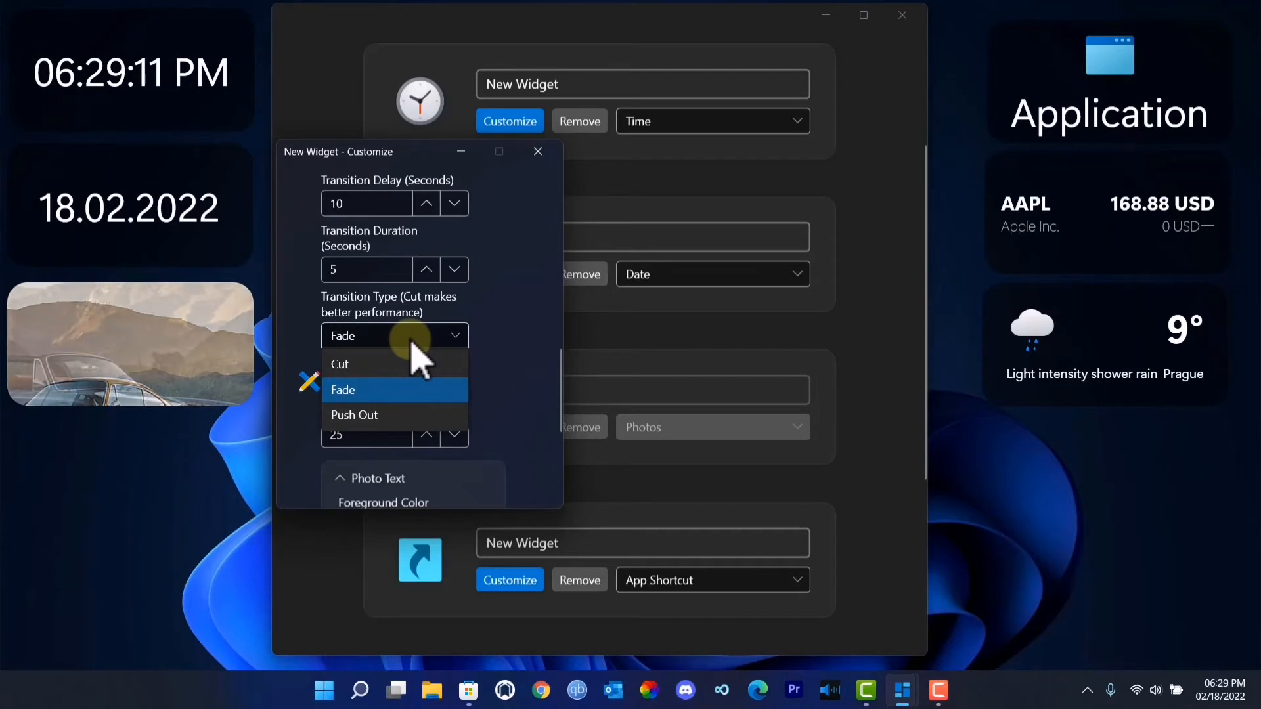
left_click(413, 342)
key("Up")
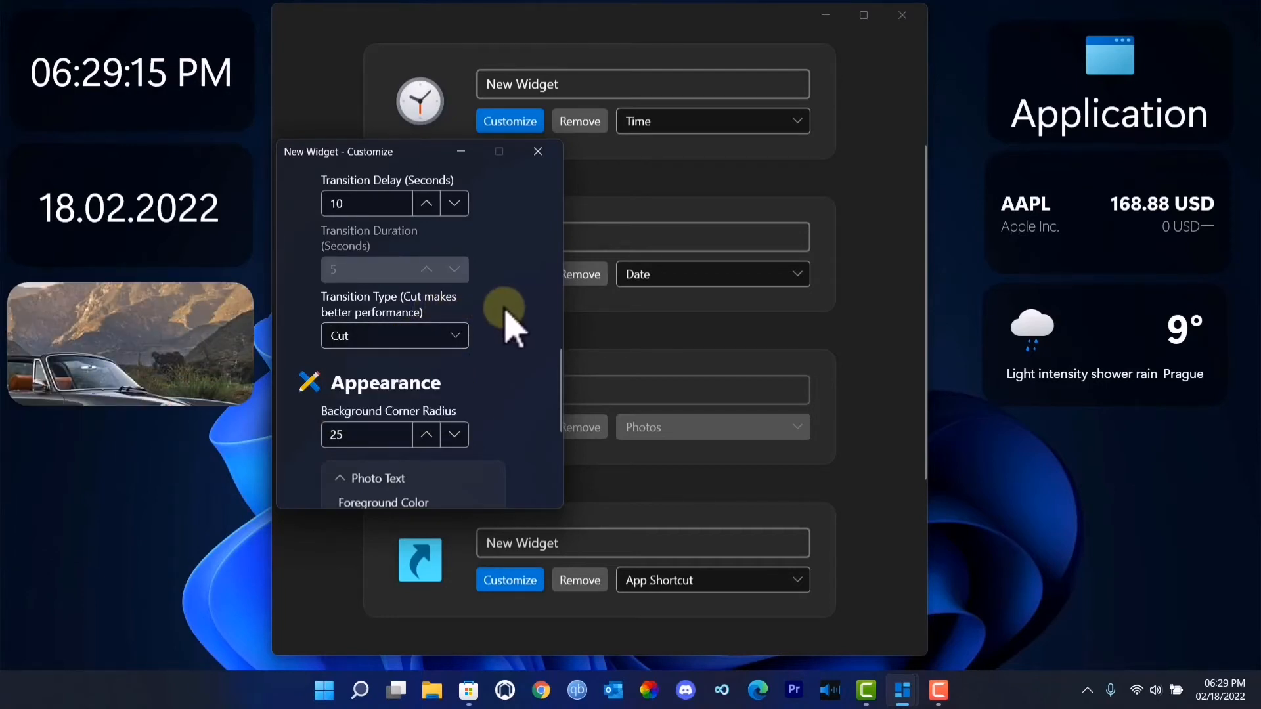
- Review the Photos widget's folder, sorting, transition, size, movement and visibility options
scroll(510, 321, "up", 3)
scroll(473, 326, "up", 1)
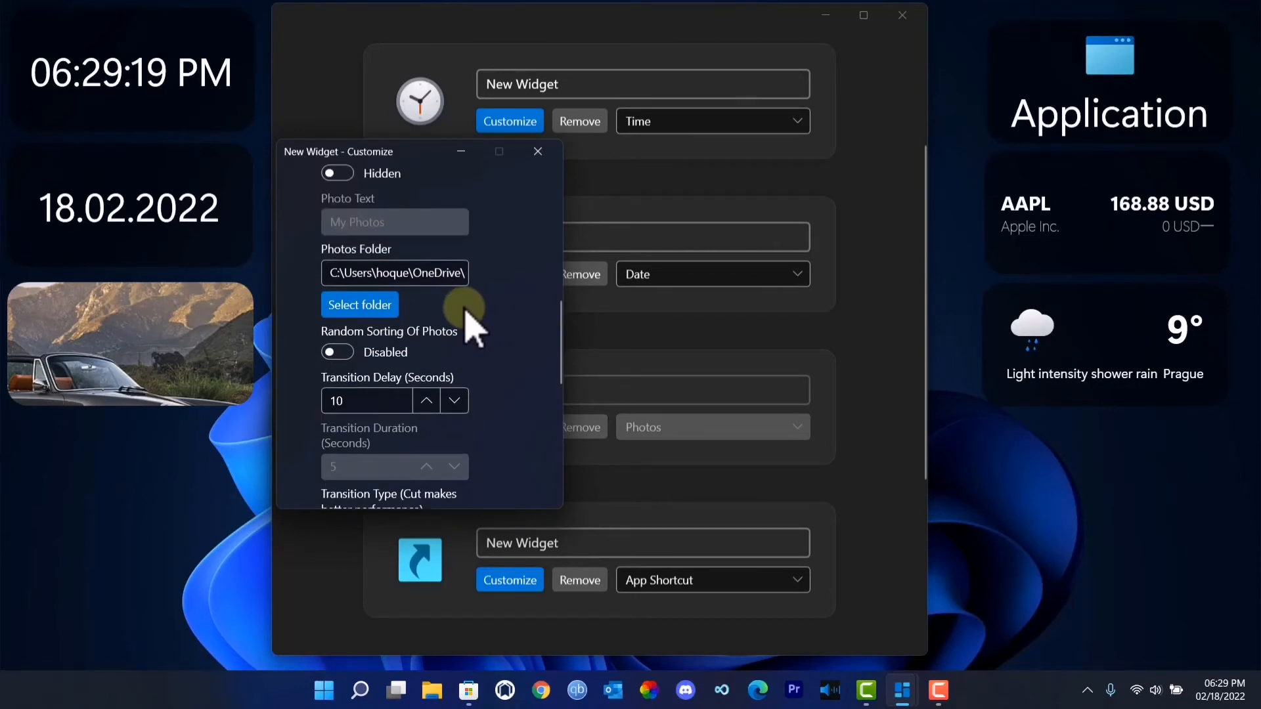
scroll(465, 318, "up", 1)
scroll(420, 342, "down", 2)
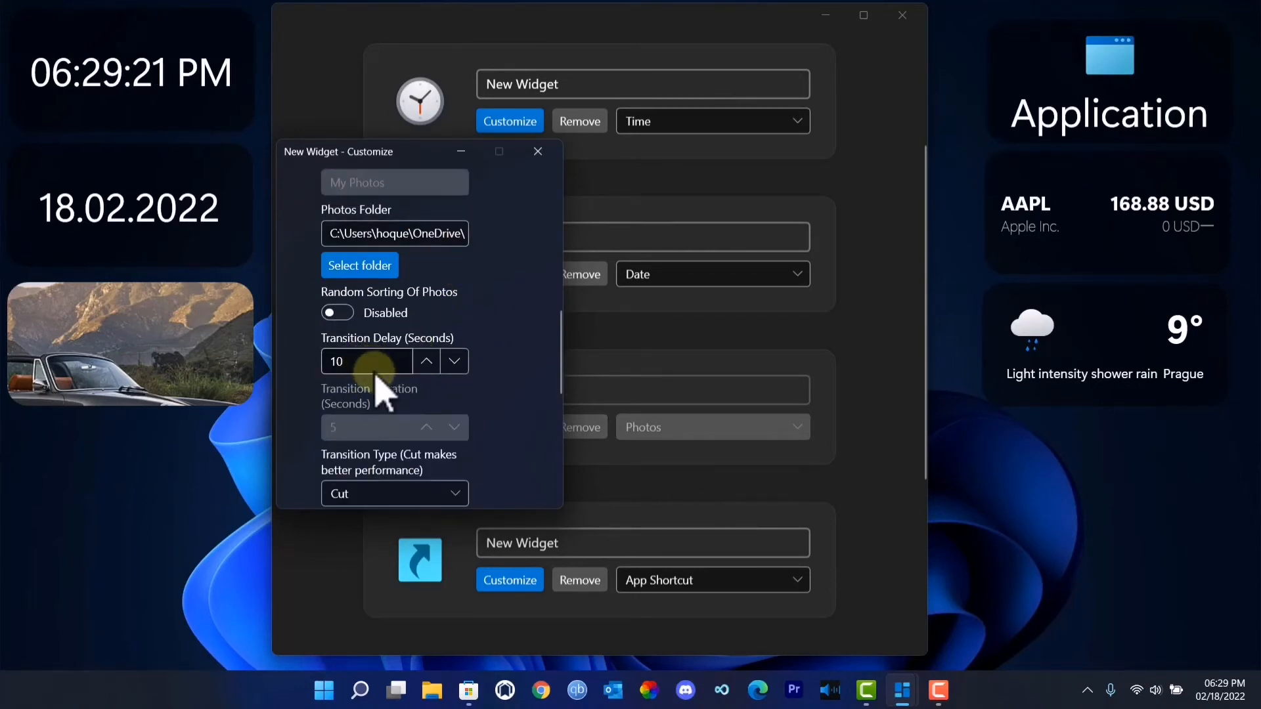
scroll(417, 378, "up", 2)
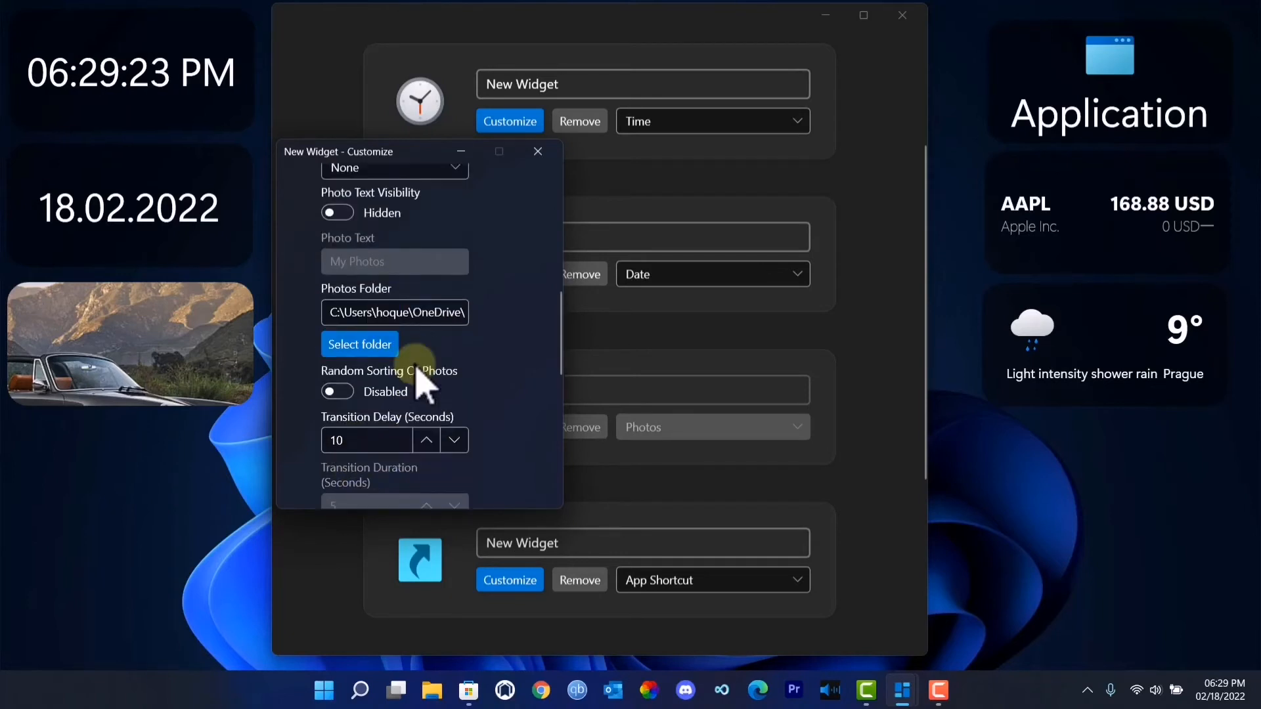
scroll(420, 381, "up", 2)
scroll(417, 369, "up", 5)
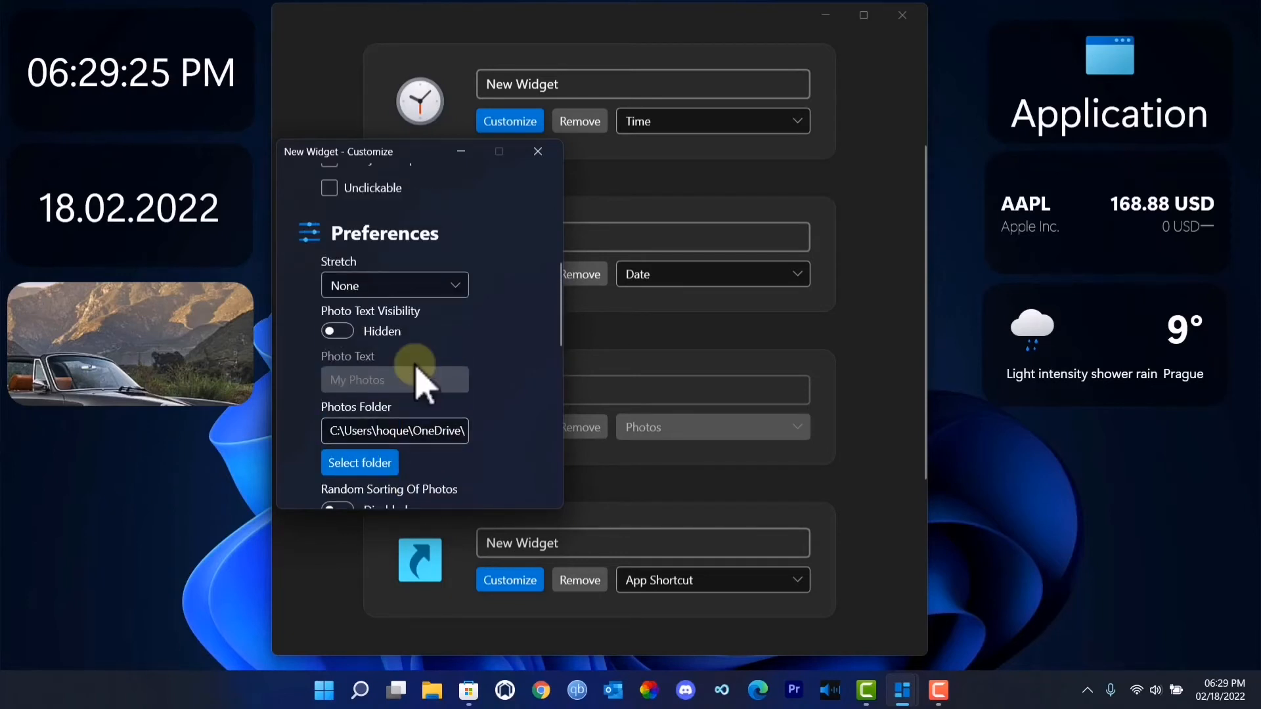
scroll(420, 379, "up", 4)
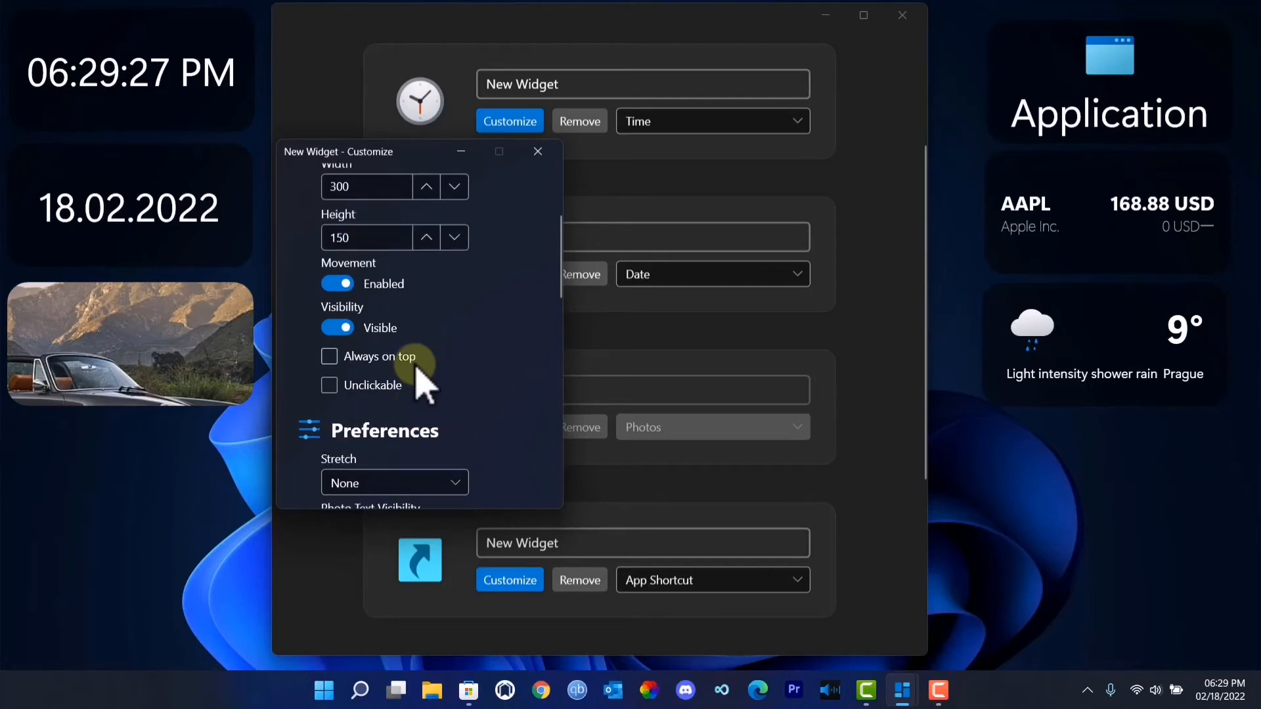
scroll(423, 384, "down", 3)
scroll(417, 366, "up", 2)
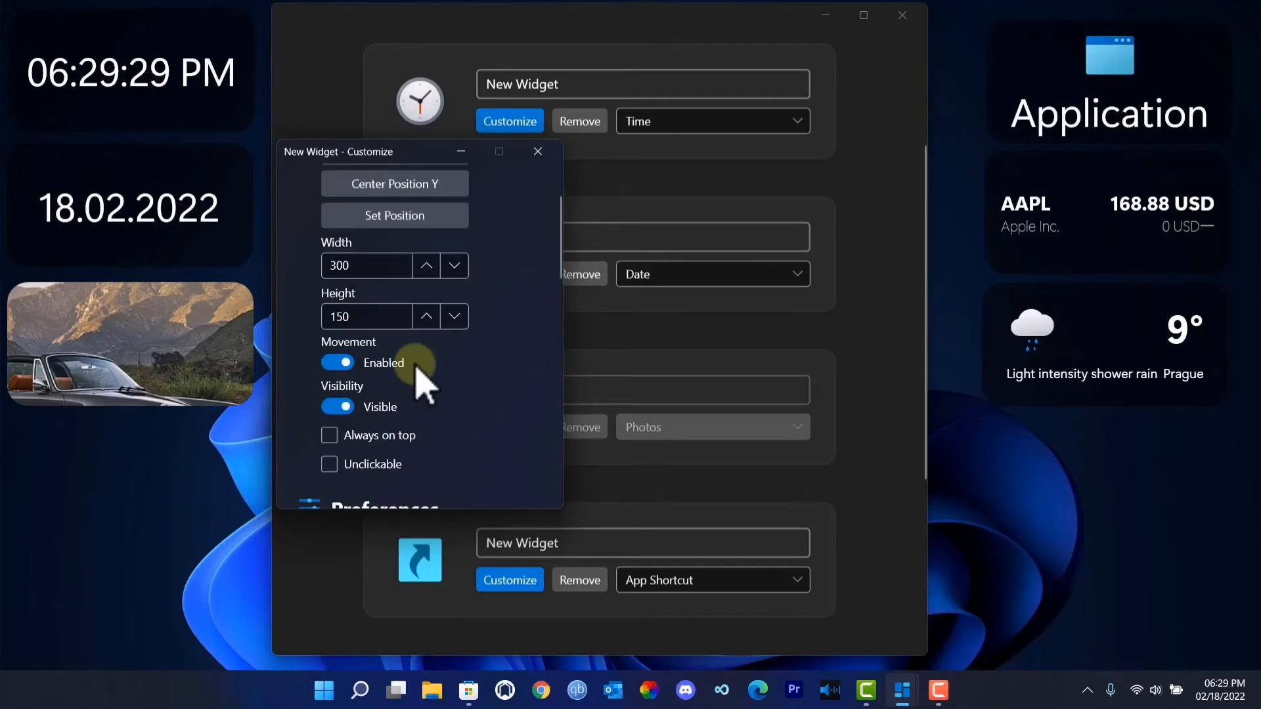
- Set the Photos widget's Stretch option to Fill and close its customization window
scroll(417, 380, "down", 5)
scroll(453, 394, "down", 1)
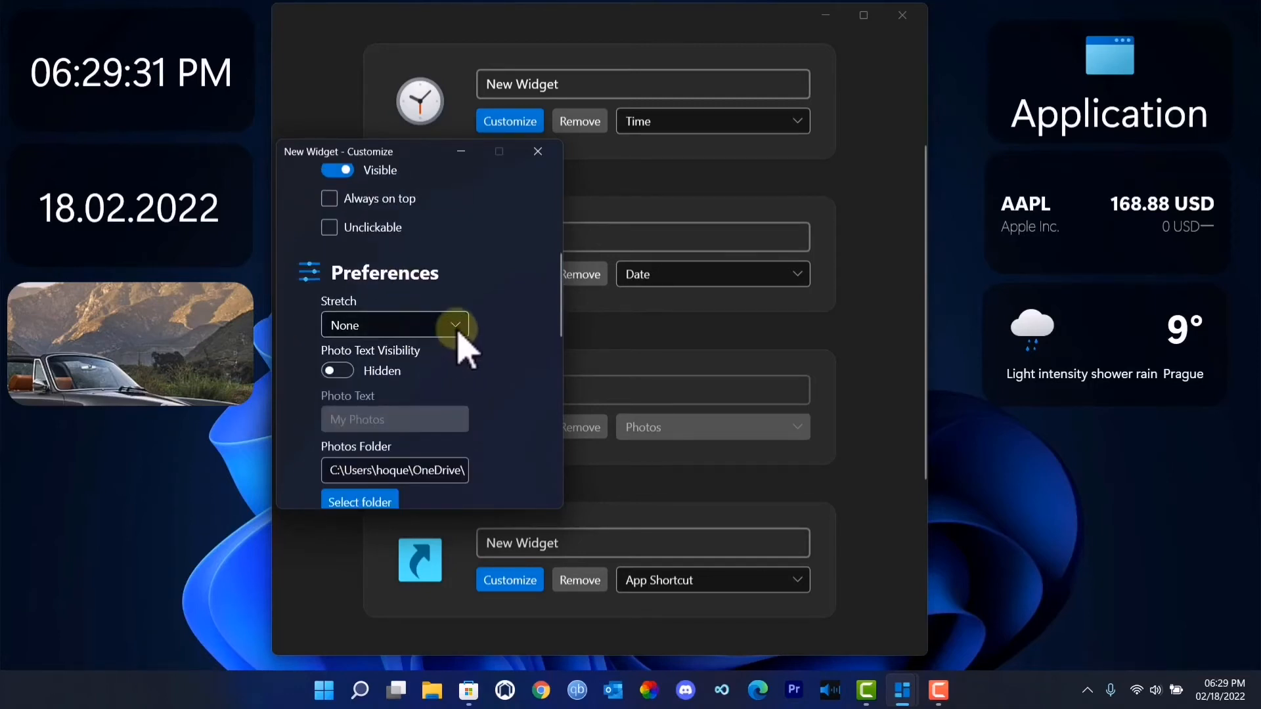
left_click(456, 326)
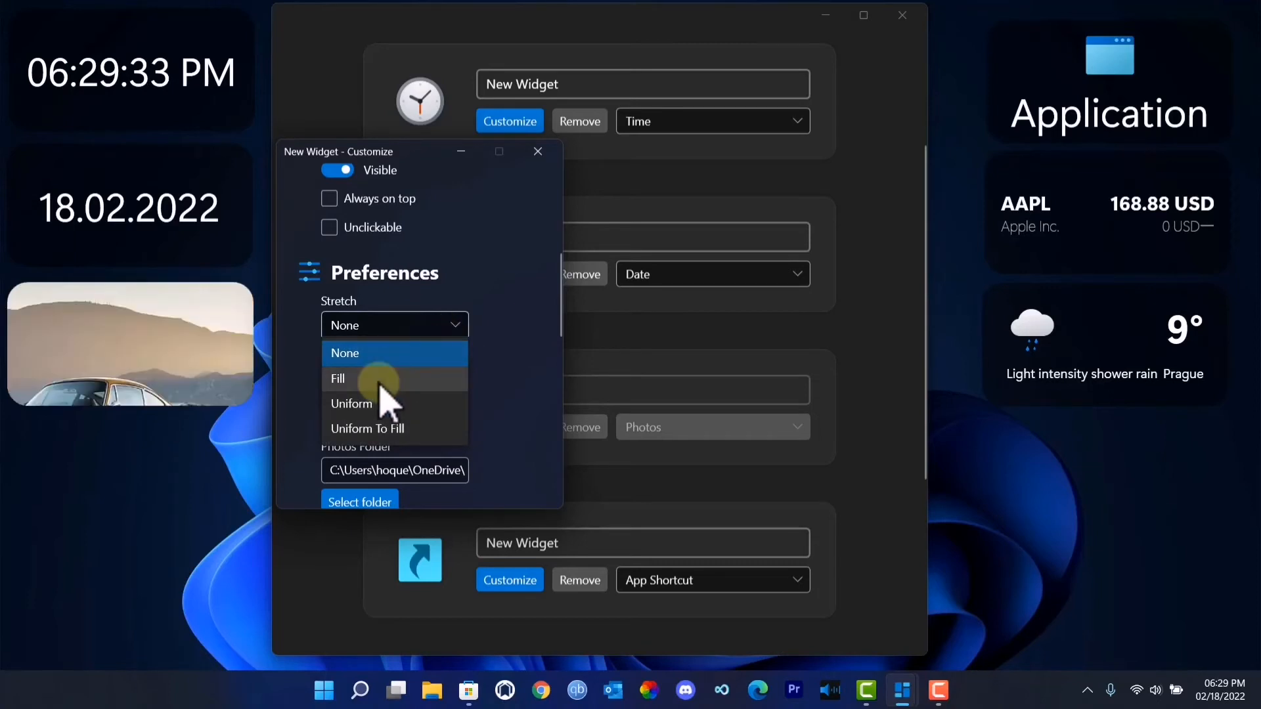
left_click(379, 384)
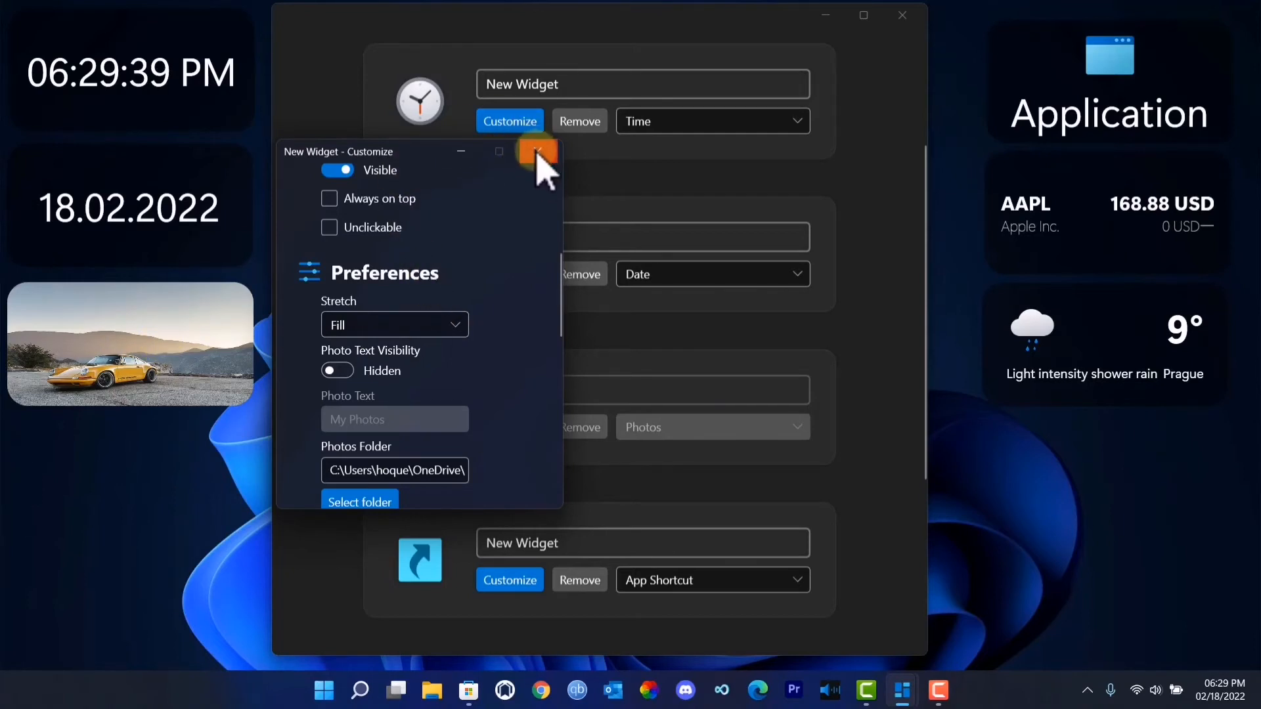
left_click(538, 153)
- Open the App Shortcut widget's customization settings and select the Canva shortcut on the Desktop as its application
scroll(499, 492, "down", 2)
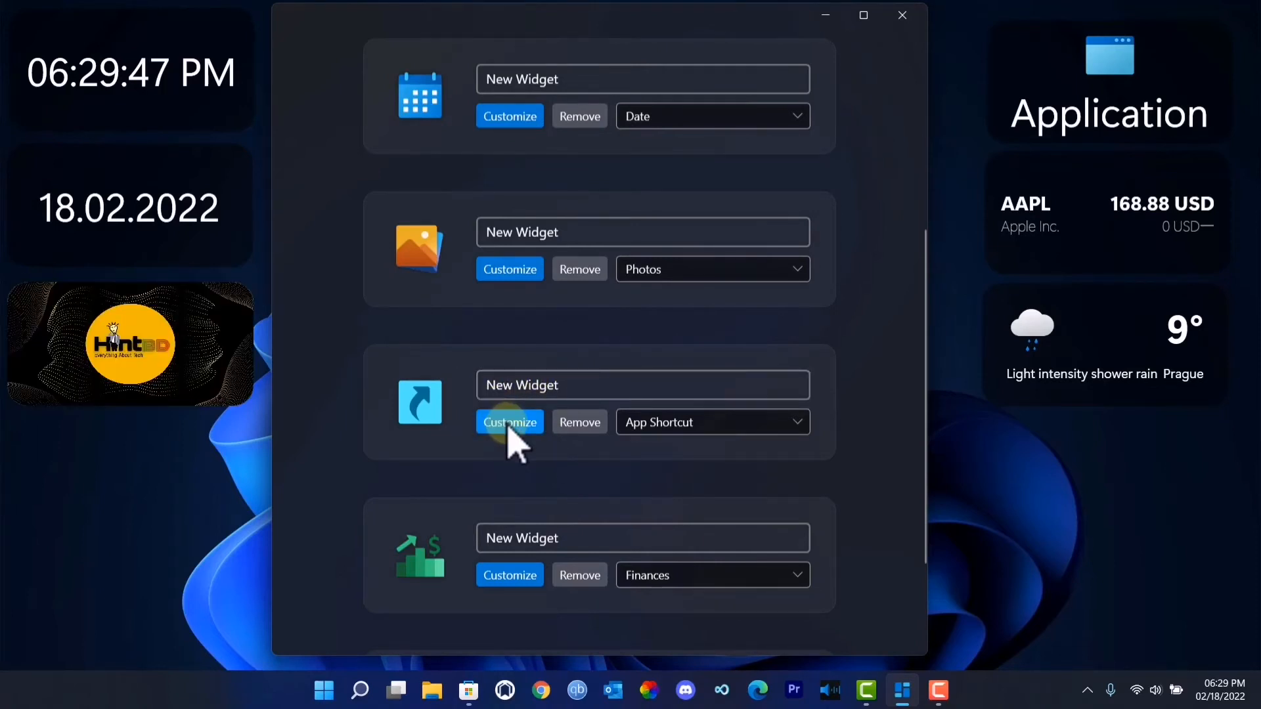
left_click(508, 429)
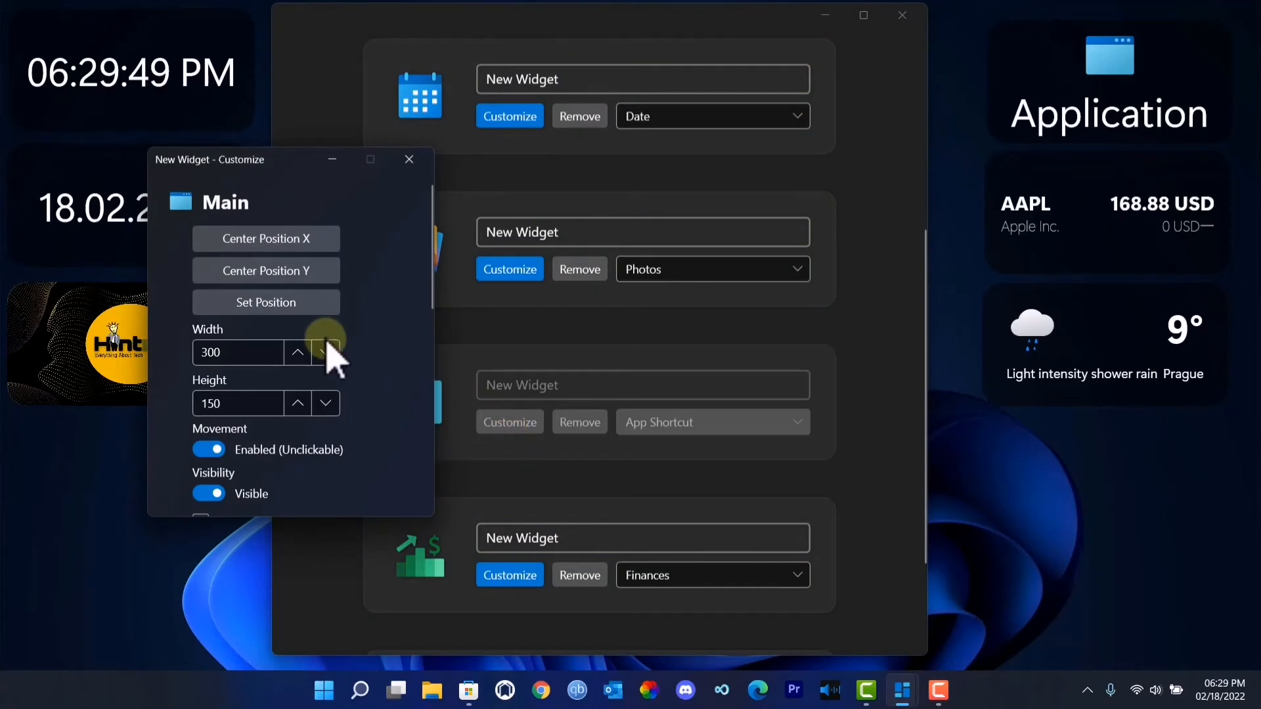
scroll(328, 348, "down", 5)
scroll(318, 355, "down", 3)
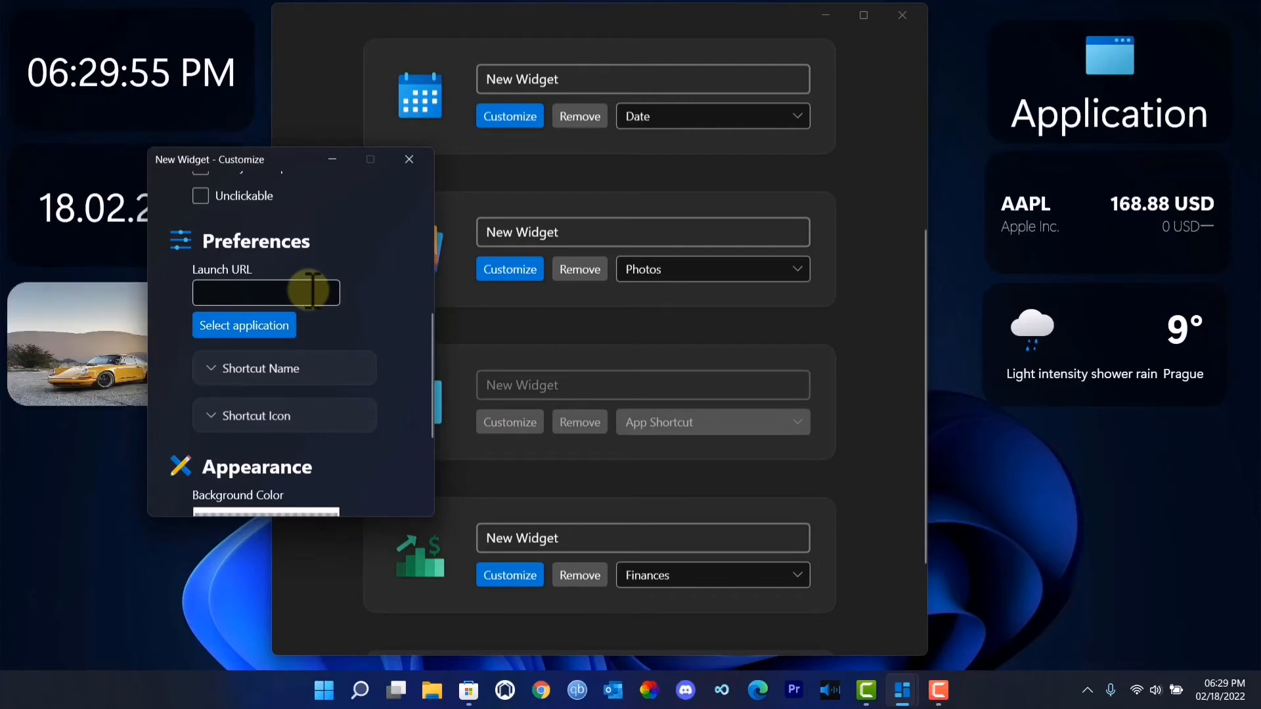
left_click(234, 336)
scroll(245, 358, "up", 3)
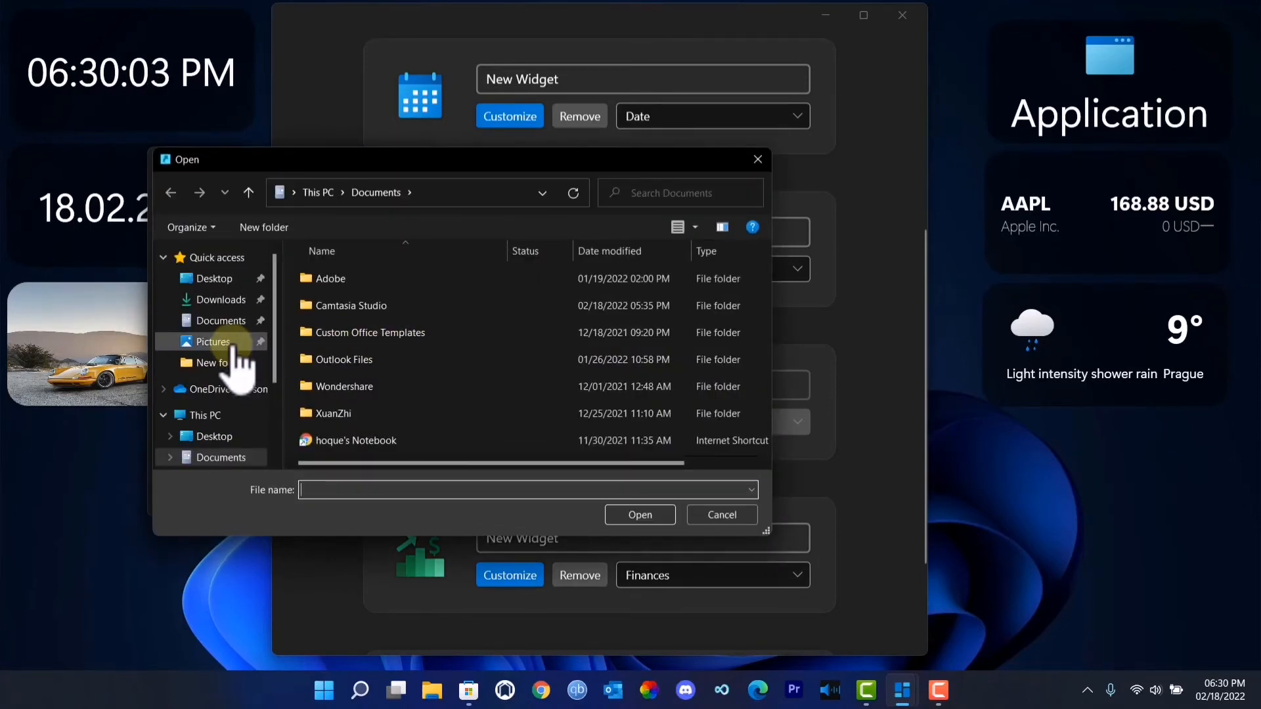
left_click(217, 279)
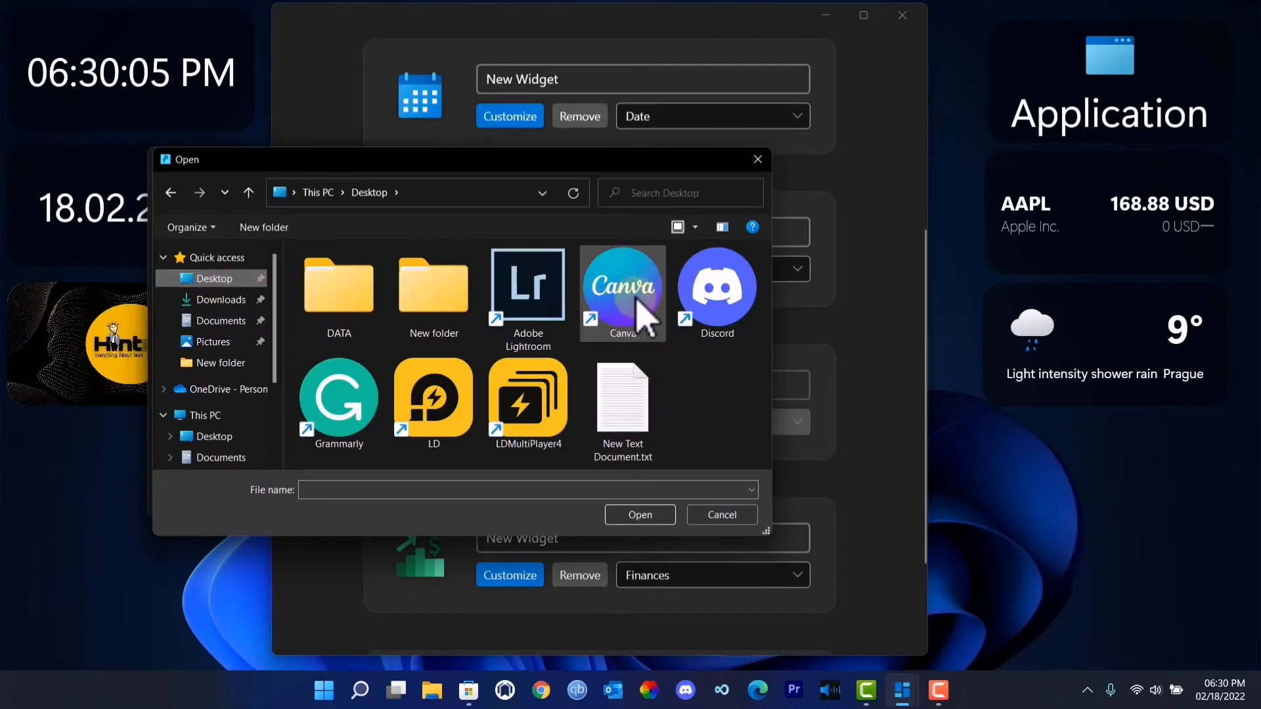
left_click(635, 304)
double_click(641, 322)
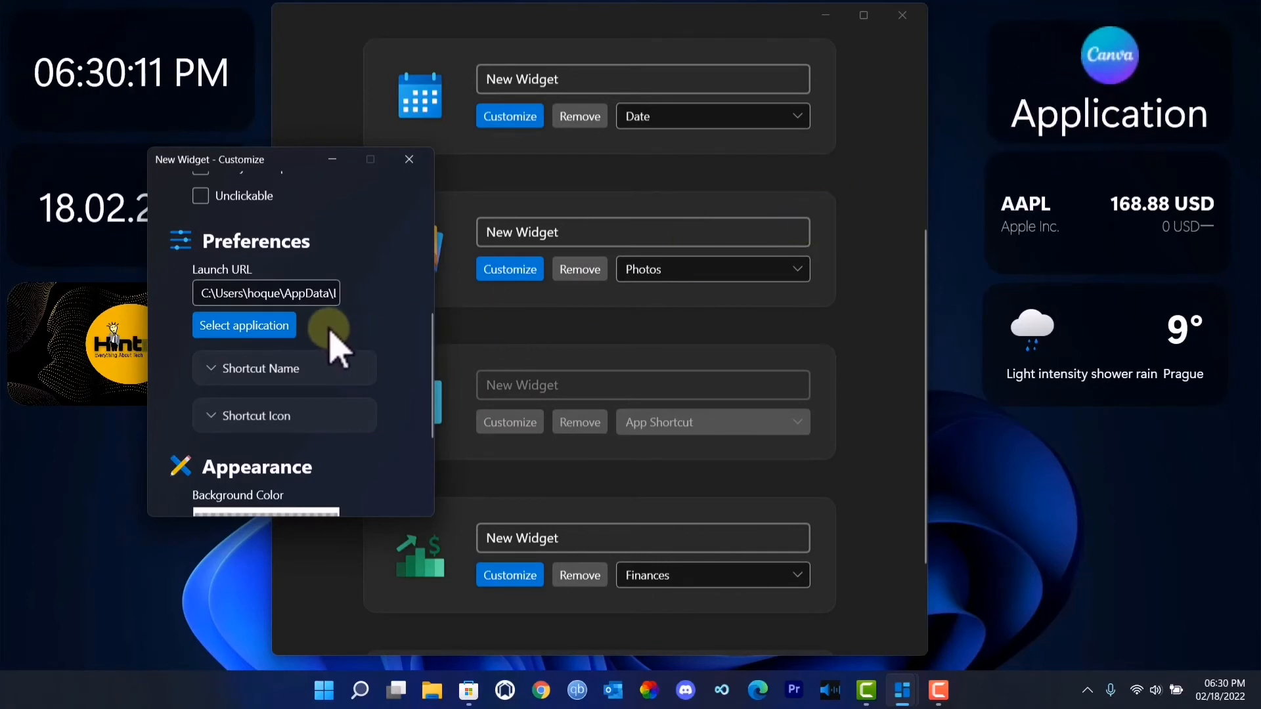
- Expand the App Shortcut widget's Shortcut Name settings and set Shortcut Name Visibility to Hidden
scroll(332, 341, "down", 4)
scroll(335, 345, "up", 4)
scroll(338, 344, "up", 3)
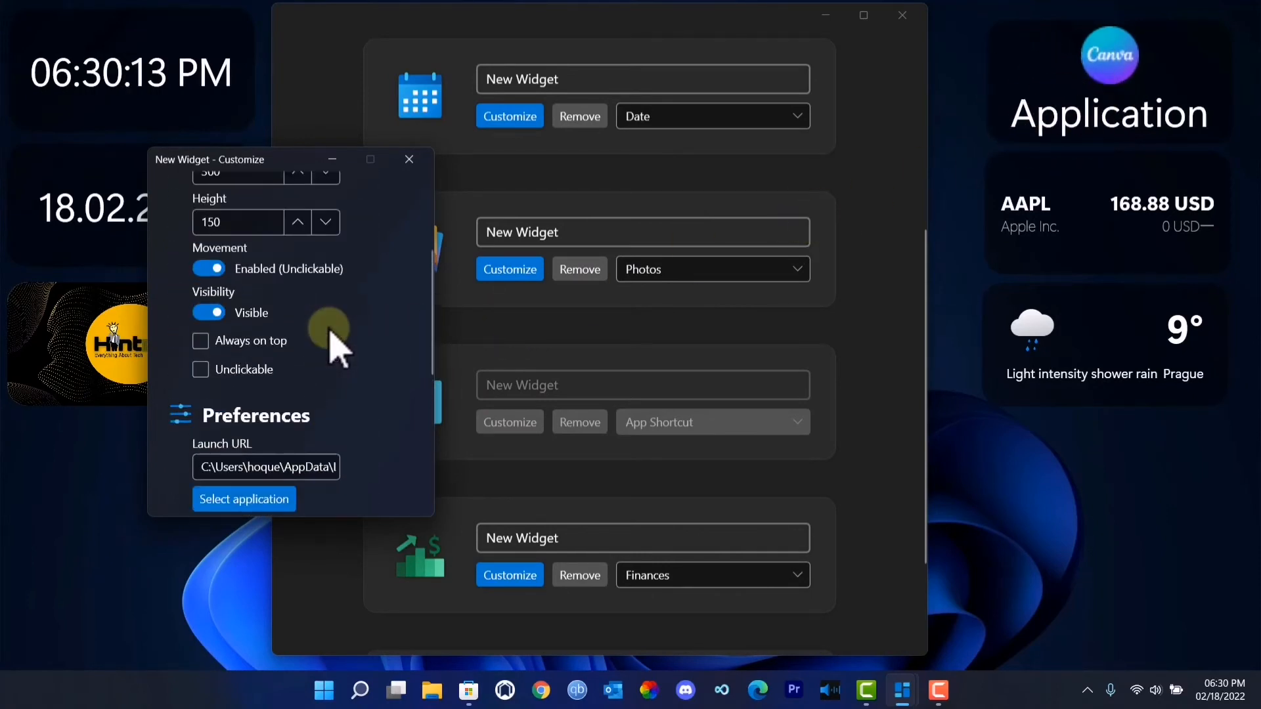
scroll(263, 332, "up", 1)
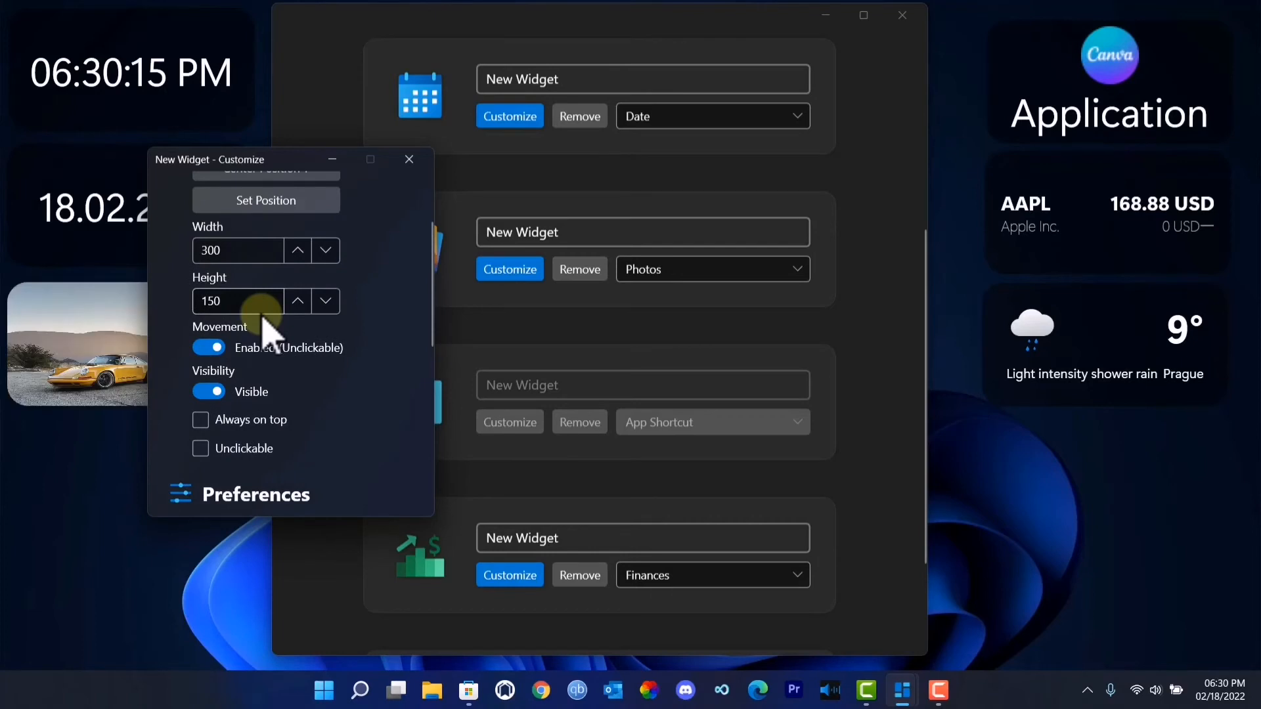
scroll(266, 333, "down", 2)
scroll(266, 329, "down", 2)
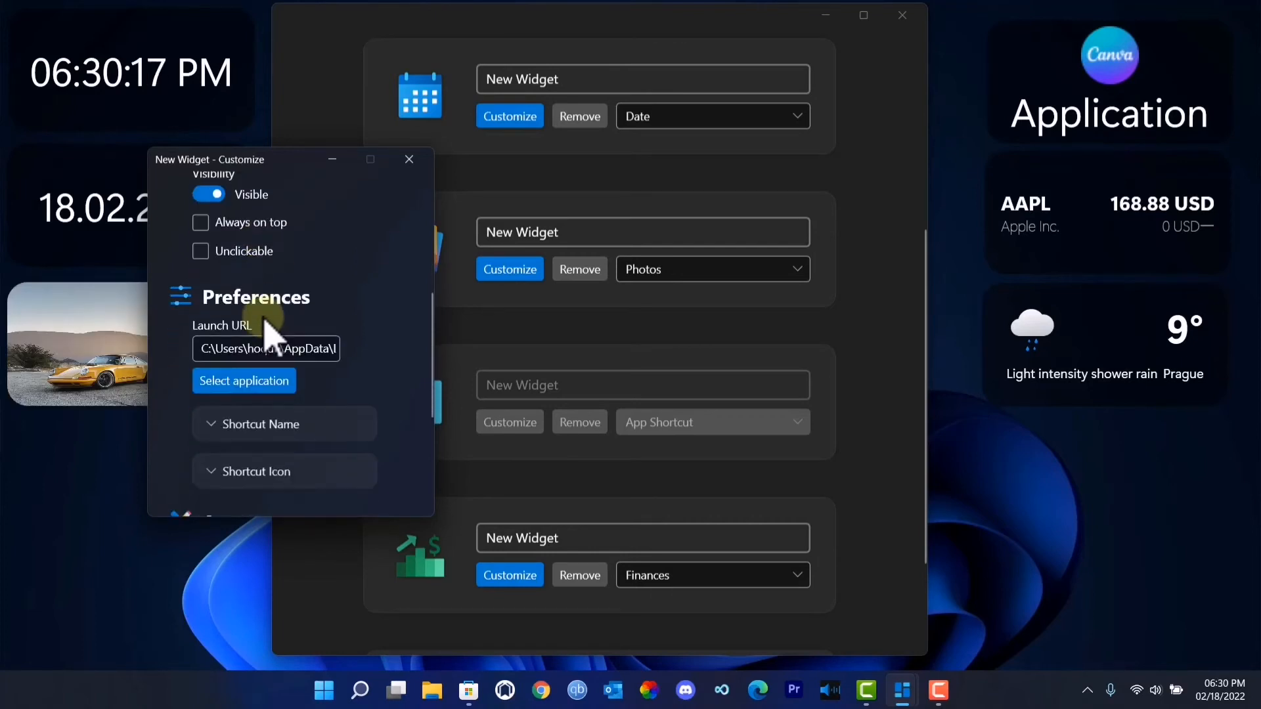
left_click(216, 387)
left_click(250, 474)
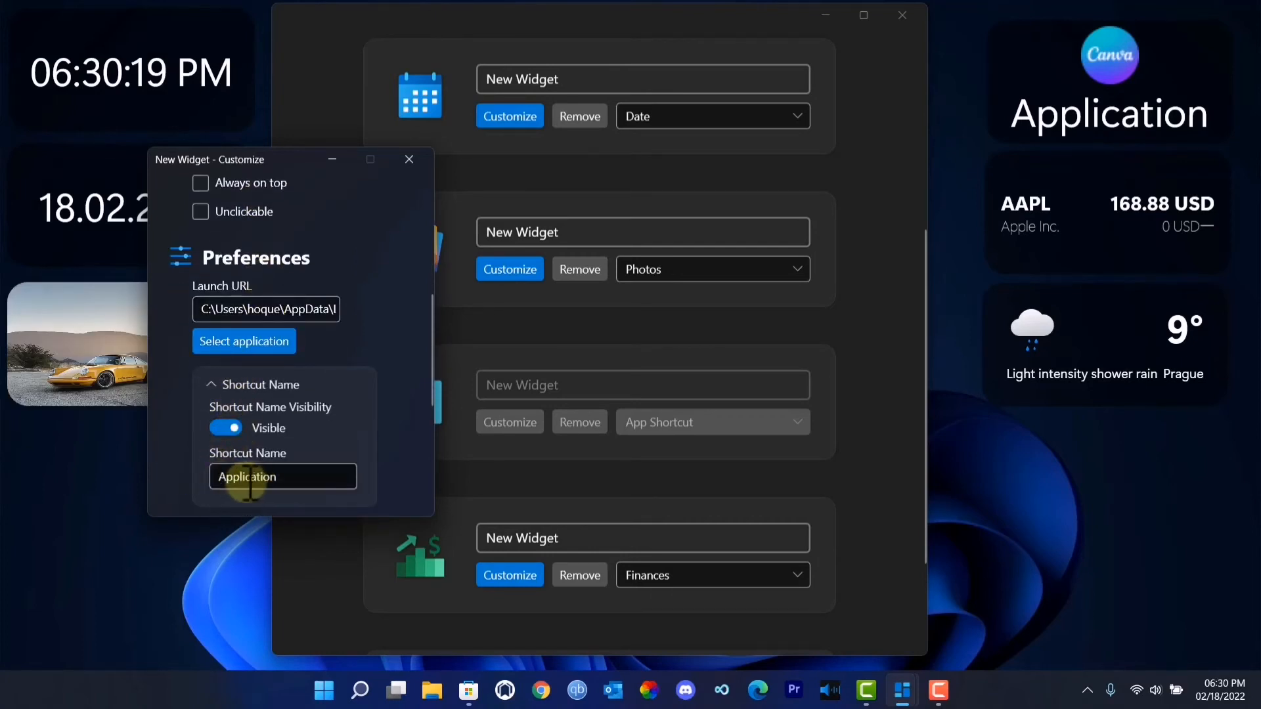
left_click(226, 428)
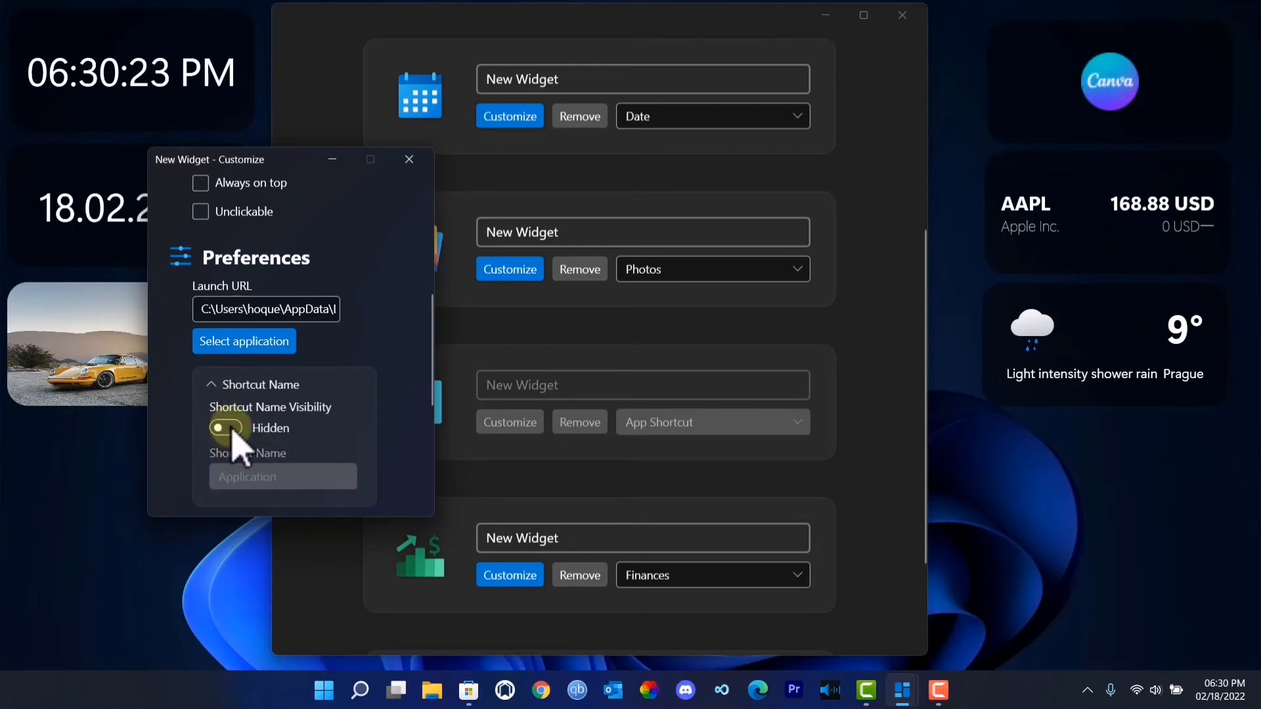
- Expand the App Shortcut widget's Shortcut Icon settings and set the Application Icon Size to 55
scroll(248, 445, "down", 2)
scroll(247, 453, "down", 1)
left_click(217, 427)
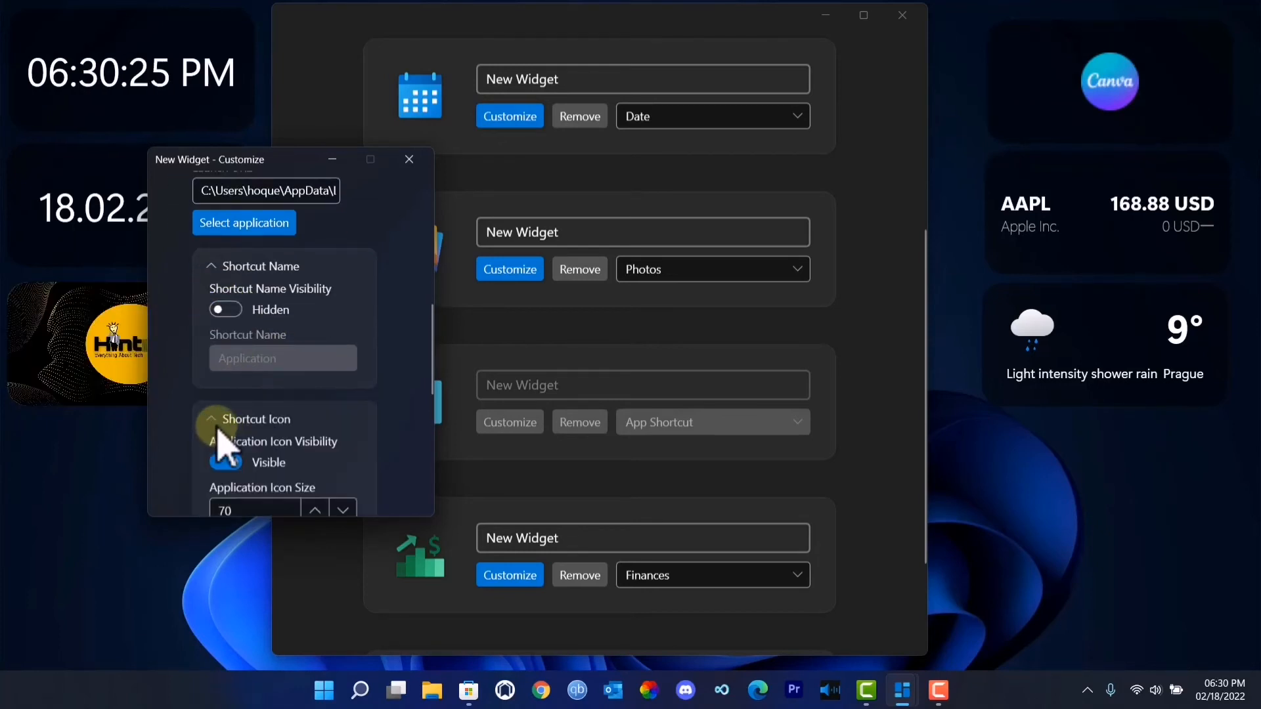
scroll(223, 428, "down", 3)
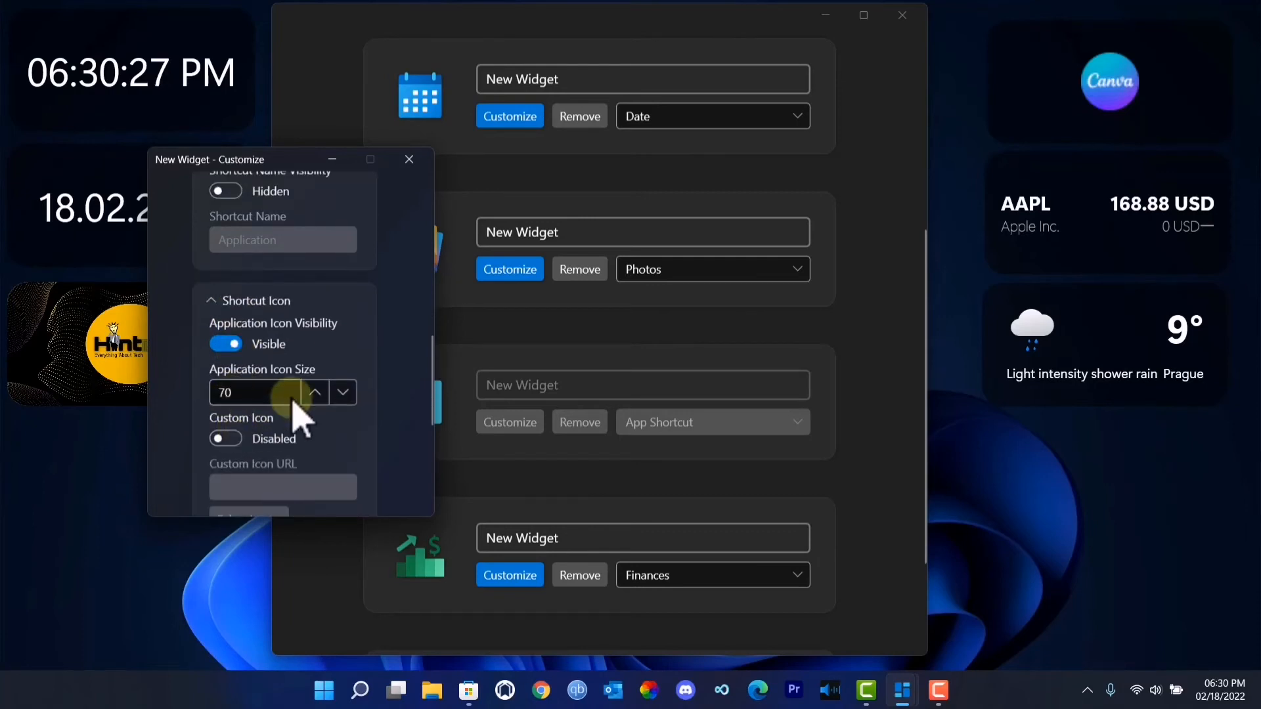
left_click(317, 396)
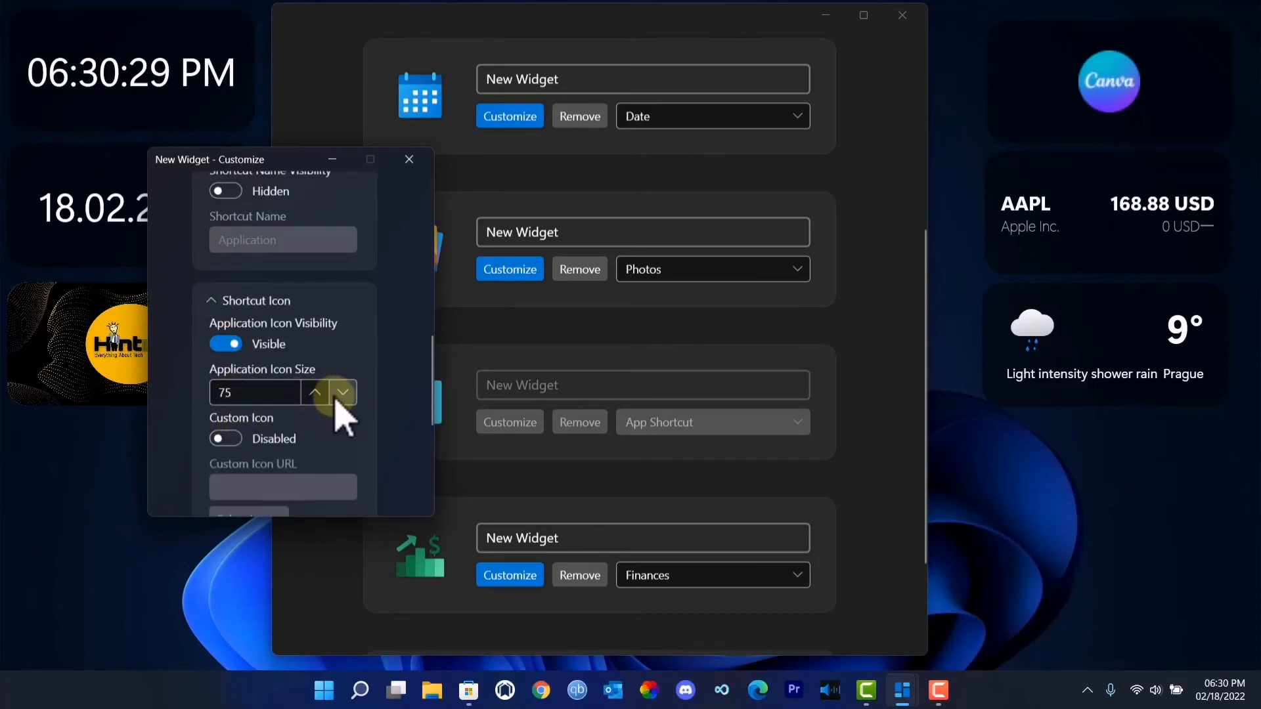
scroll(290, 428, "down", 4)
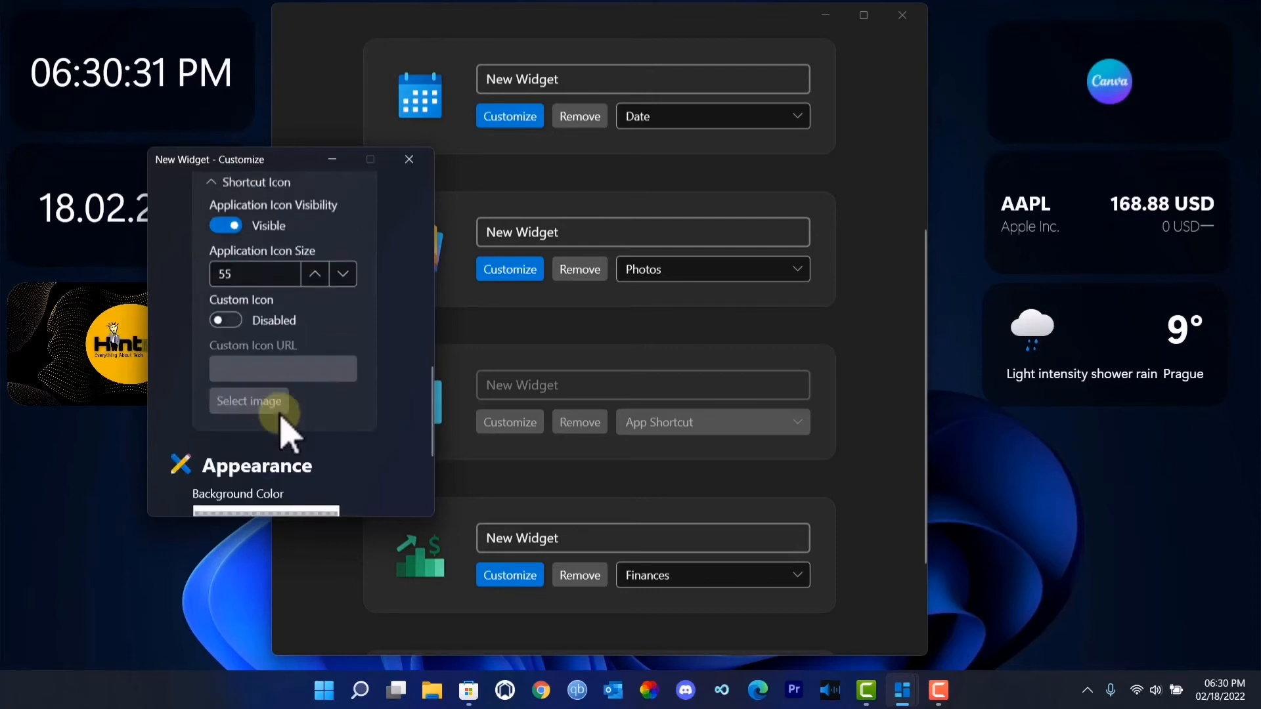
- Enable Custom Icon for the App Shortcut widget and return to its Custom Icon URL setting
scroll(287, 422, "up", 6)
scroll(289, 428, "up", 3)
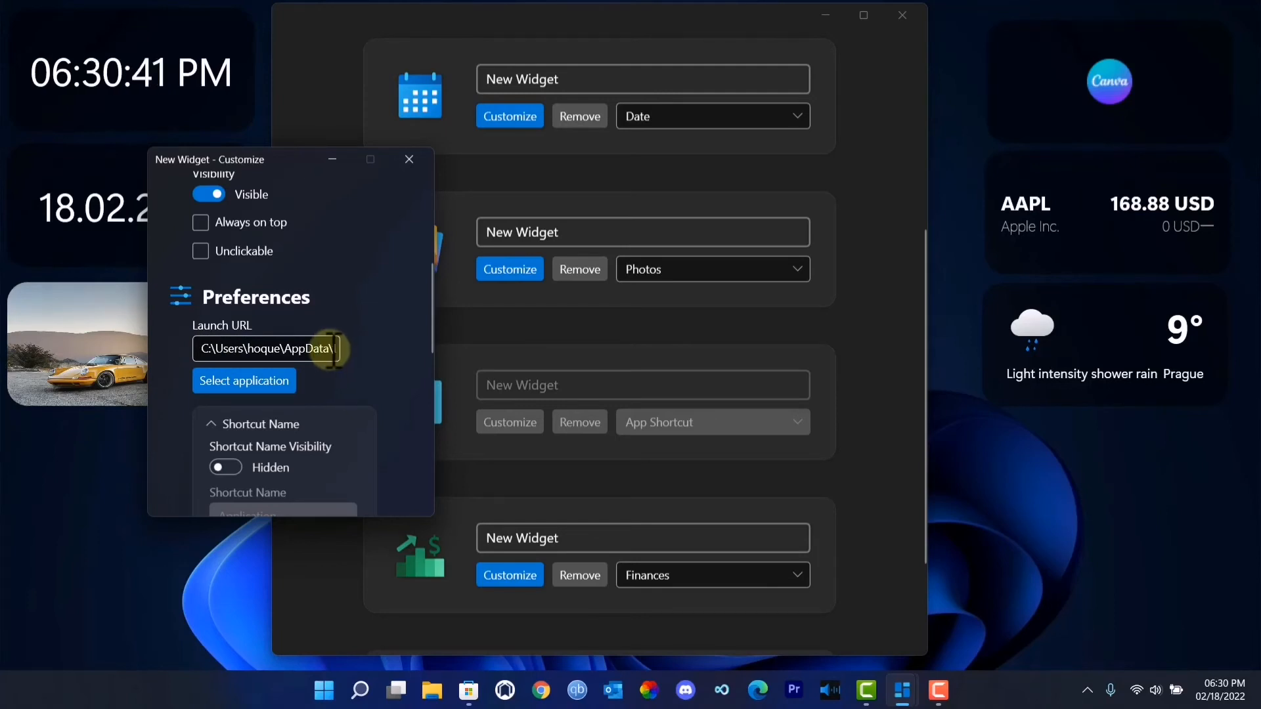
scroll(318, 397, "down", 8)
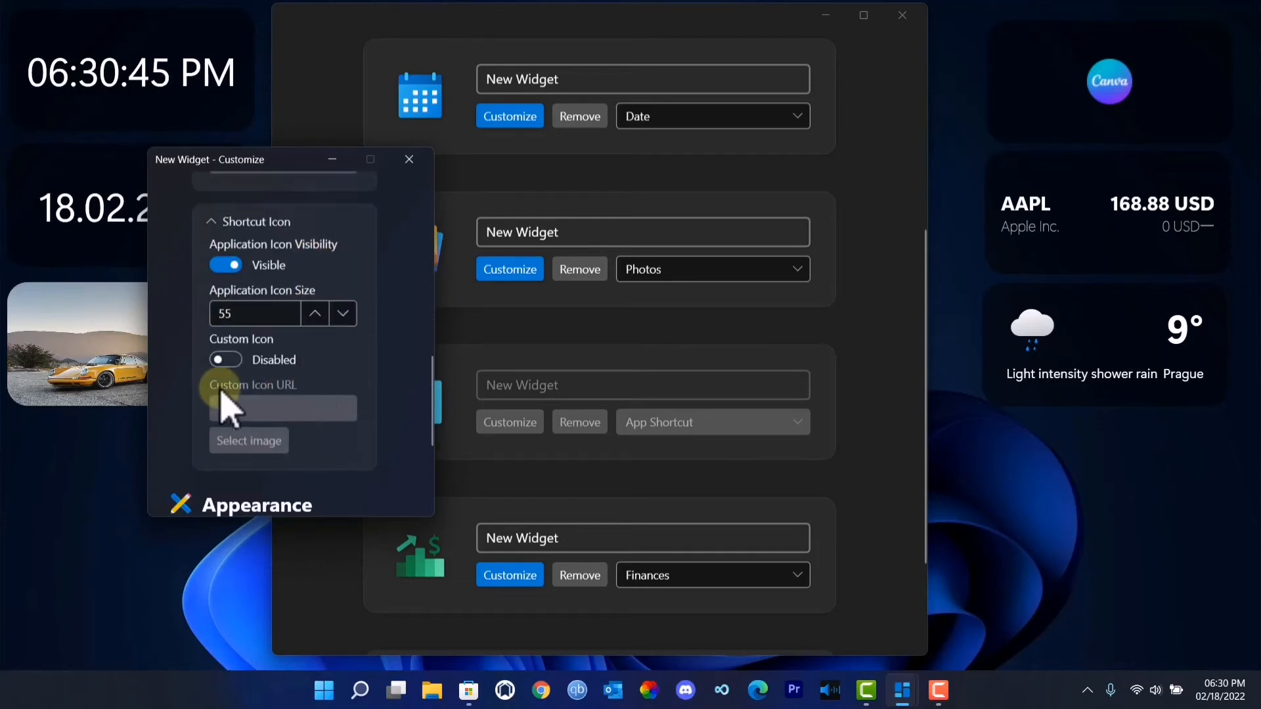
left_click(226, 360)
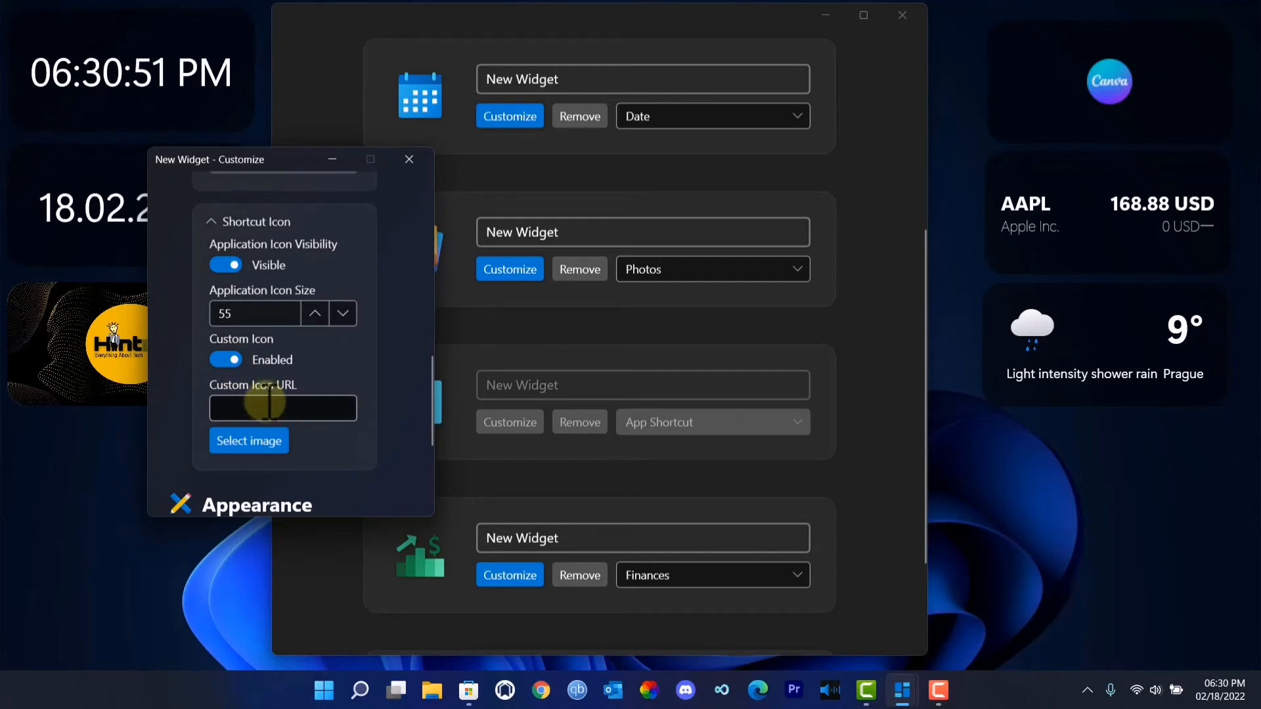
scroll(266, 394, "up", 8)
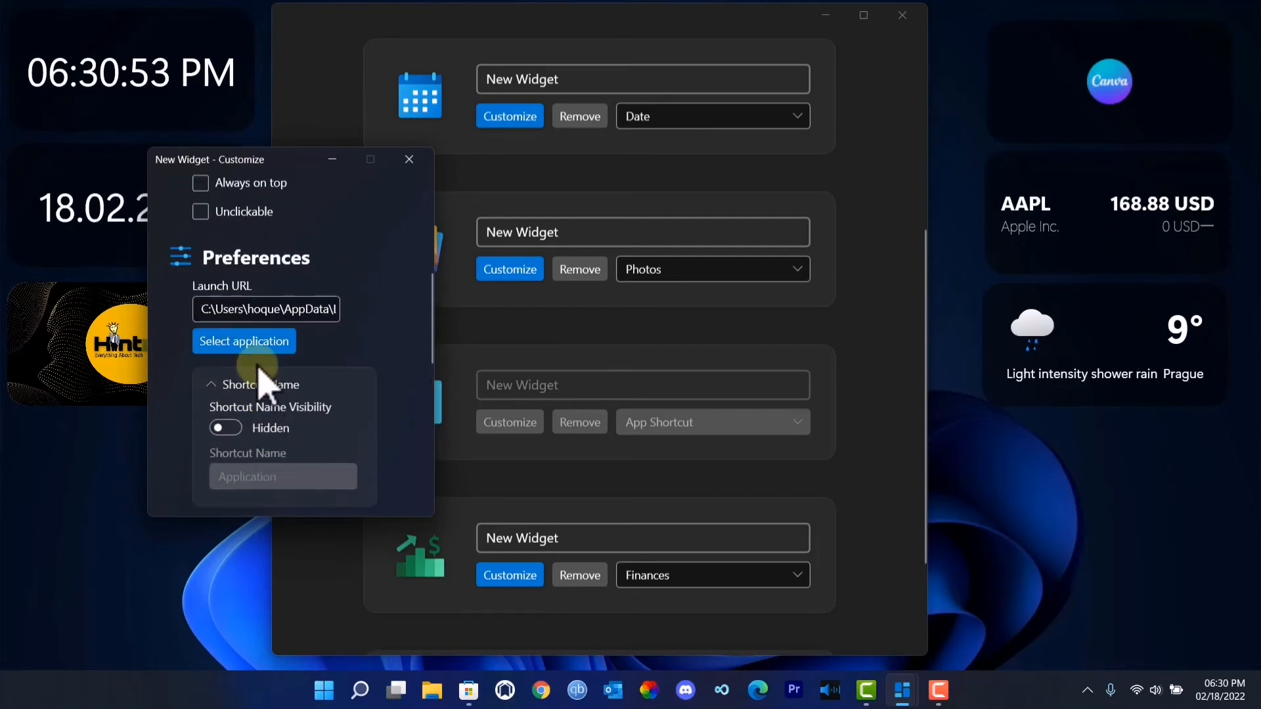
scroll(327, 361, "down", 5)
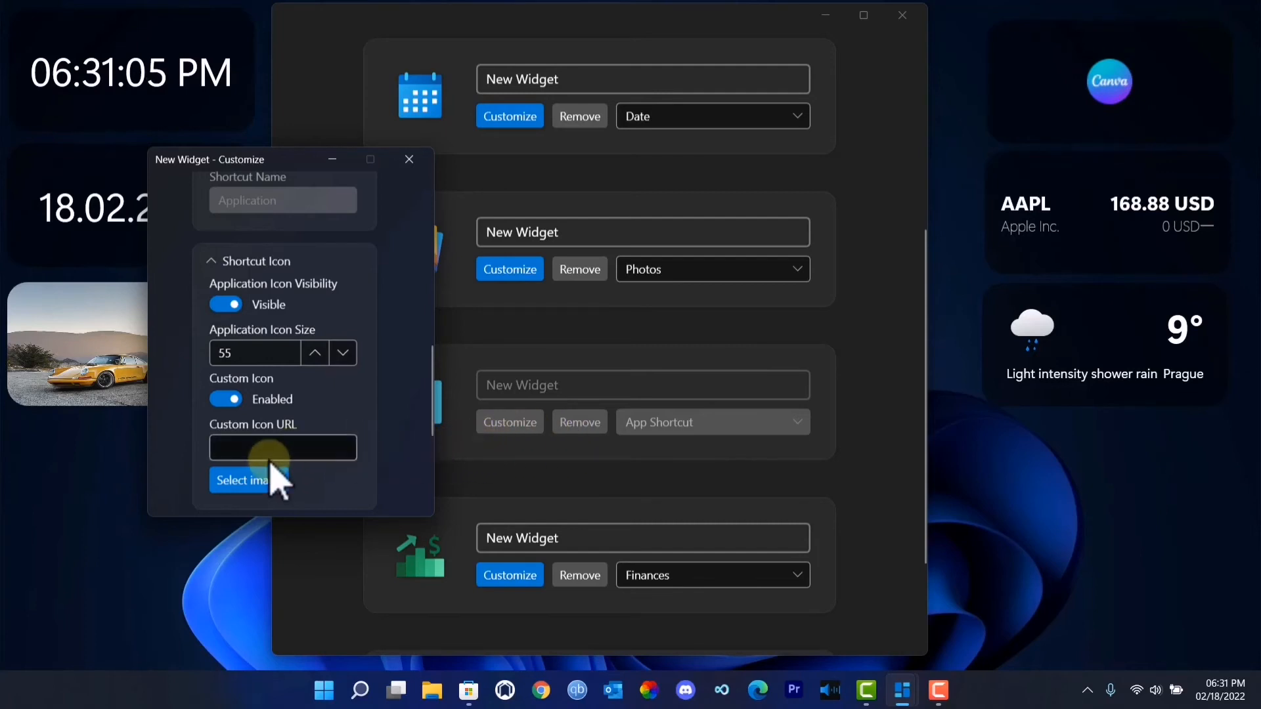
- Disable Custom Icon for the App Shortcut widget, review its remaining settings and close its customization window
left_click(226, 399)
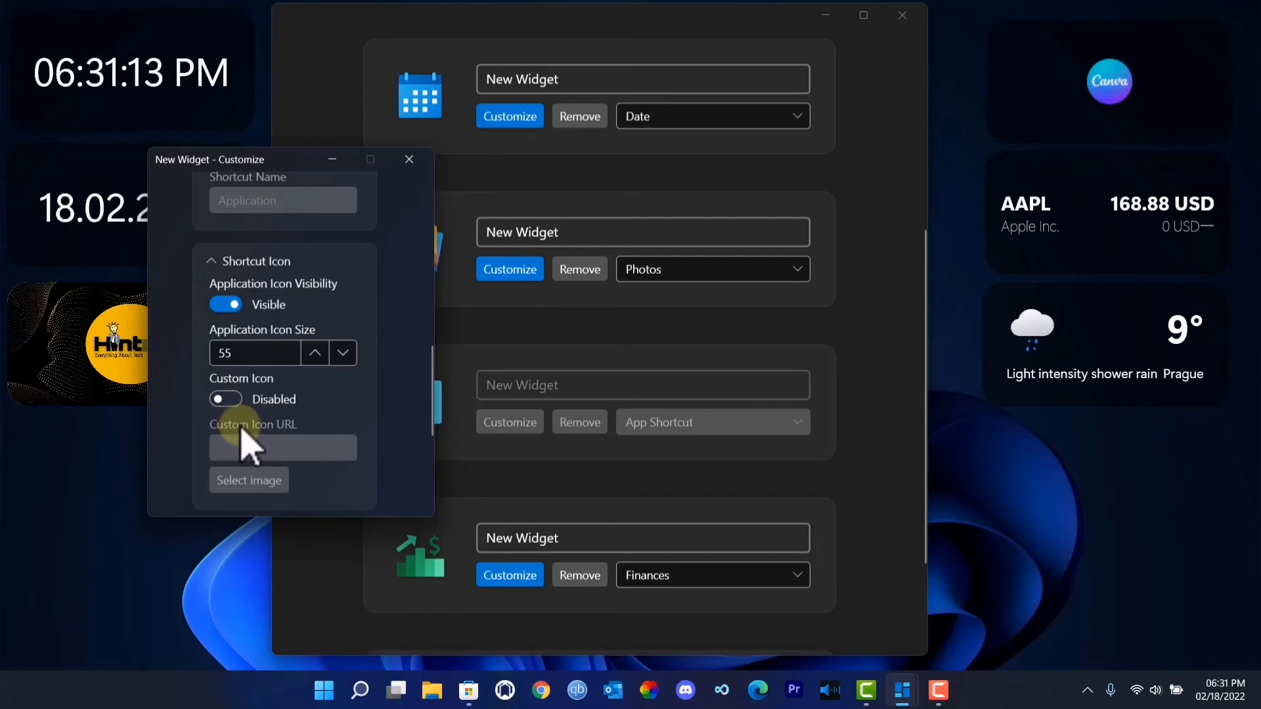
scroll(244, 447, "up", 10)
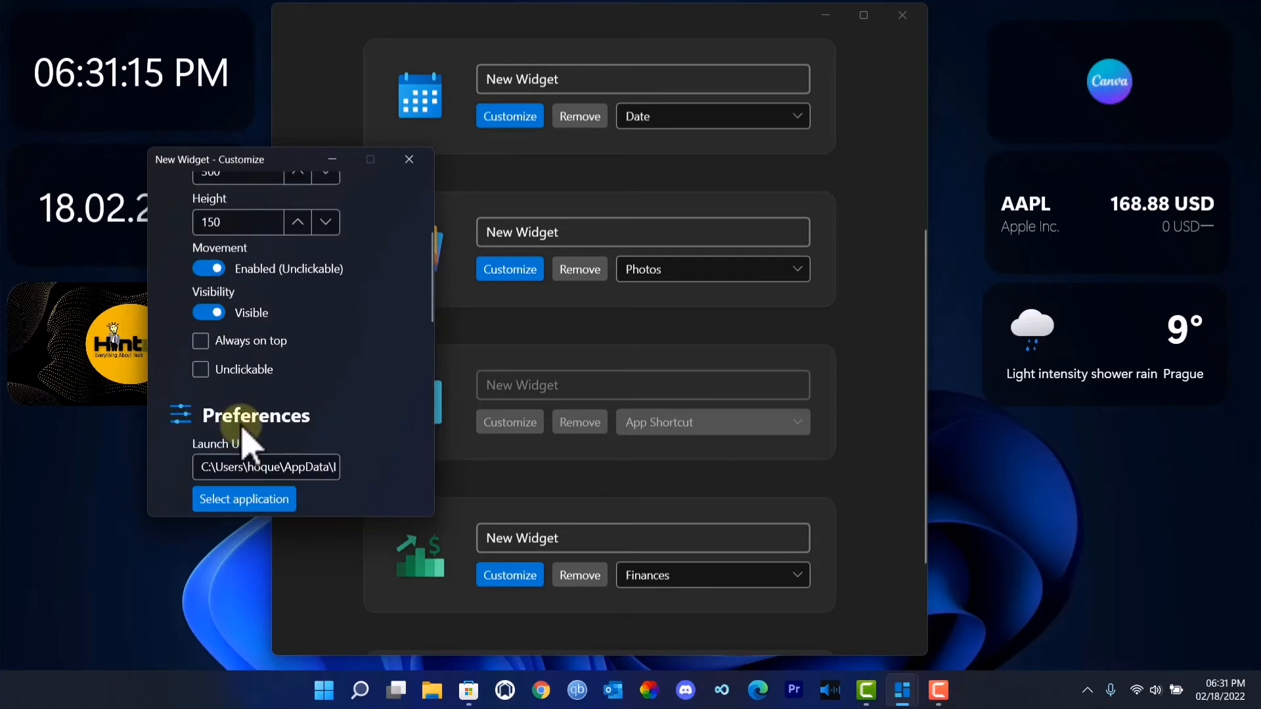
scroll(244, 435, "up", 2)
scroll(245, 435, "down", 5)
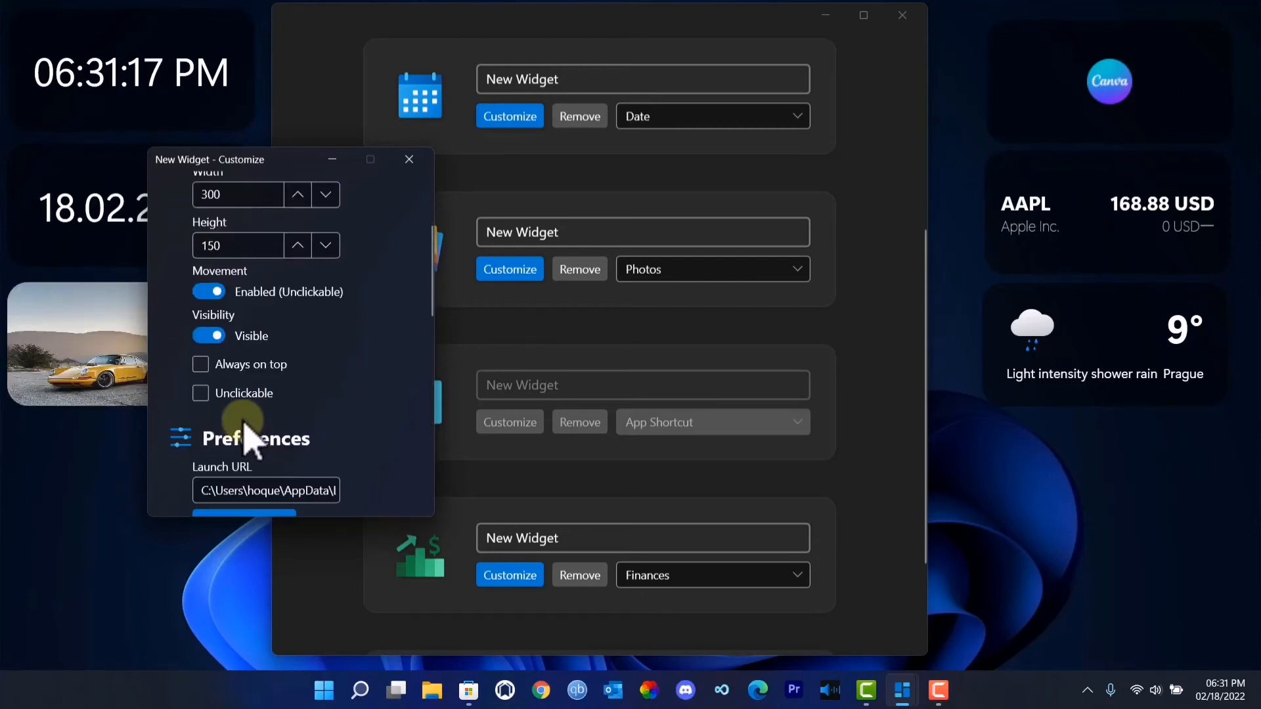
scroll(314, 420, "down", 2)
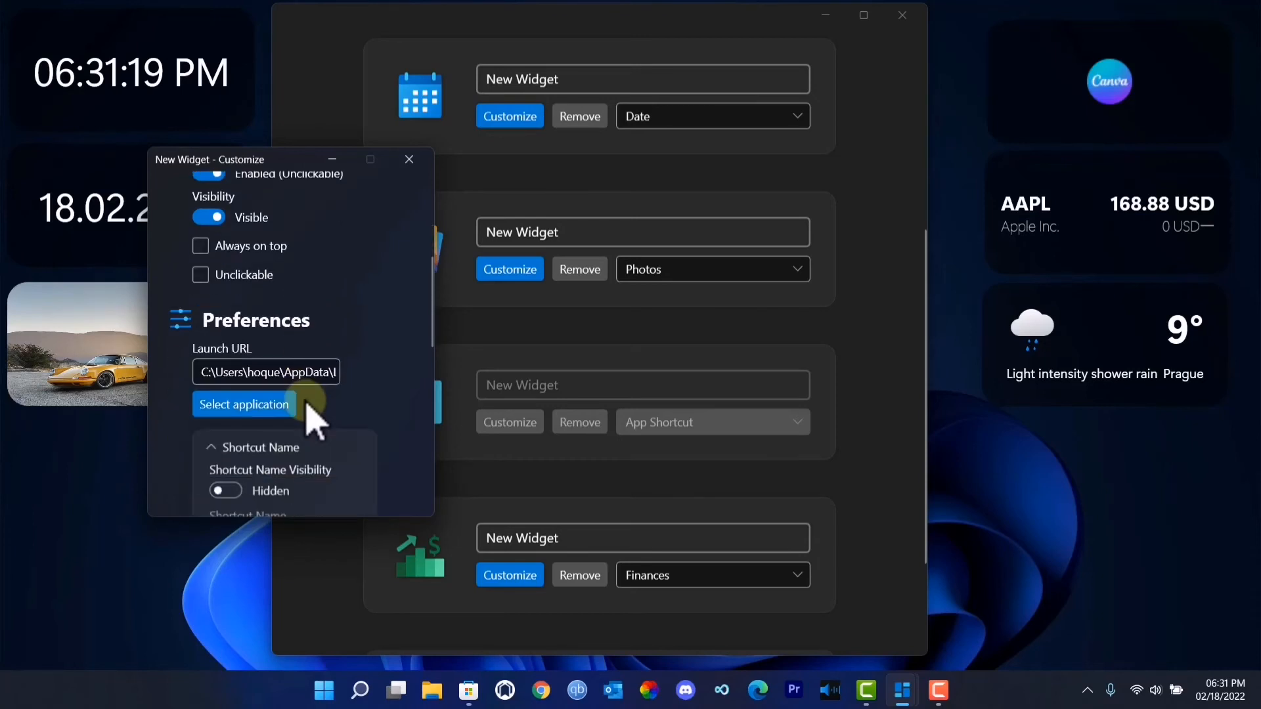
scroll(314, 421, "down", 3)
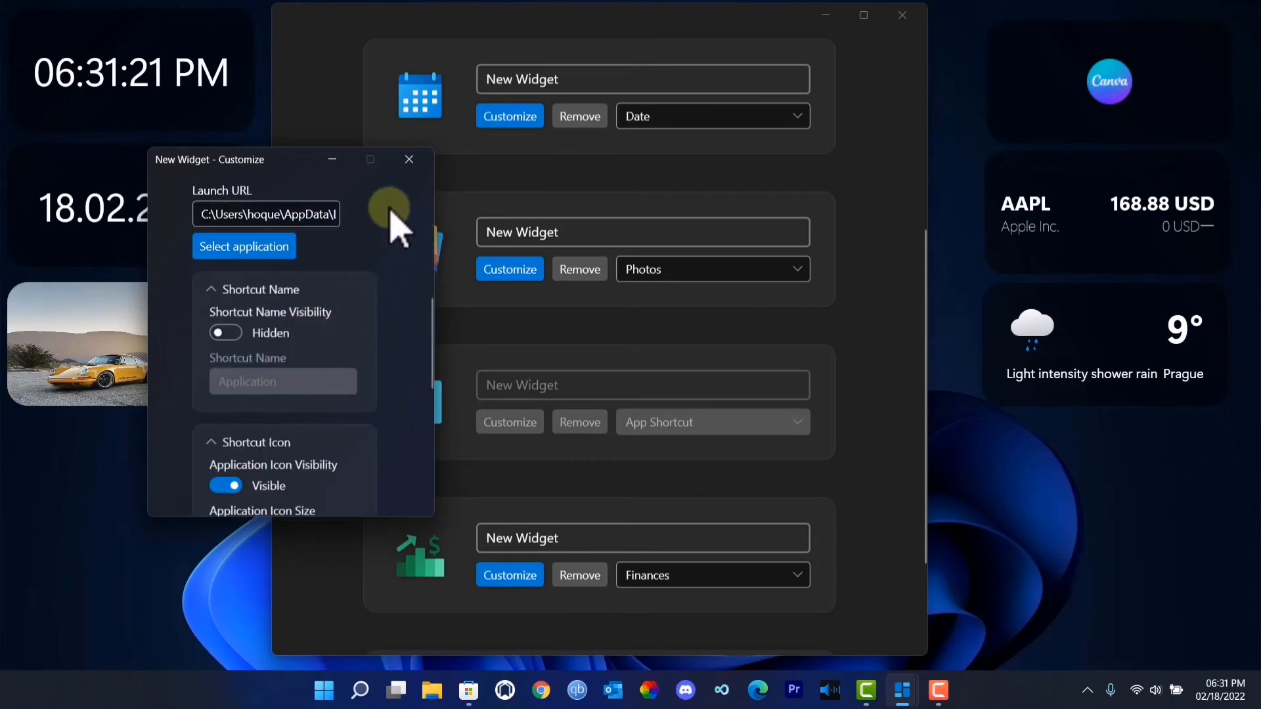
left_click(409, 159)
- Review the Finances widget's main, preference and appearance settings and close its customization window
scroll(554, 411, "down", 2)
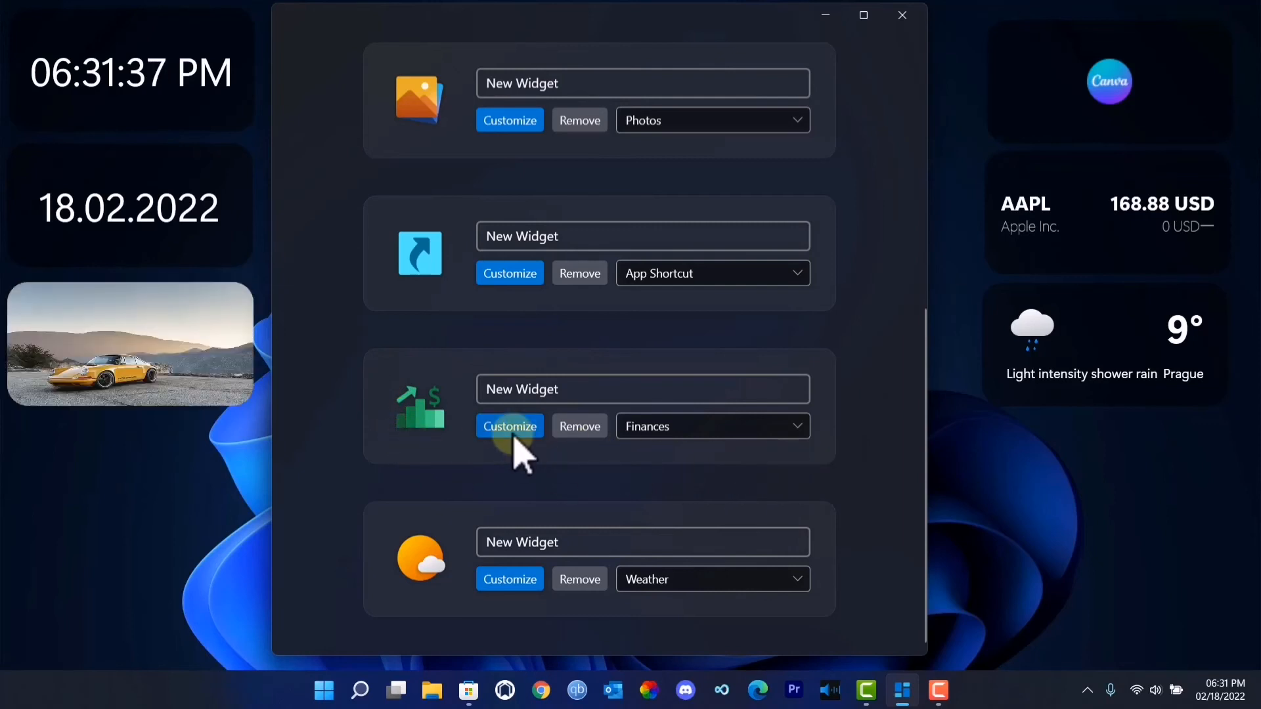
left_click(507, 427)
scroll(211, 266, "down", 10)
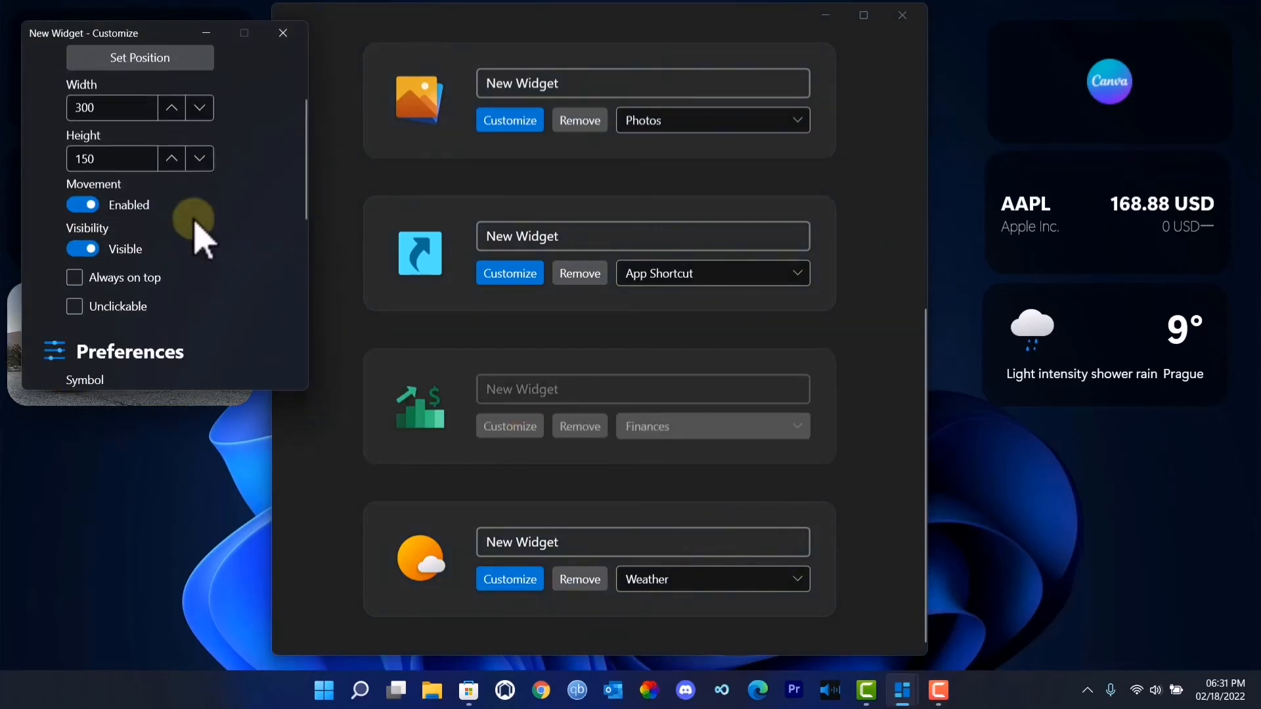
scroll(187, 249, "down", 2)
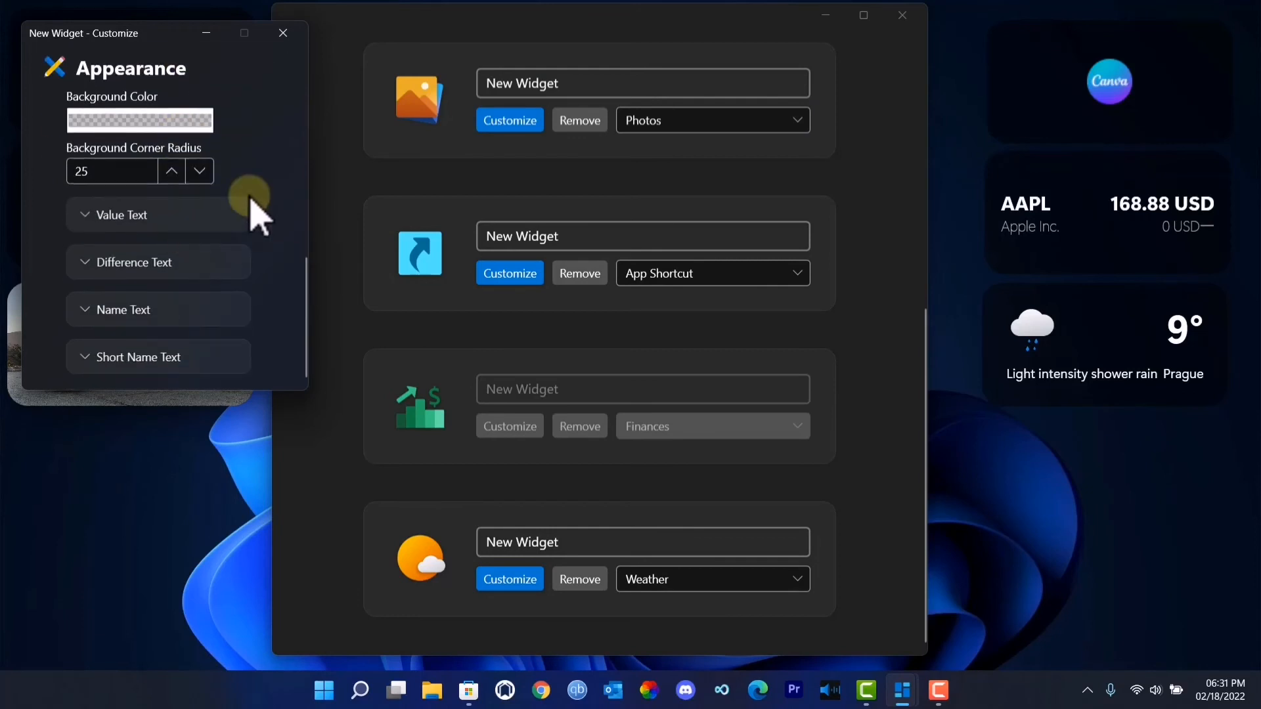
left_click(283, 33)
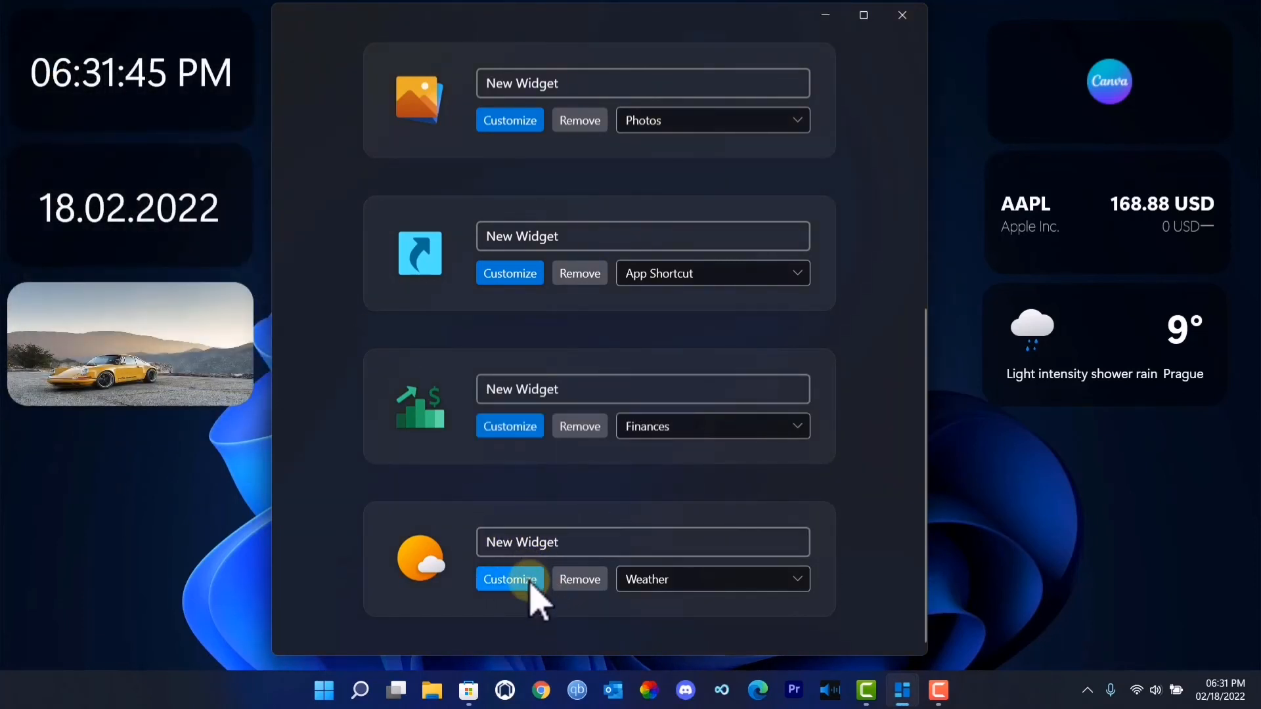
- Open the Weather widget's customization settings and set its city to dhaka
left_click(529, 580)
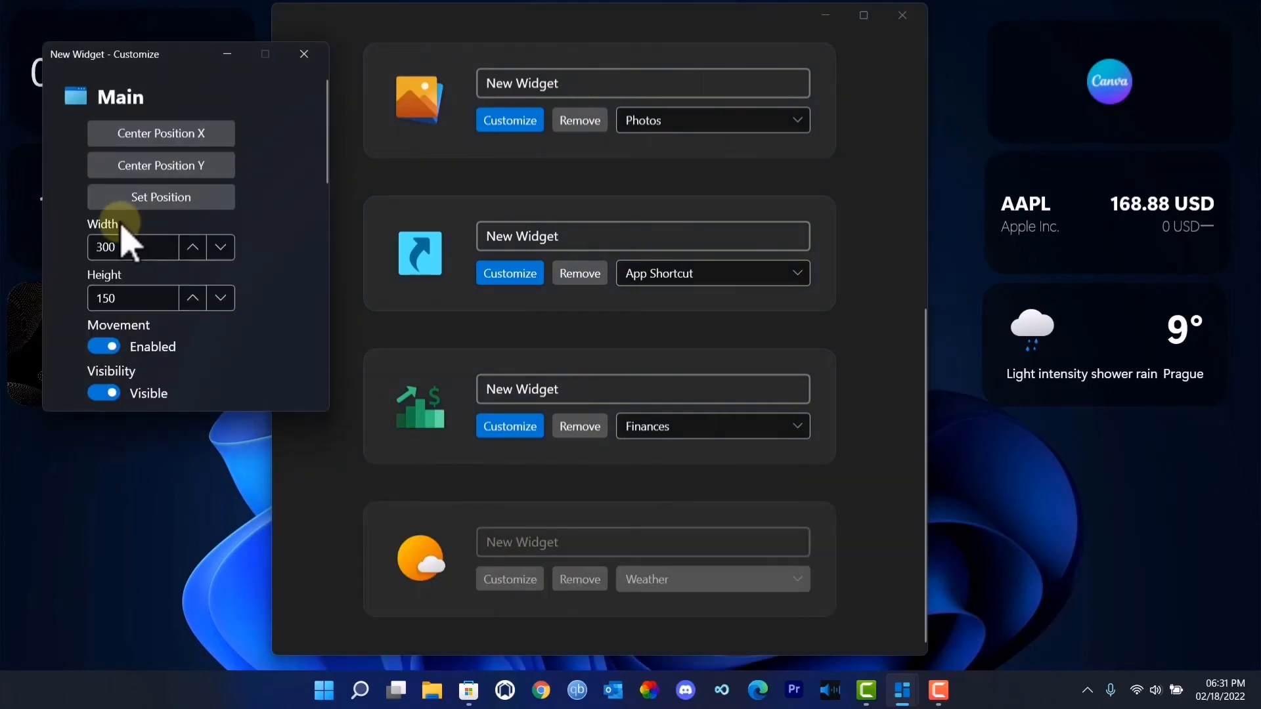
scroll(132, 287, "down", 8)
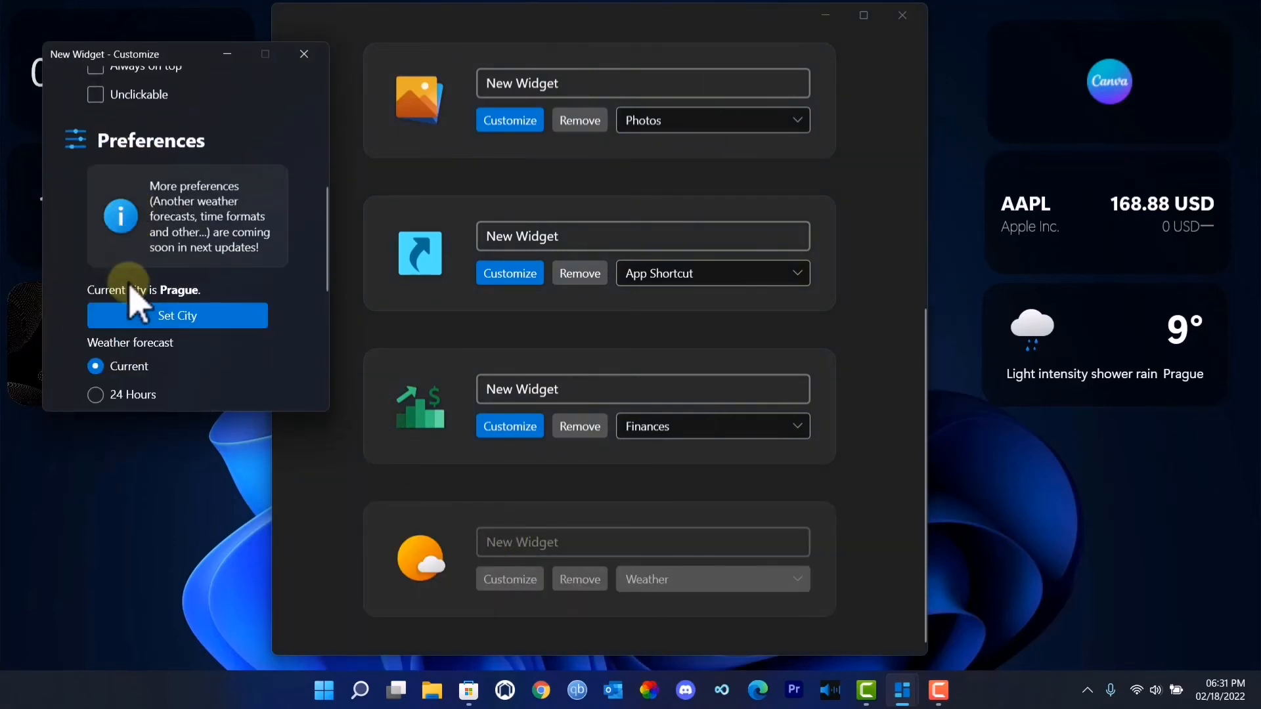
left_click(167, 317)
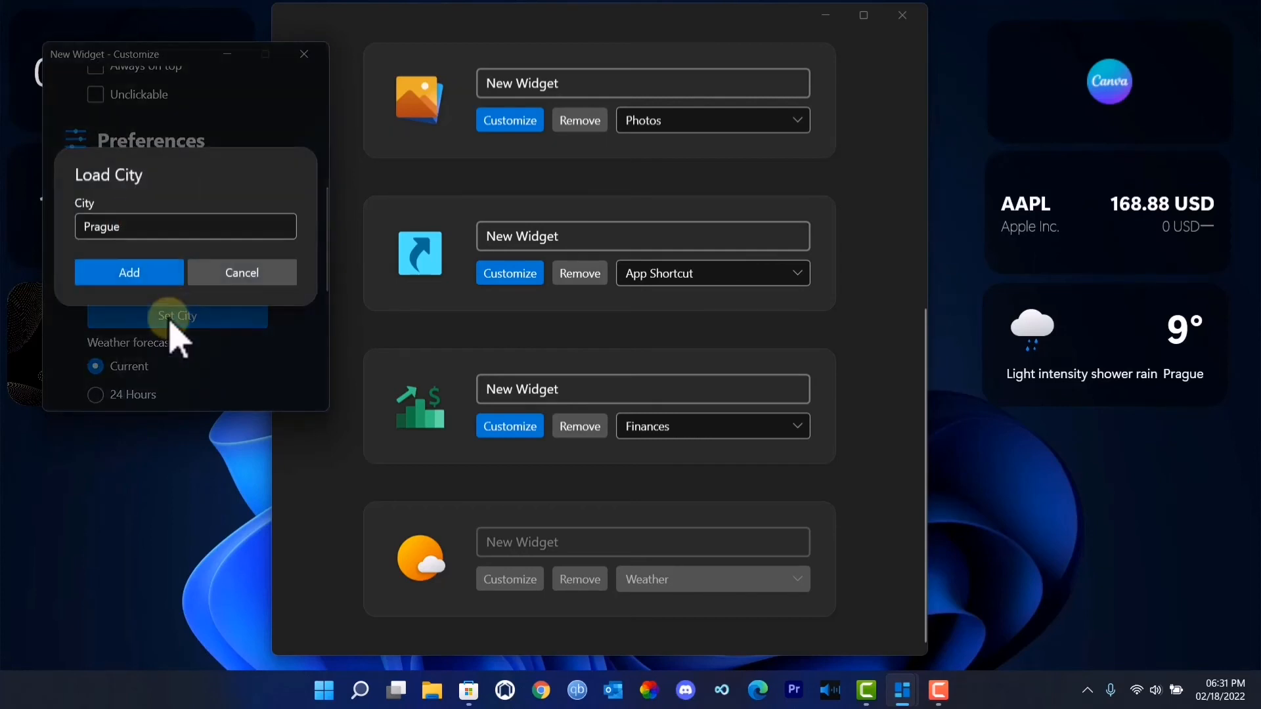
left_click_drag(128, 226, 71, 230)
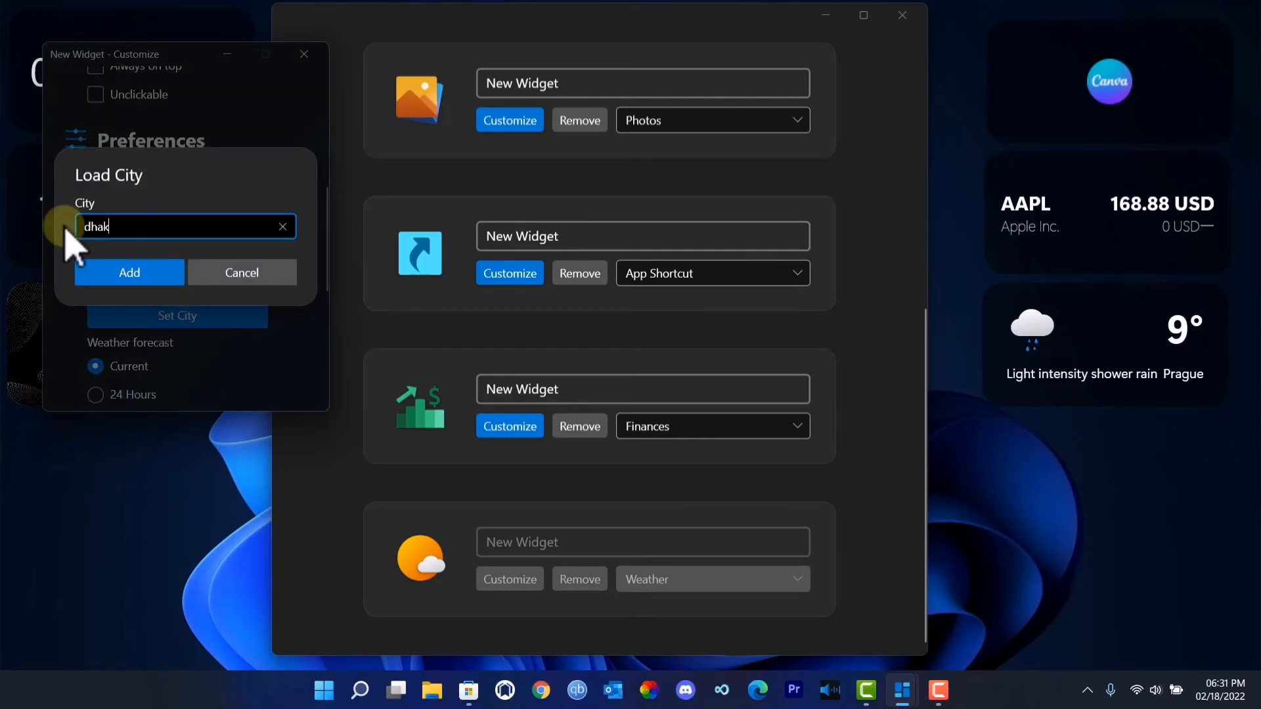
type("dhaka")
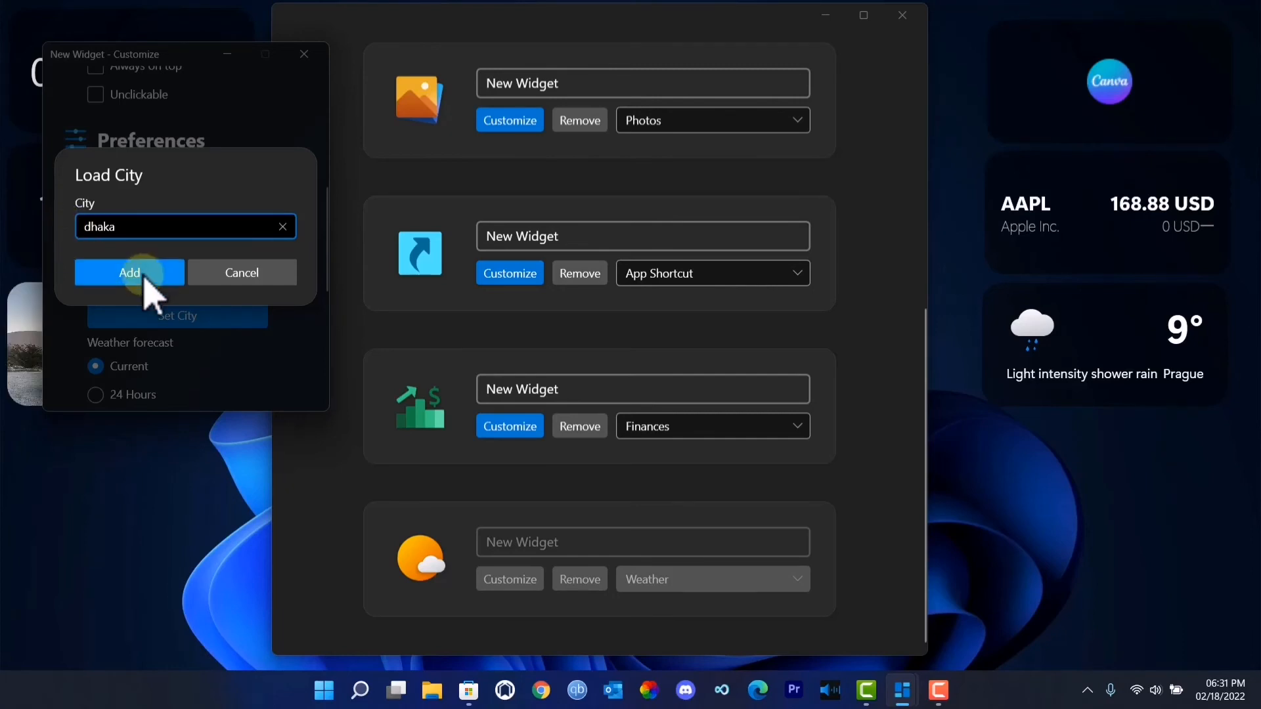
left_click(144, 277)
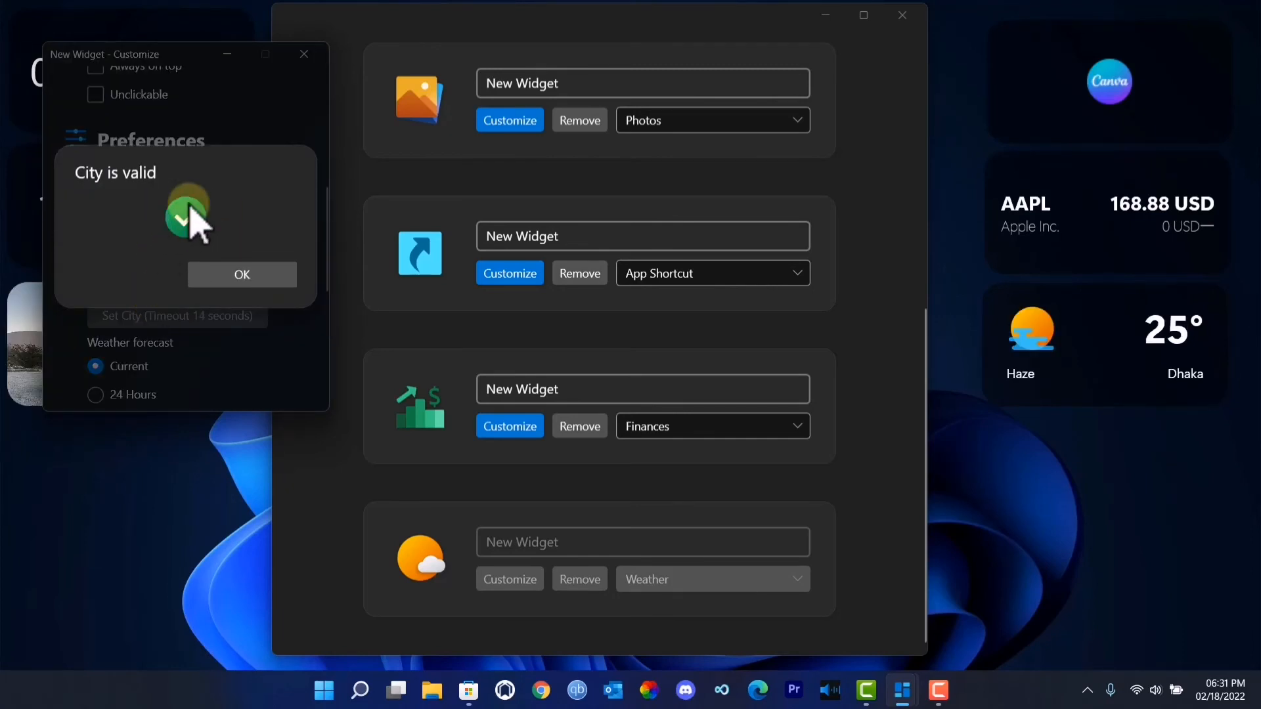
left_click(242, 275)
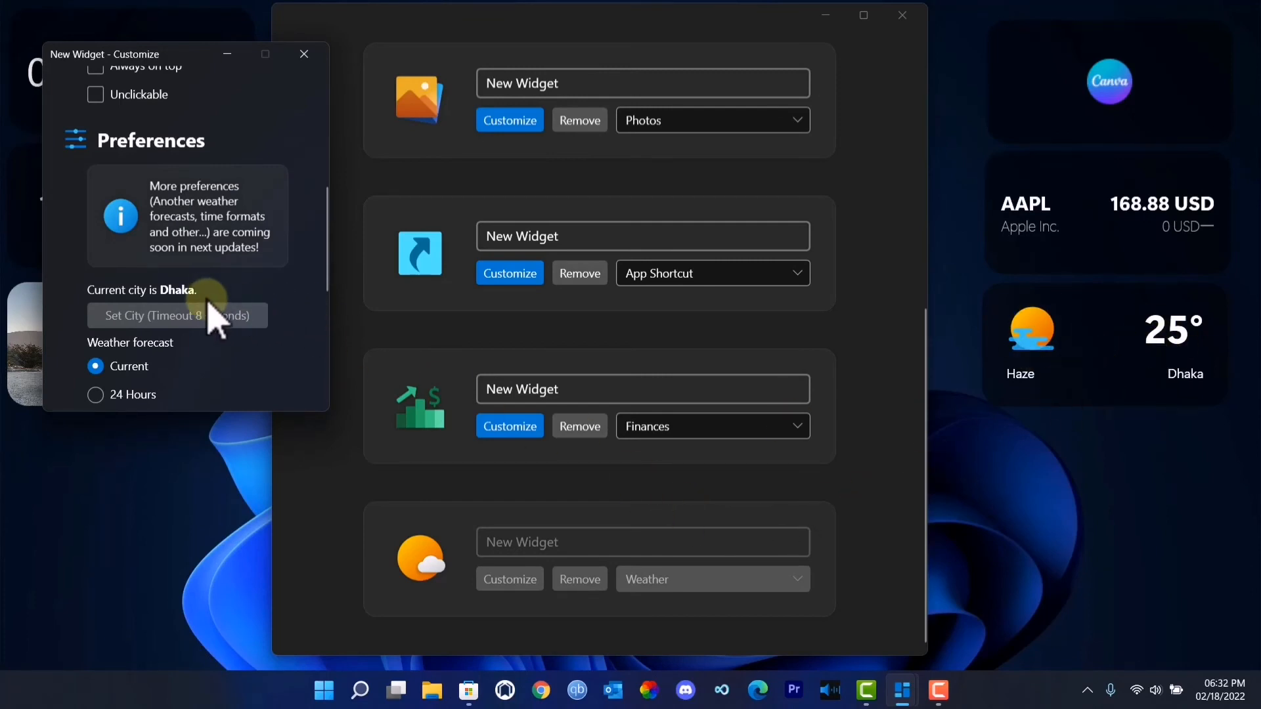
- Try the 24 Hours forecast on the Weather widget and switch the forecast back to Current
scroll(158, 361, "down", 2)
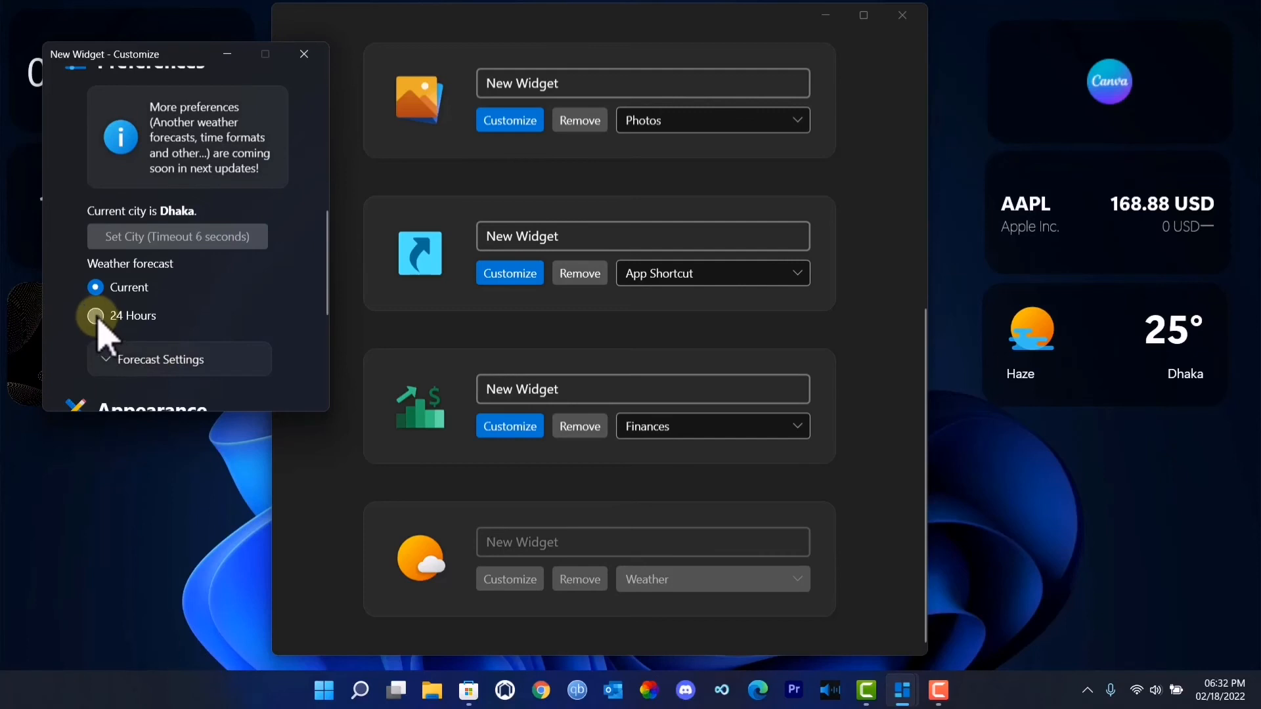
left_click(96, 316)
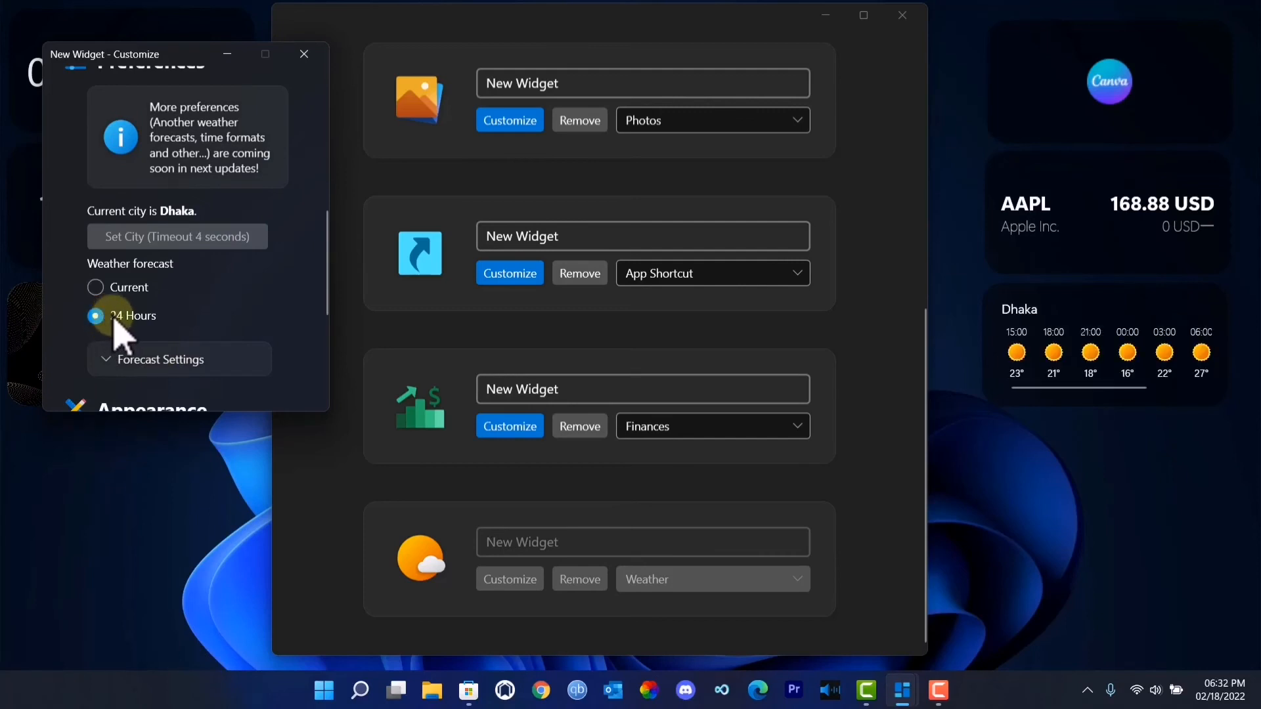
mouse_move(1115, 385)
left_mouse_down()
mouse_move(1171, 388)
mouse_move(1097, 394)
left_mouse_up()
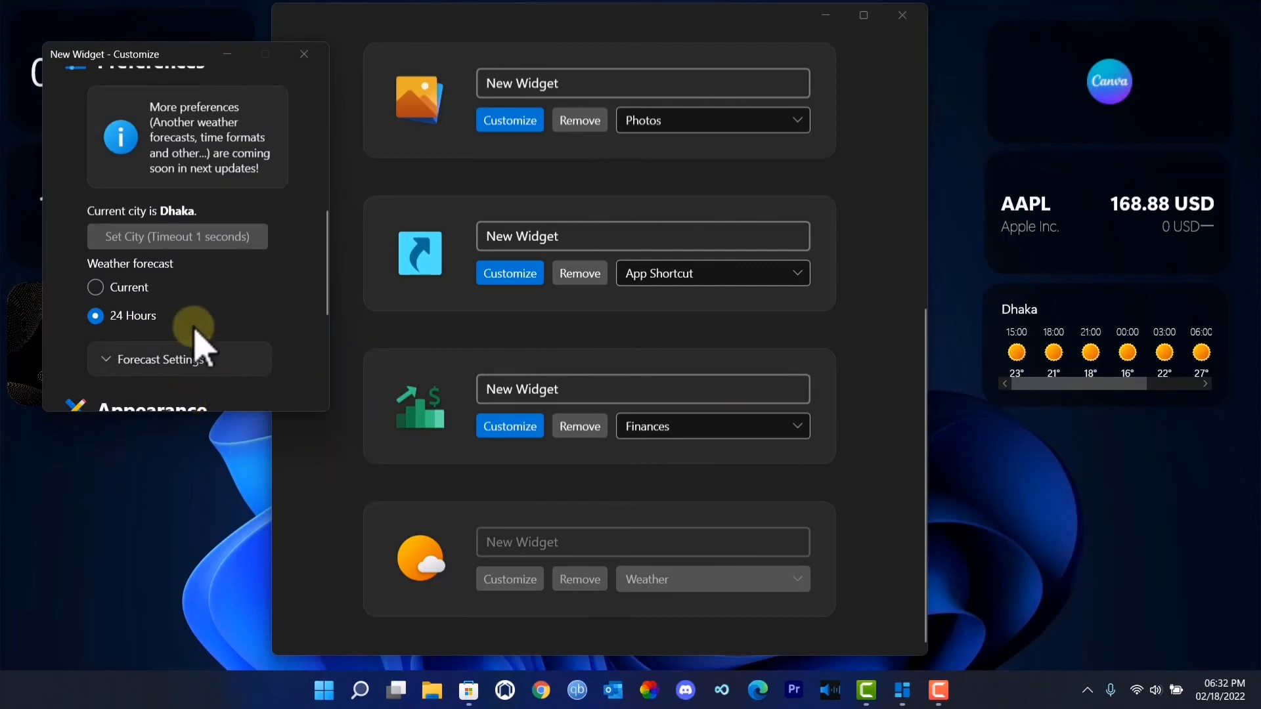
left_click(108, 289)
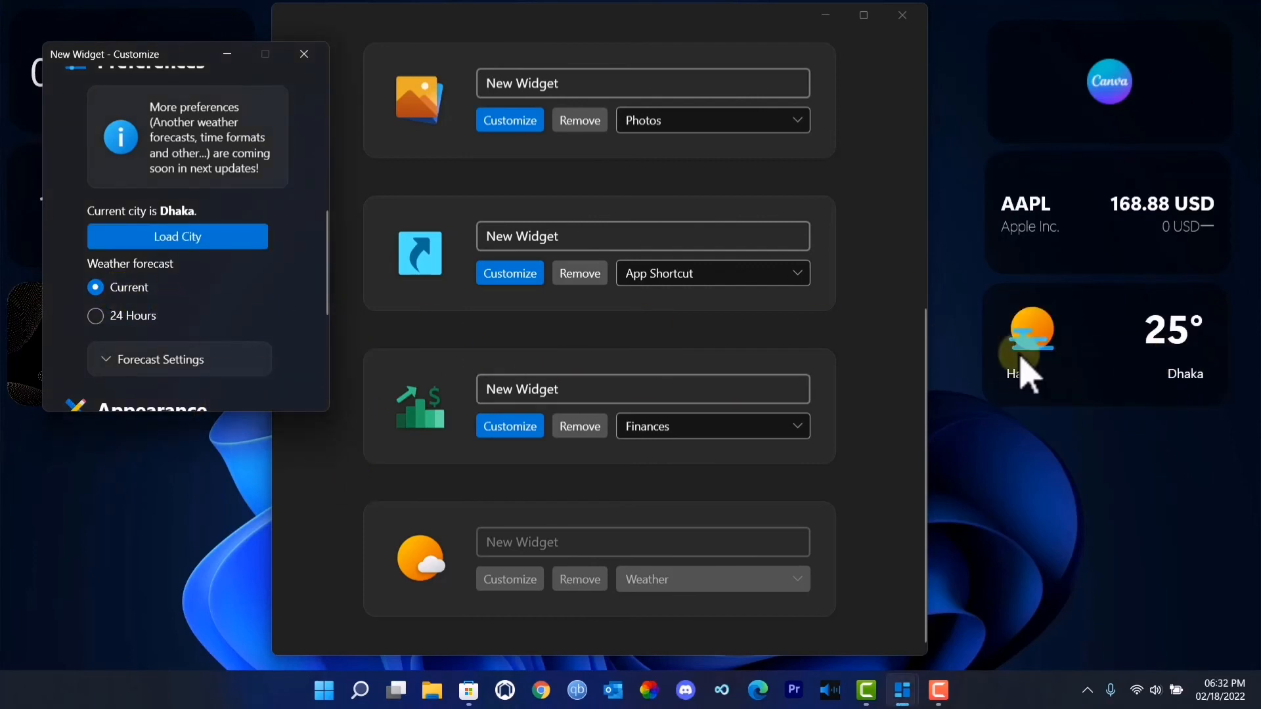
- Review the Weather widget's appearance settings and close its customization window
scroll(131, 315, "down", 3)
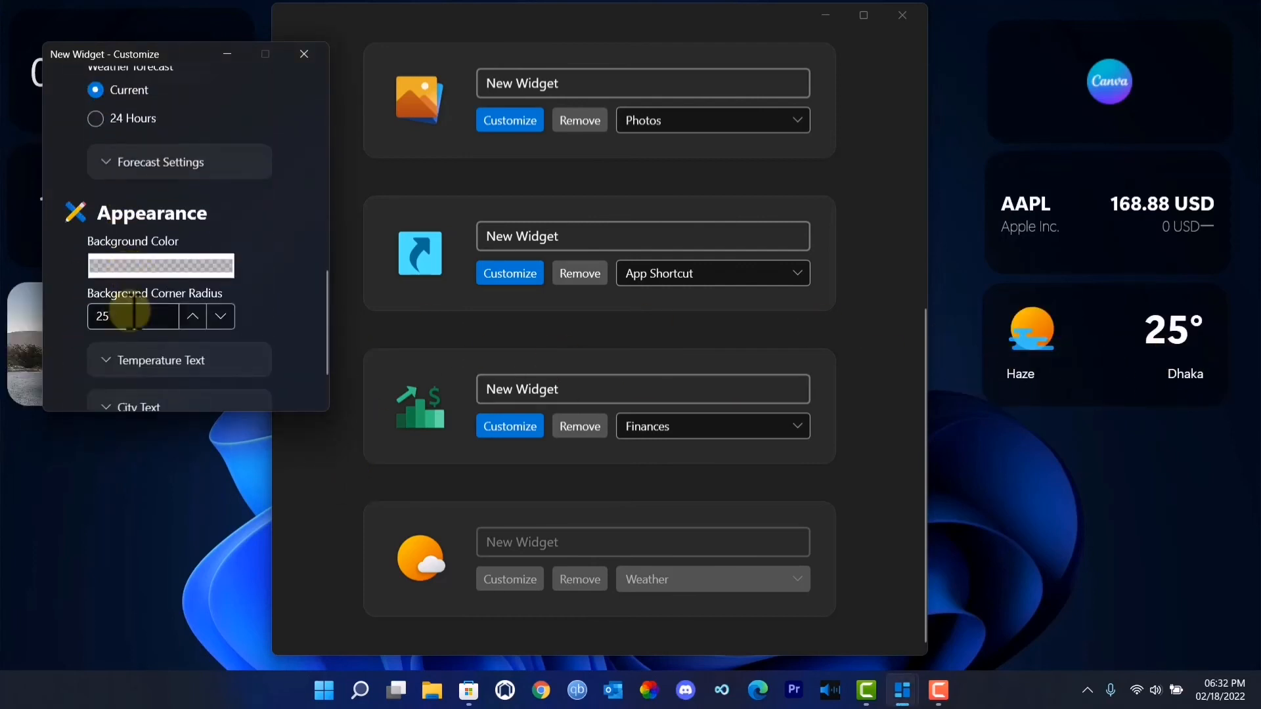
scroll(132, 313, "down", 1)
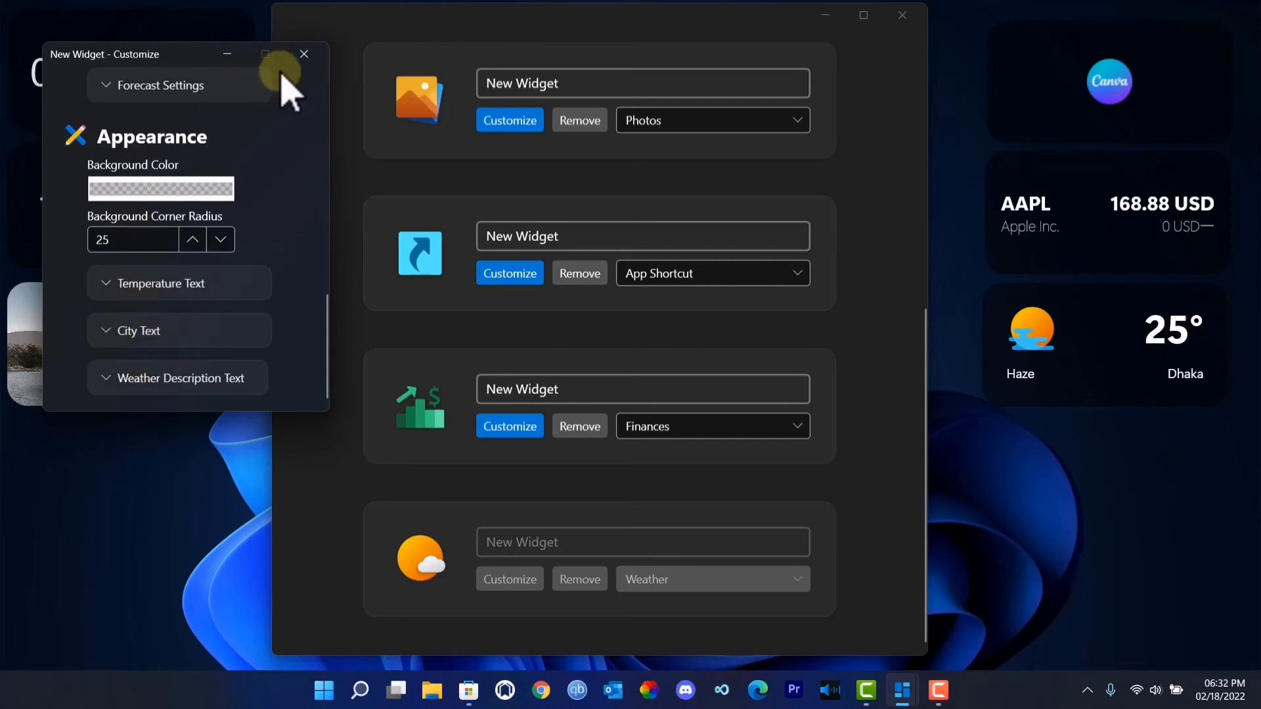
left_click(304, 56)
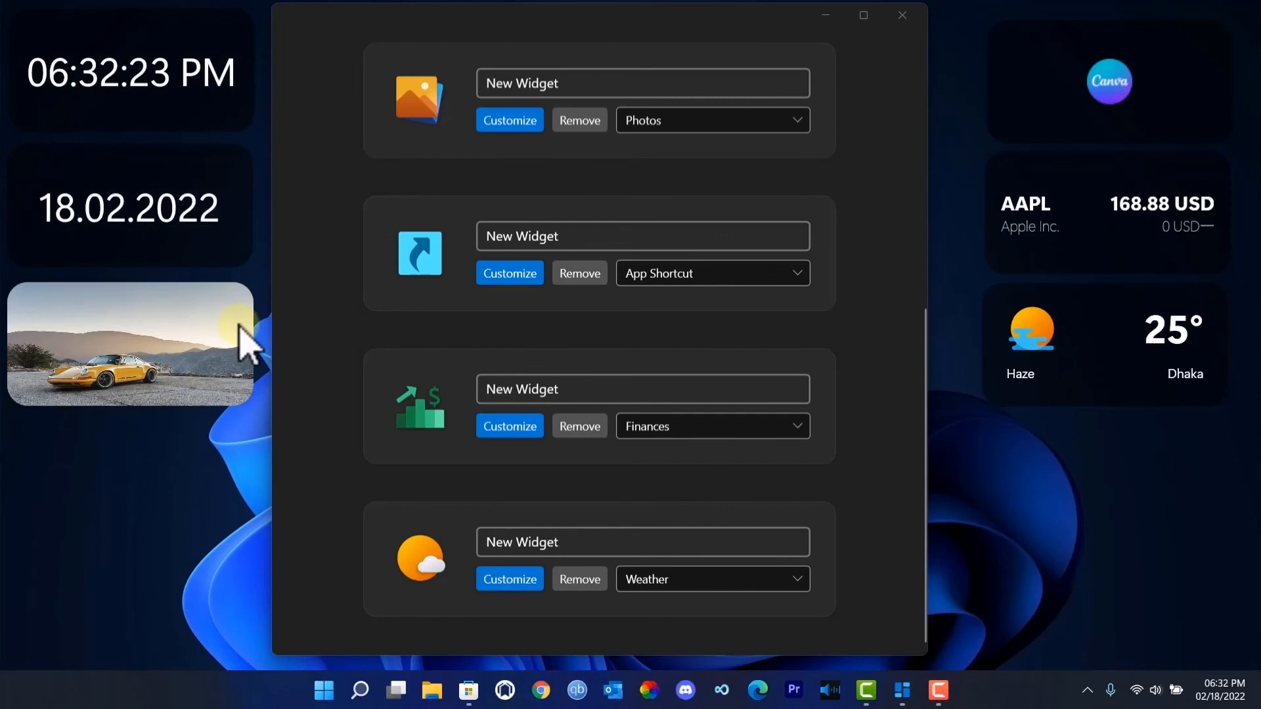
- Examine the name fields of the Time and Date widgets in the widget list
scroll(650, 427, "up", 6)
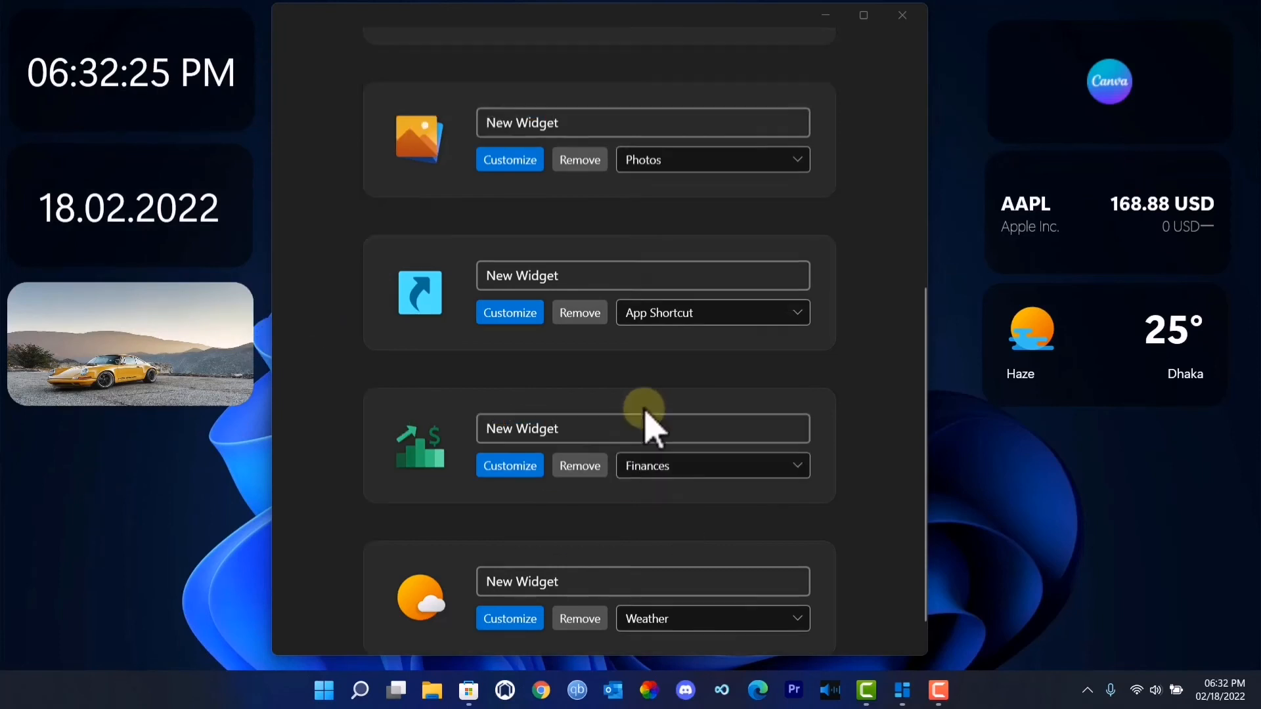
scroll(652, 437, "up", 1)
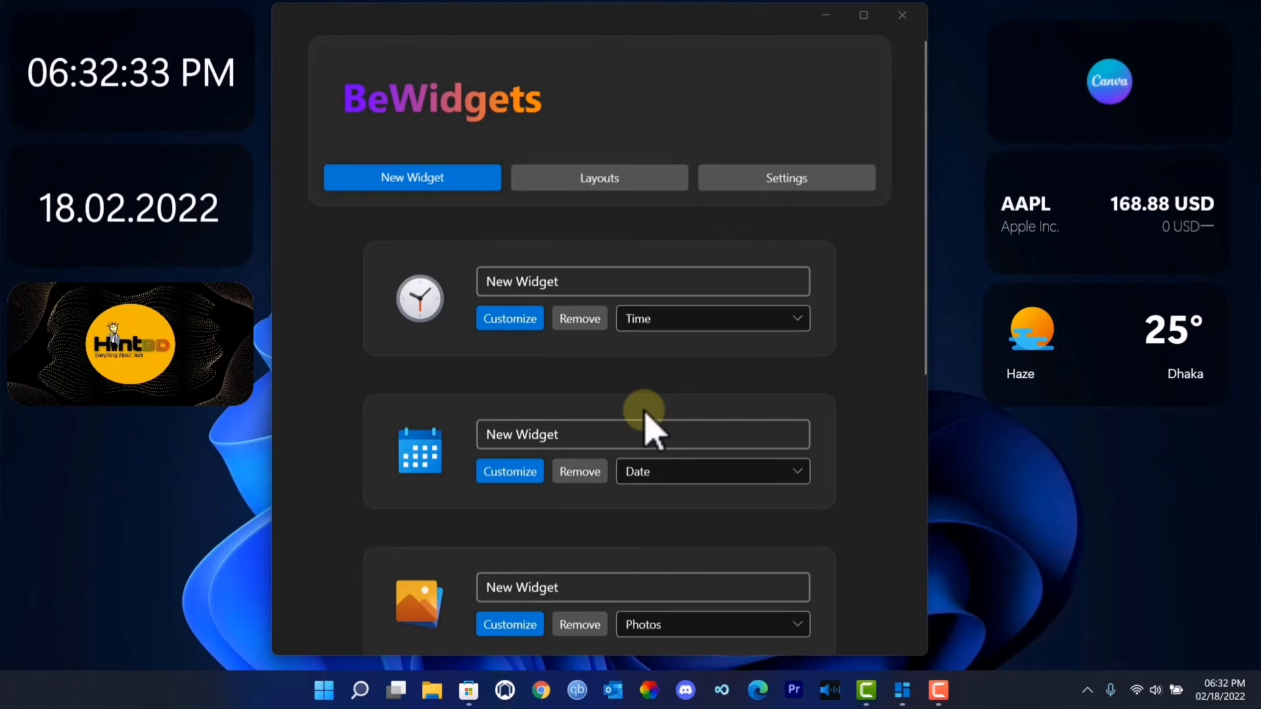
left_click(571, 279)
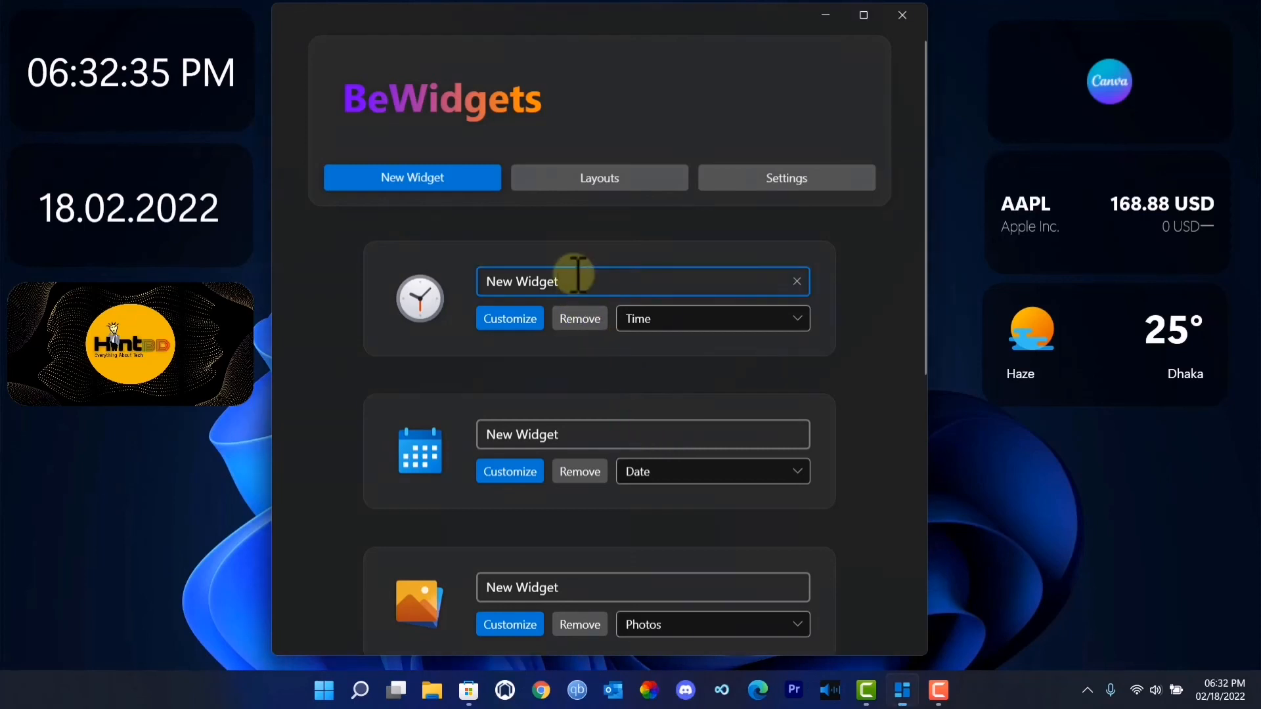
left_click(581, 433)
scroll(577, 467, "down", 2)
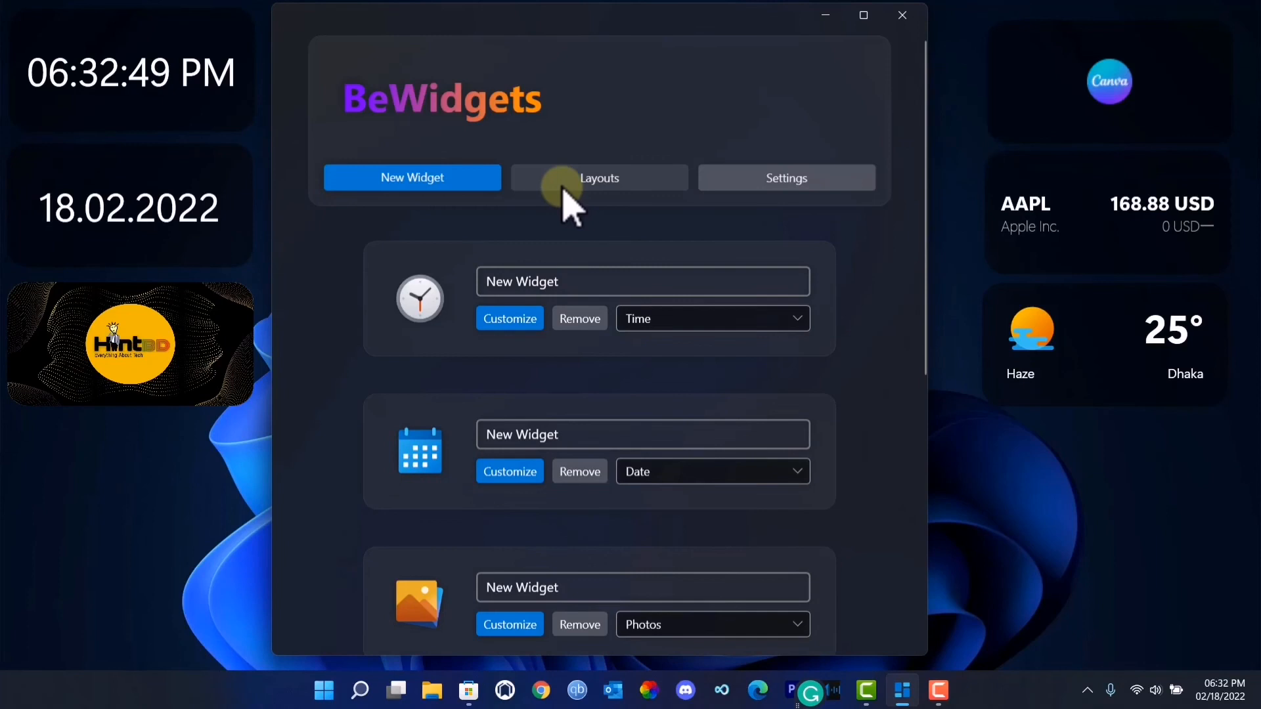
- Create a layout from the current widgets and apply the last NewLayout2 entry among the saved layouts
left_click(564, 192)
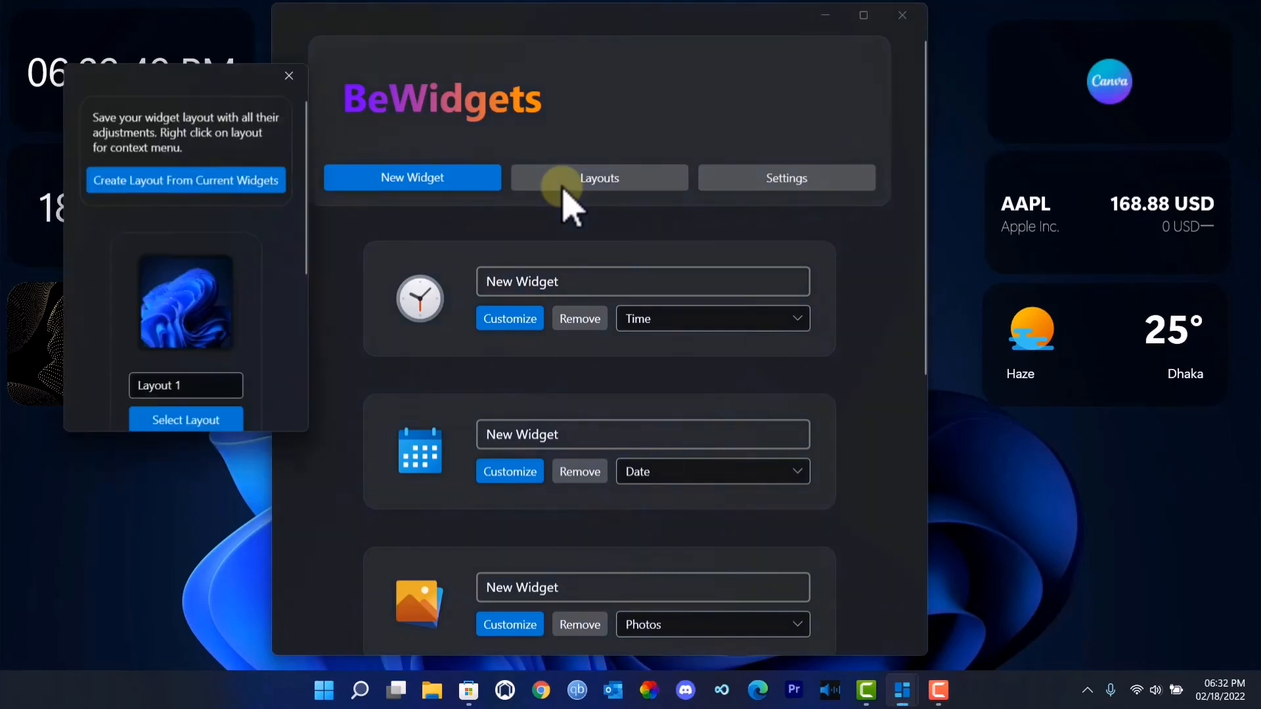
left_click(161, 182)
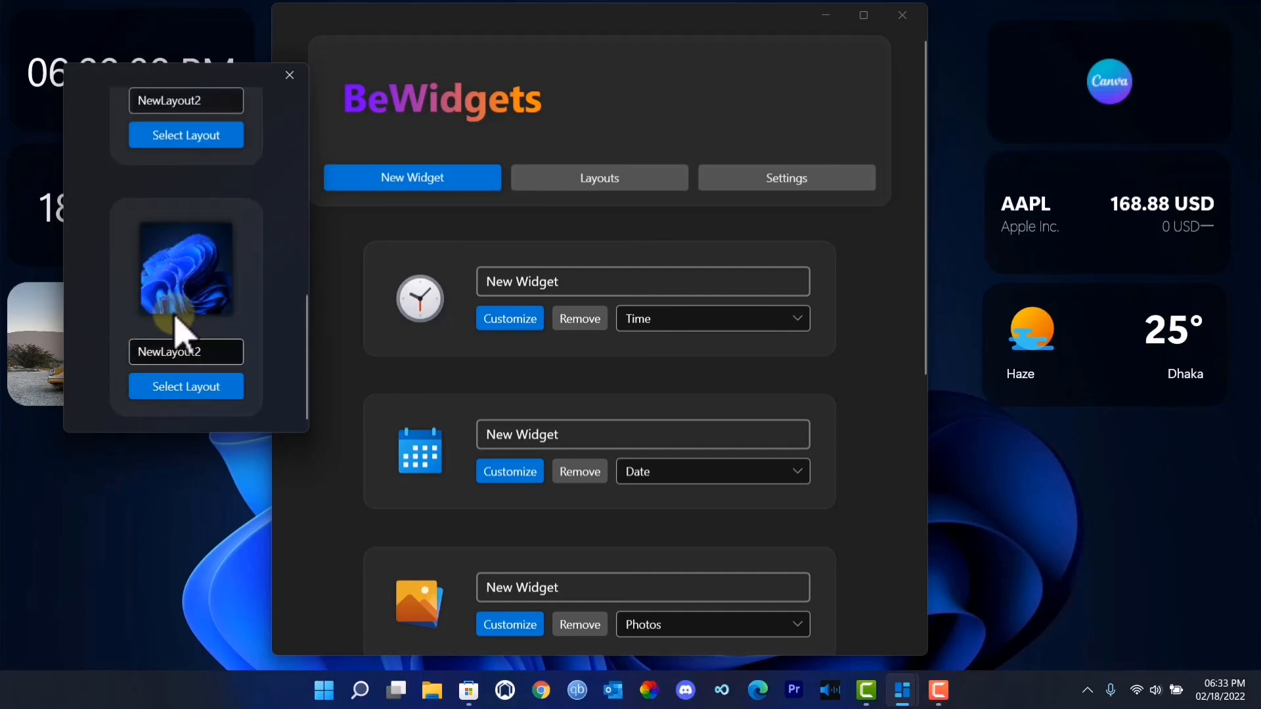
left_click(177, 397)
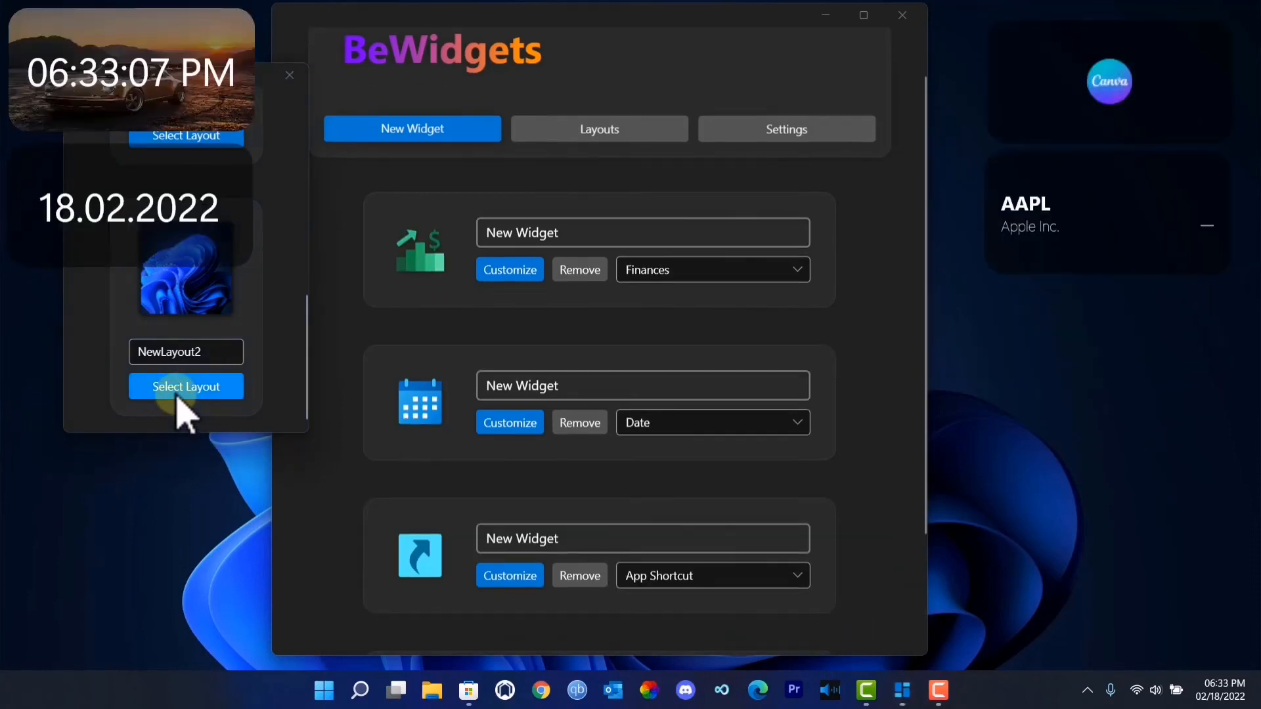
scroll(427, 408, "down", 5)
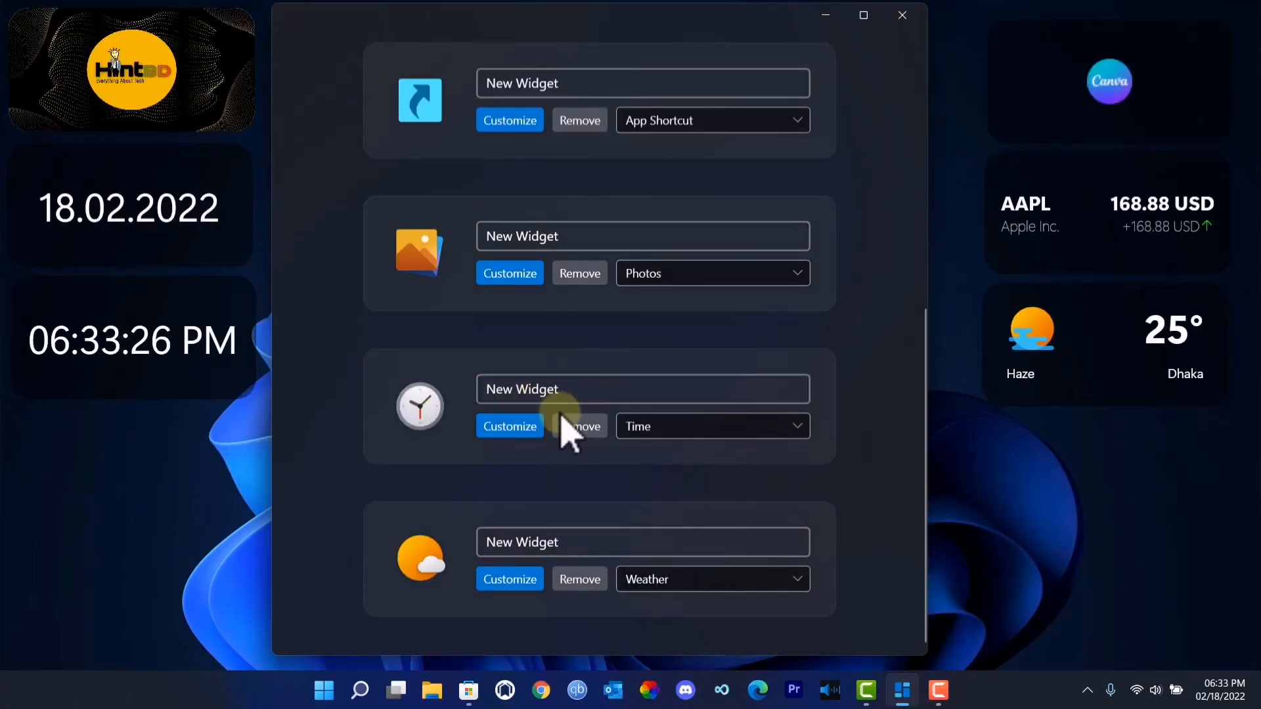
scroll(569, 433, "up", 6)
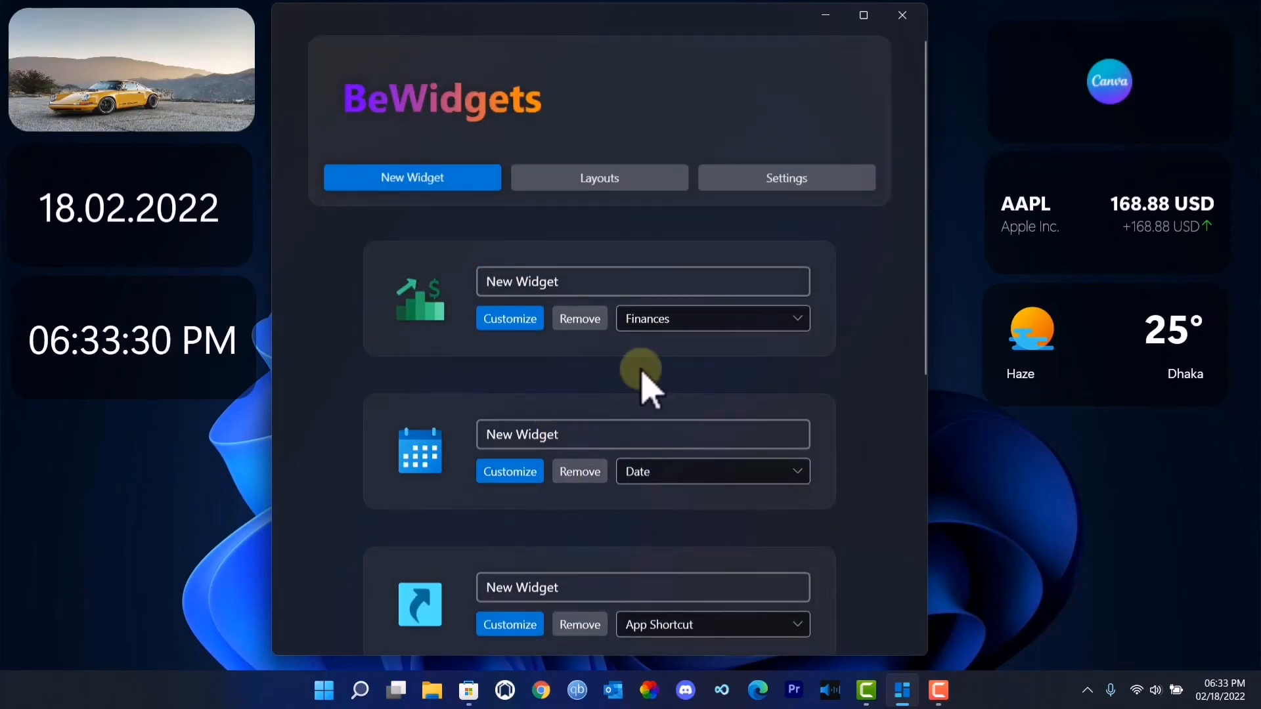
- Open the application settings and review the startup, notification and touch screen preferences
left_click(811, 185)
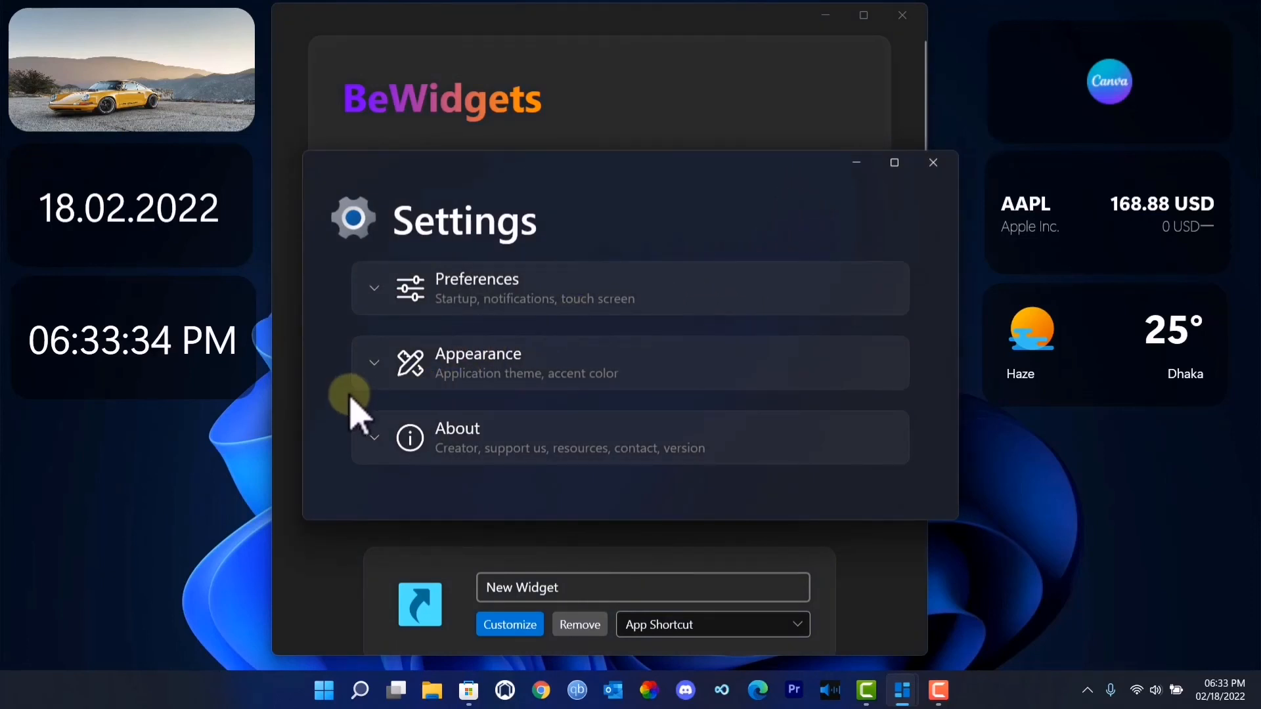
left_click(376, 288)
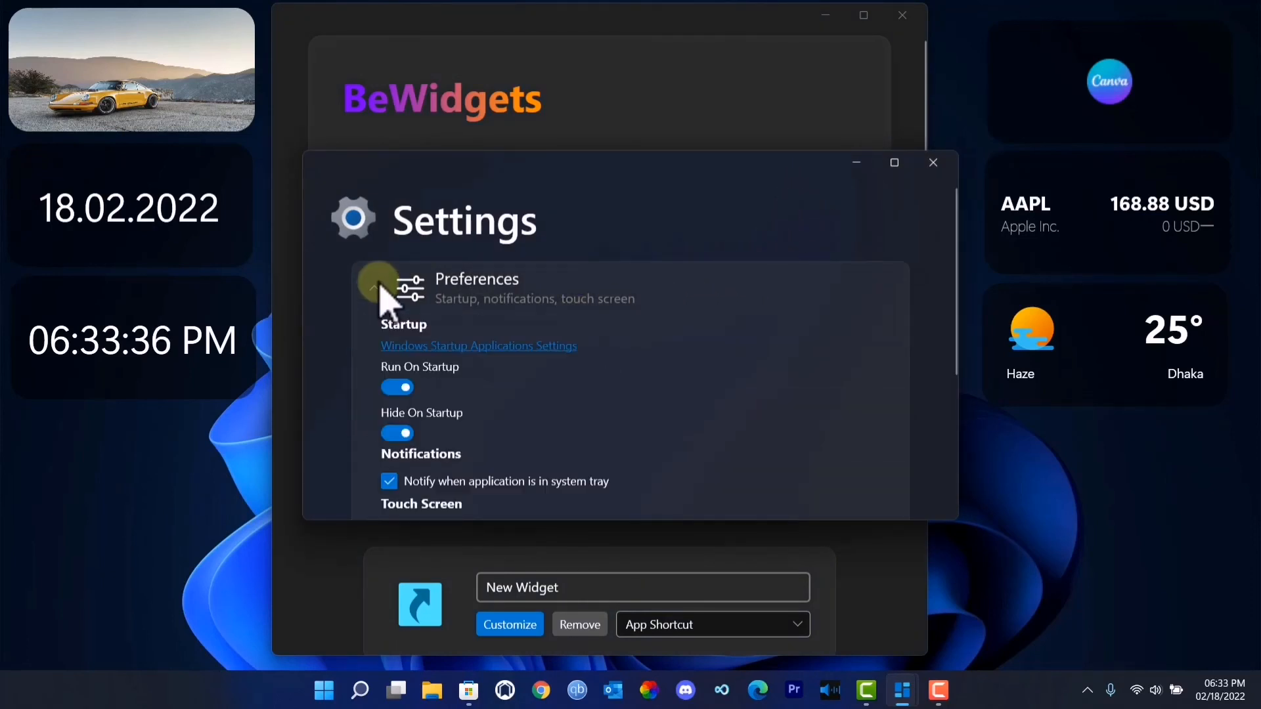
scroll(411, 355, "down", 3)
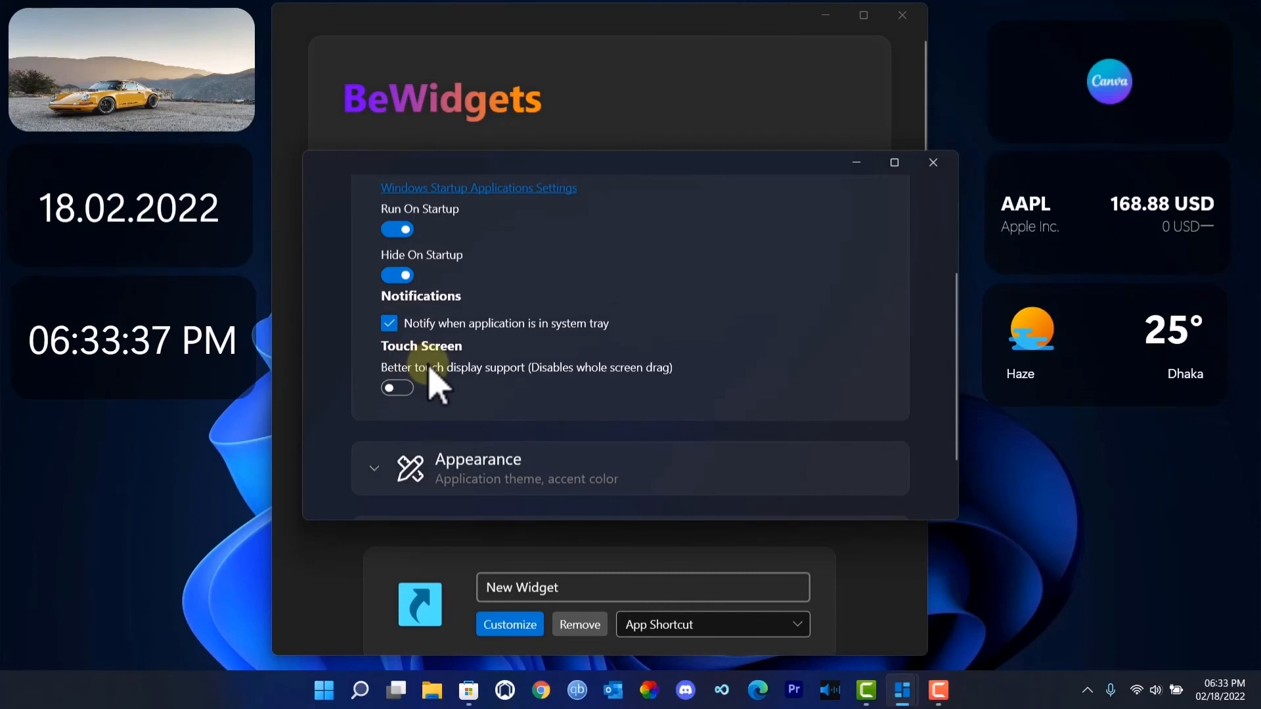
- Review the startup, notification and touch screen preferences again and close the settings window
scroll(431, 328, "down", 1)
scroll(414, 243, "up", 2)
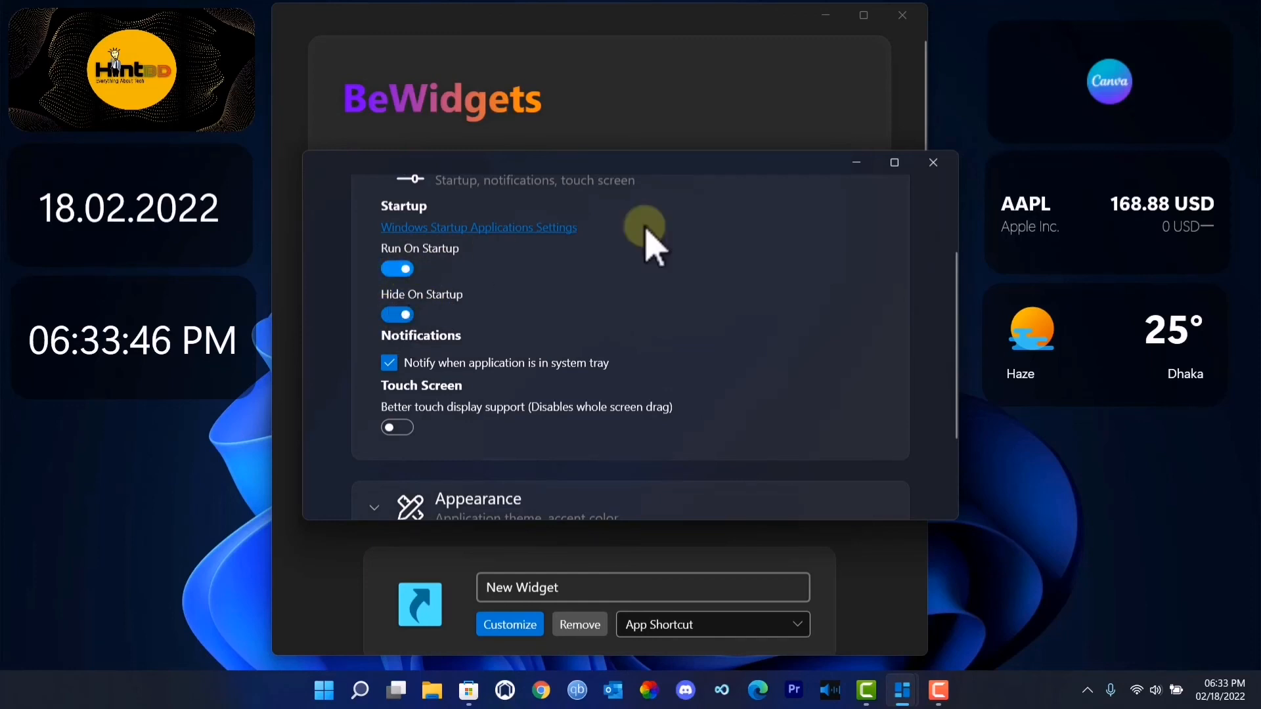
left_click(932, 164)
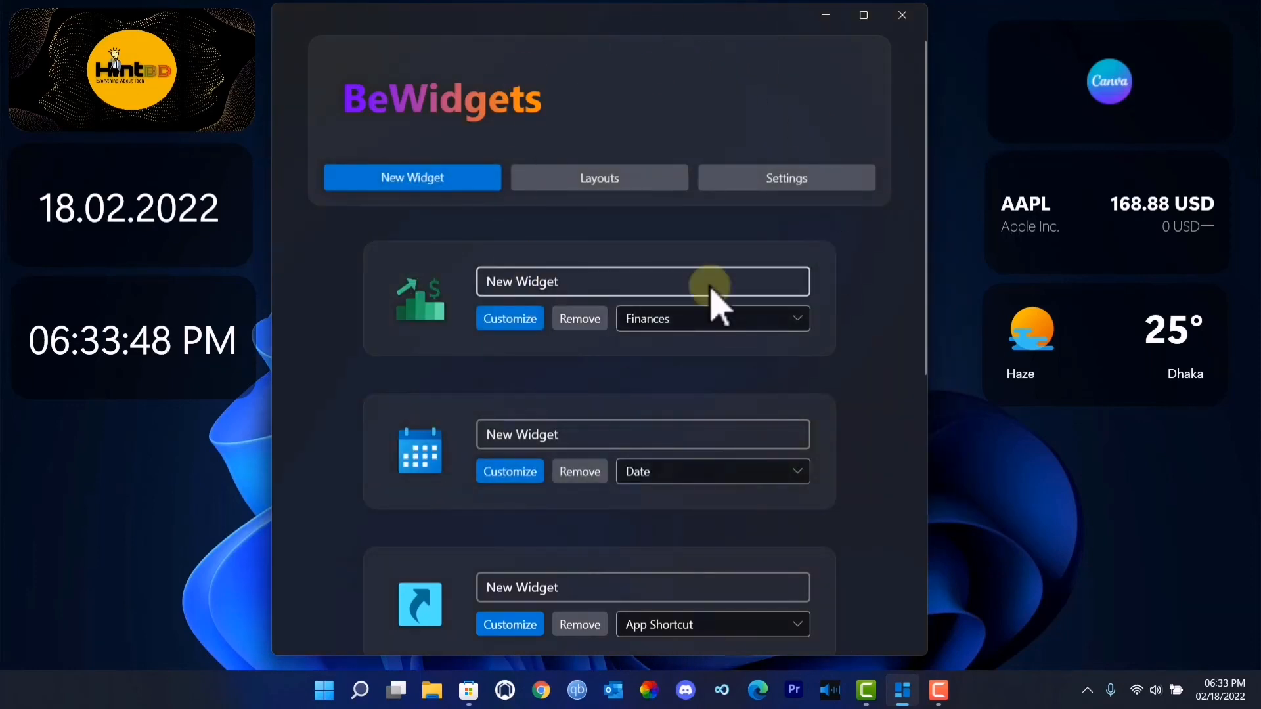
- Reopen the application settings, expand Preferences and turn off Hide On Startup
left_click(749, 176)
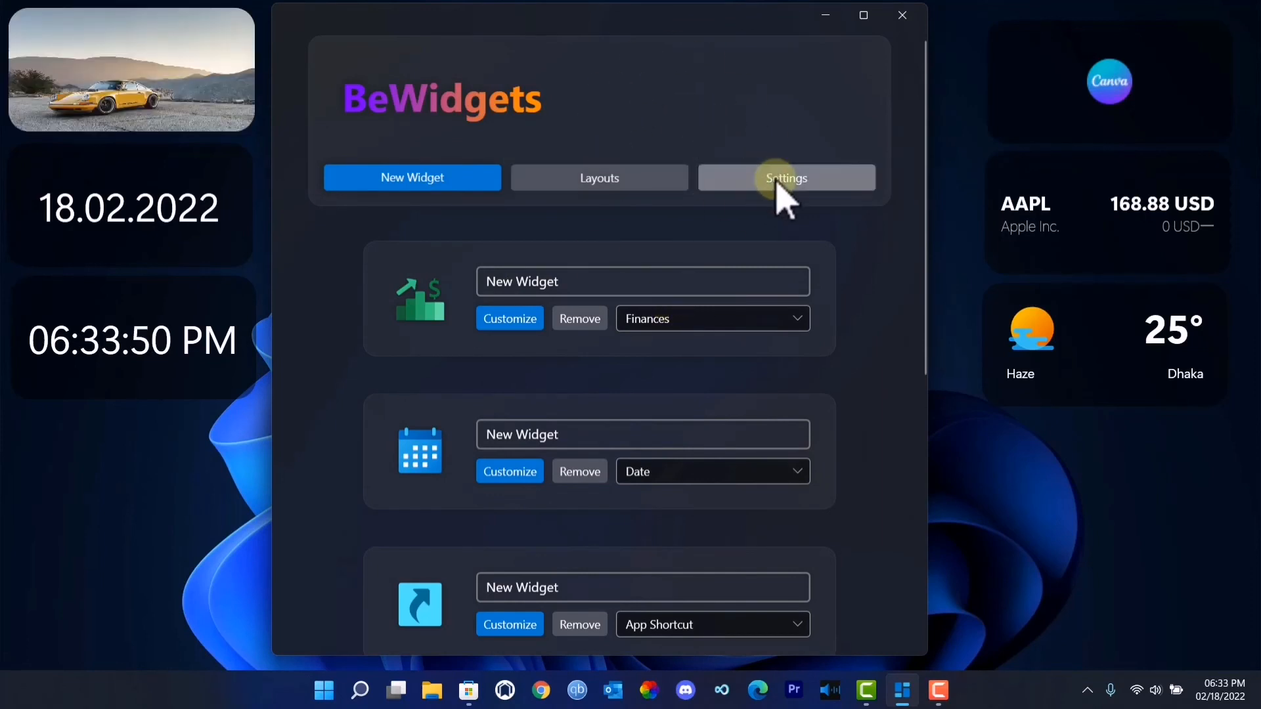
left_click(394, 294)
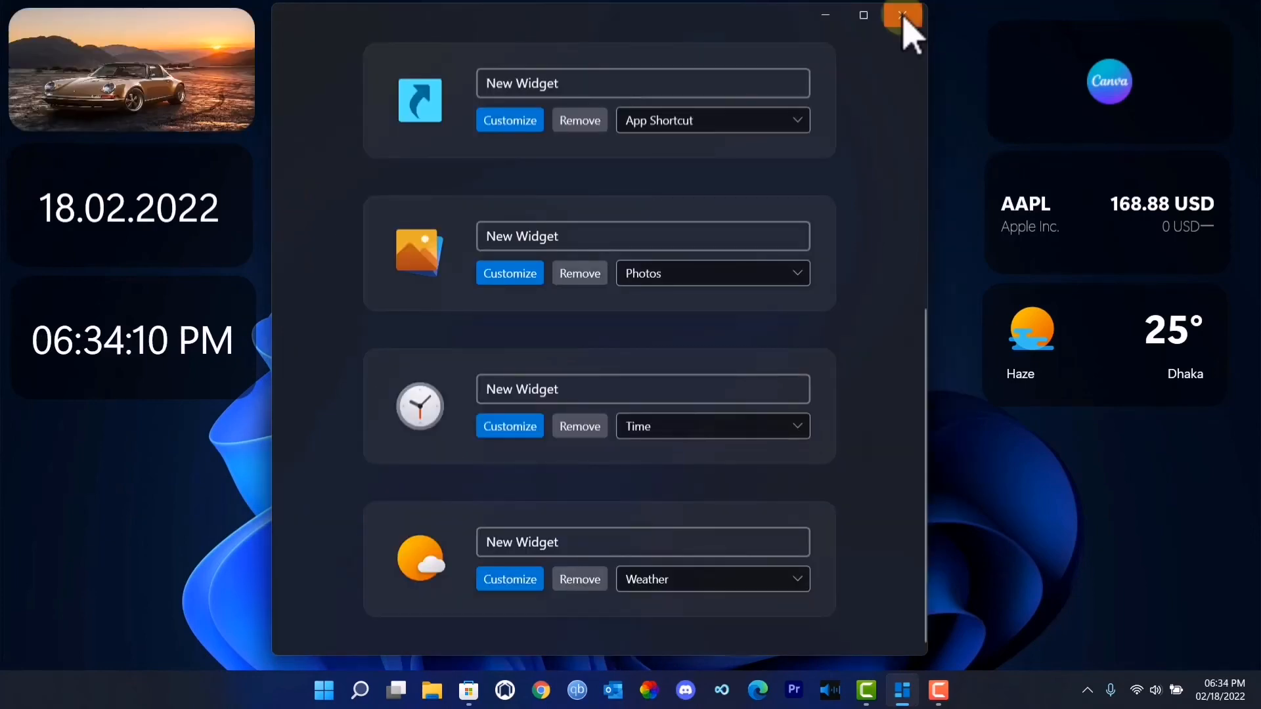
- Close the main widget manager window, leaving it running in the system tray, and dismiss its notification
left_click(903, 14)
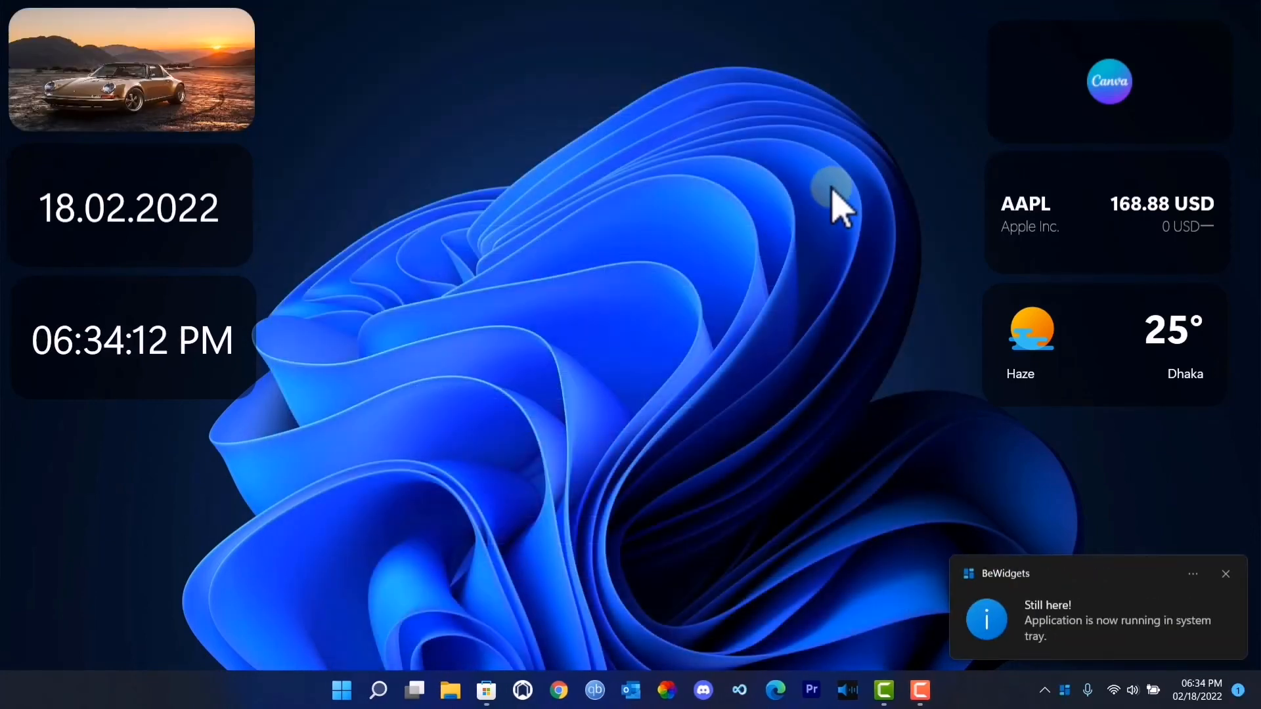
left_click(1226, 574)
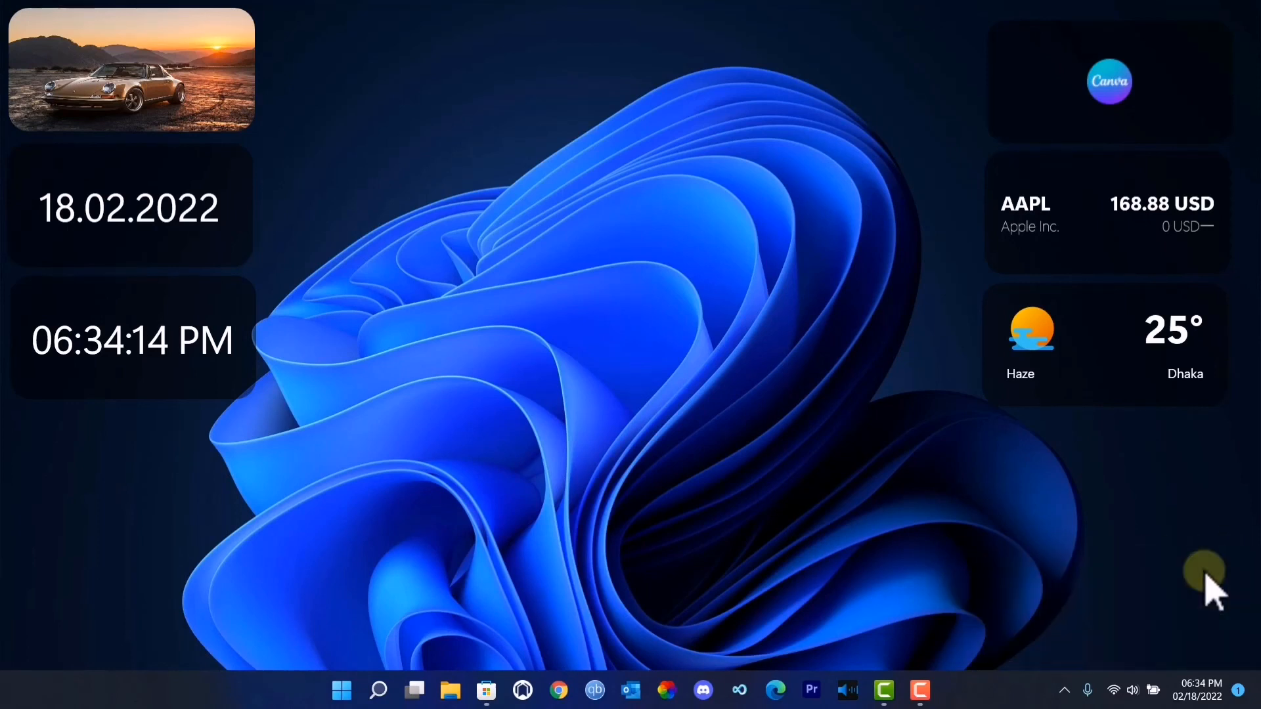
mouse_move(923, 696)
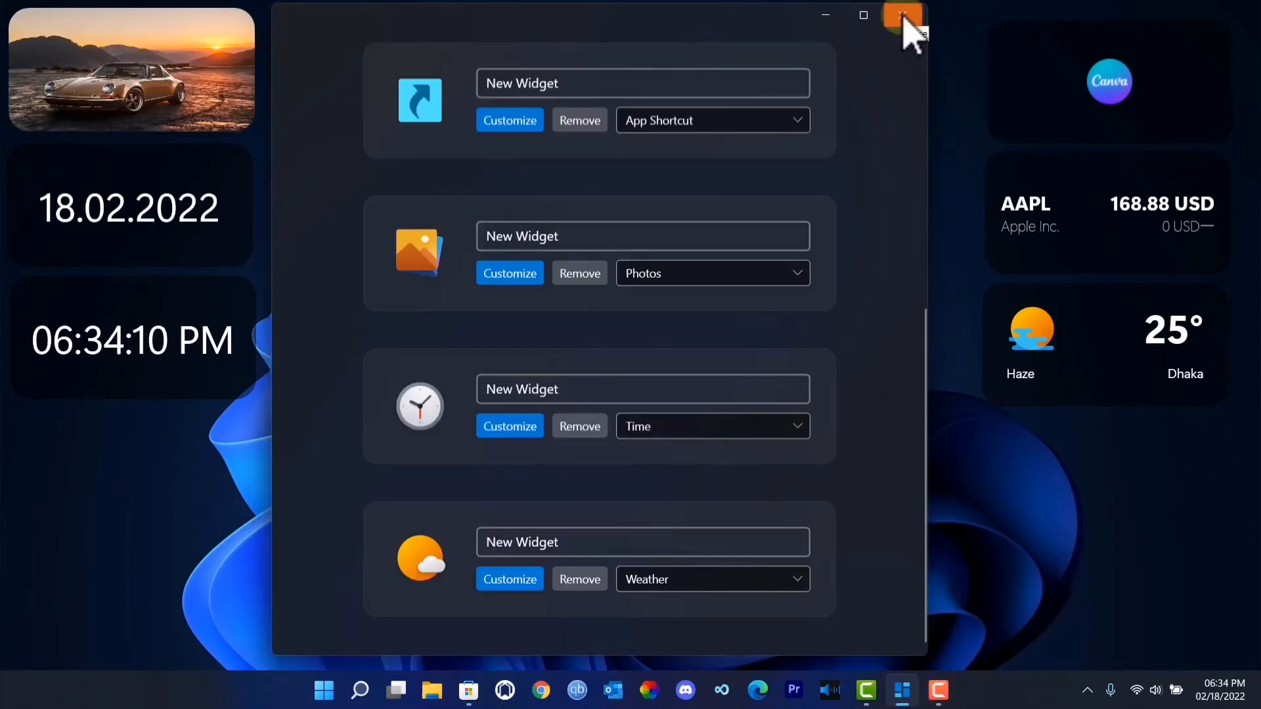
left_click(903, 16)
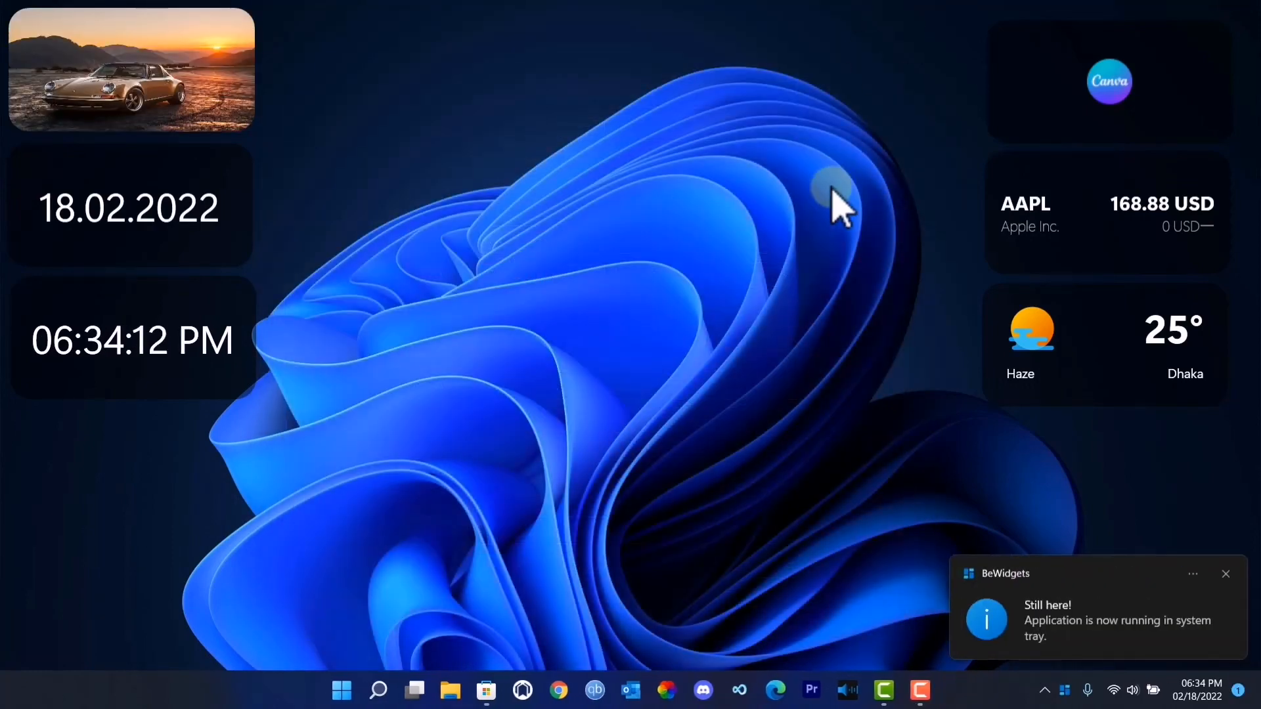
left_click(1226, 574)
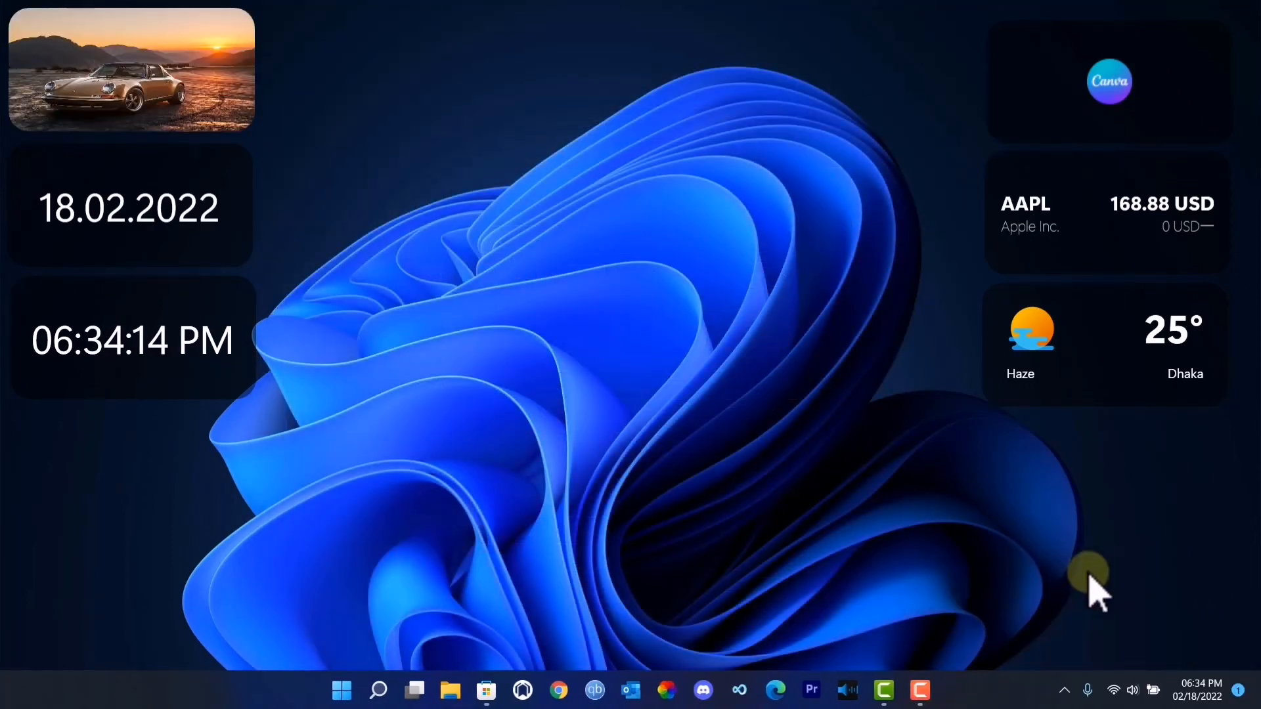